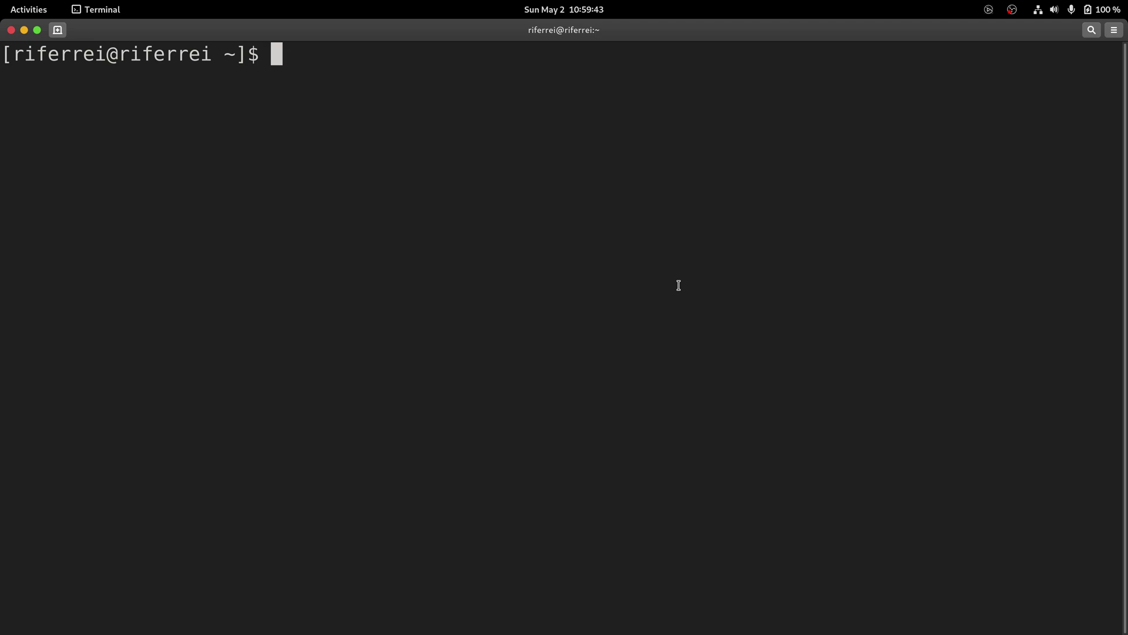
Check the Redis service status with systemctl status redis, then clear the terminal
{"action": "type", "text": "sudo"}
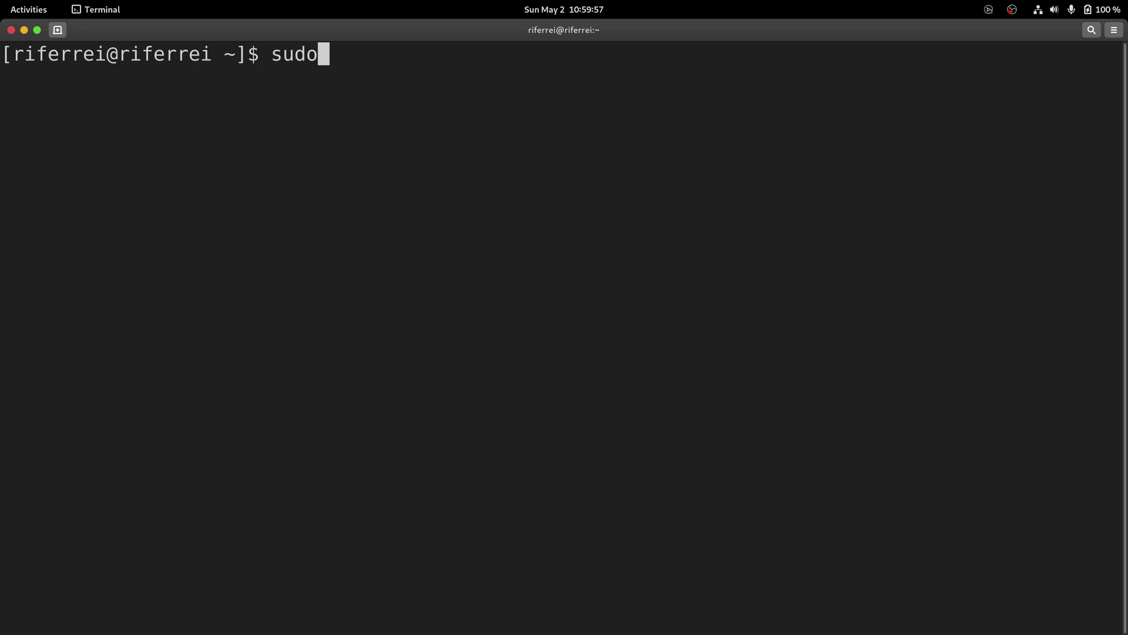
{"action": "type", "text": " systemctl "}
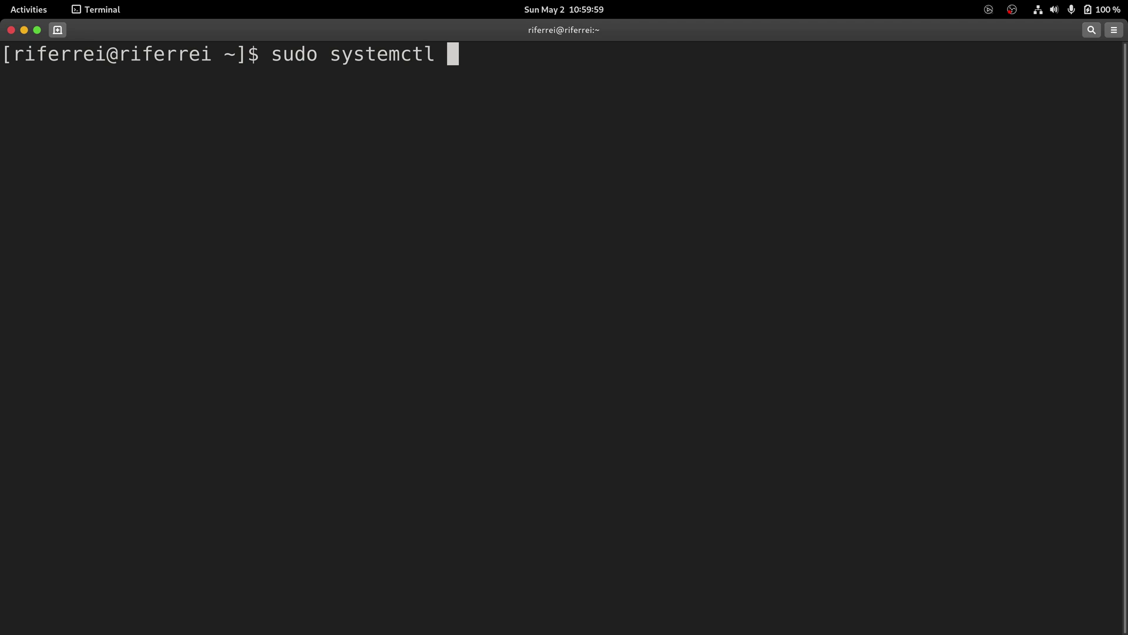
{"action": "type", "text": "status "}
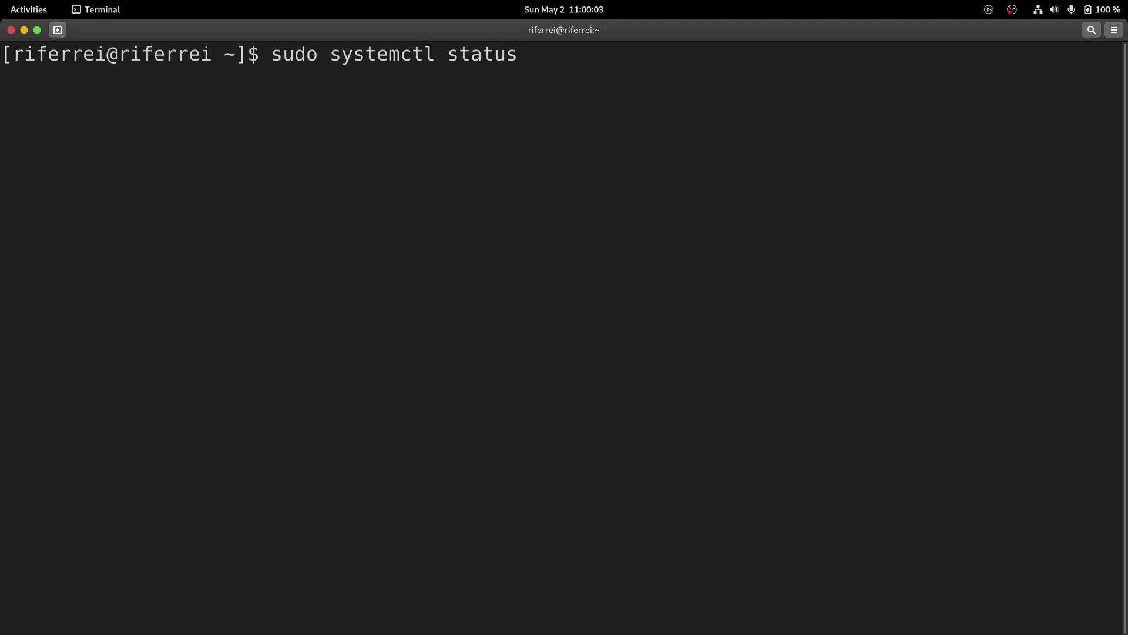
{"action": "type", "text": "redis"}
{"action": "key", "text": "Return"}
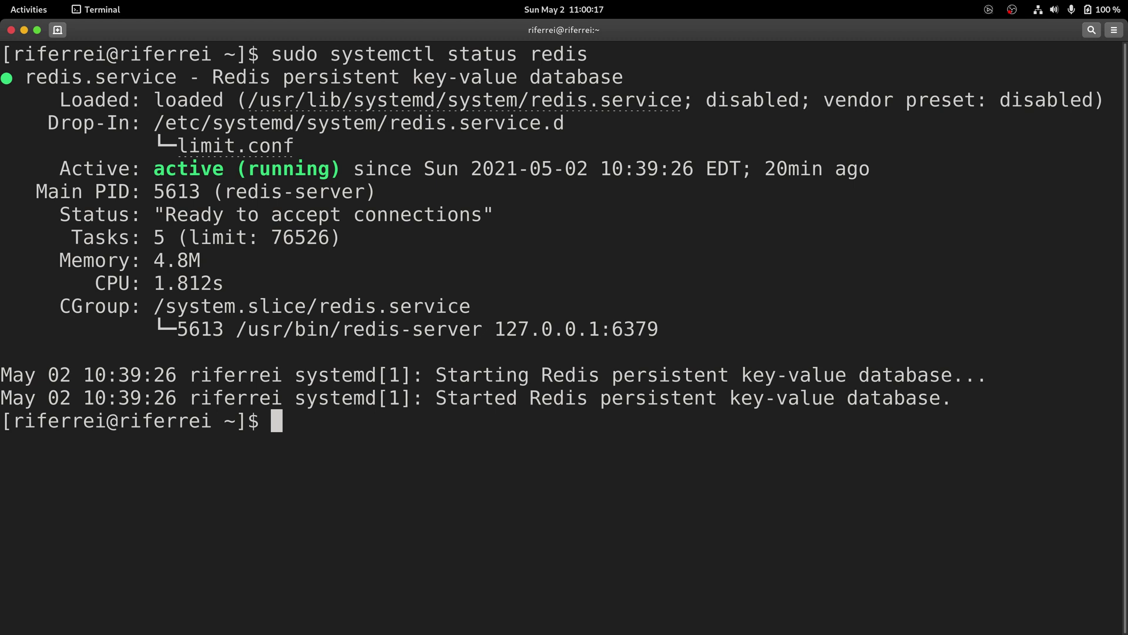
{"action": "type", "text": "clear"}
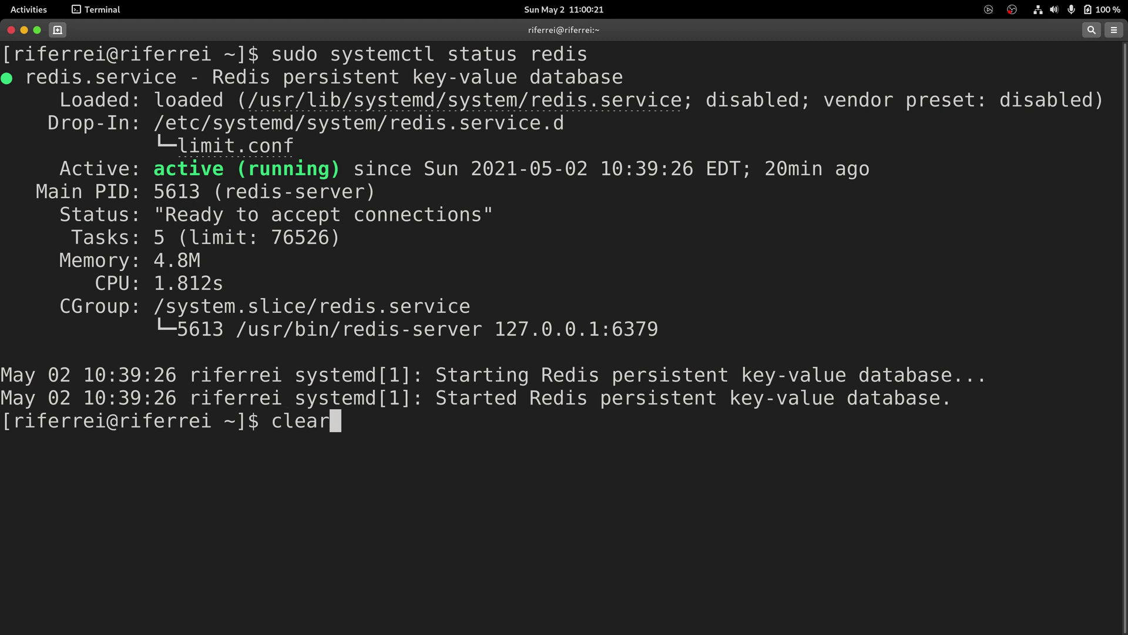
{"action": "key", "text": "Return"}
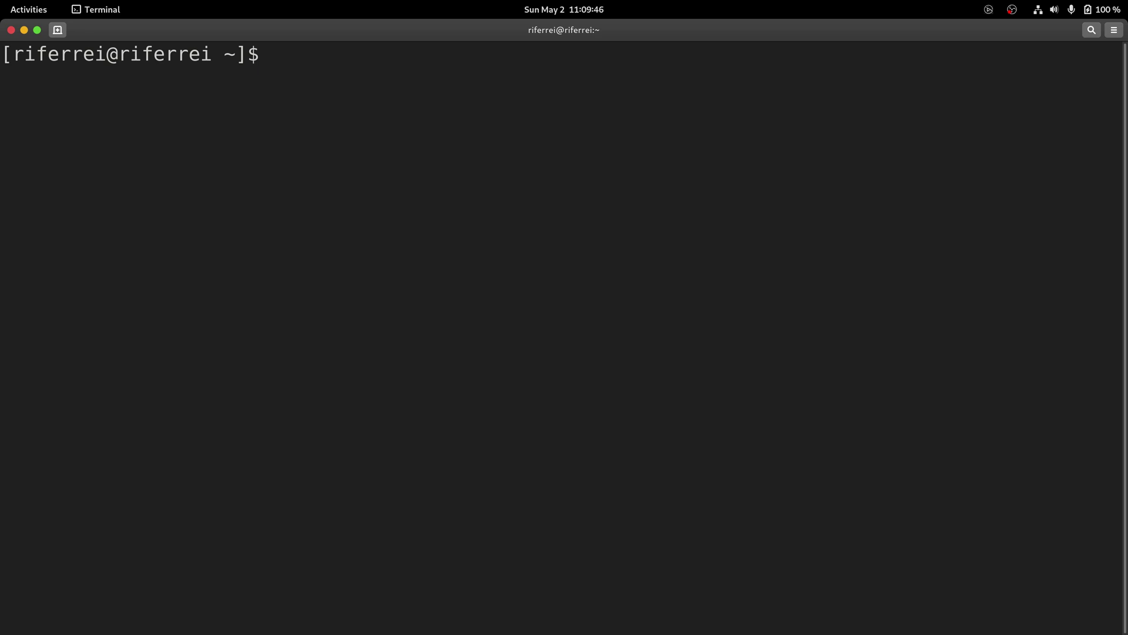
In redis-cli, set currentCar to buick and currentUser to your username, then read both with MGET
{"action": "type", "text": "redis-cli"}
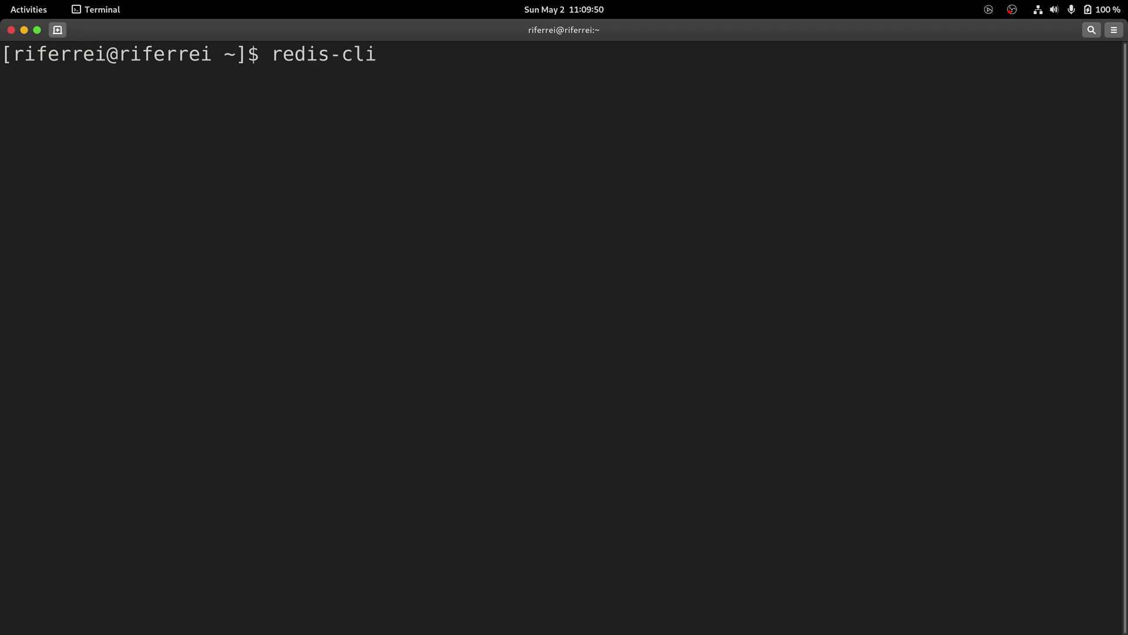
{"action": "key", "text": "Return"}
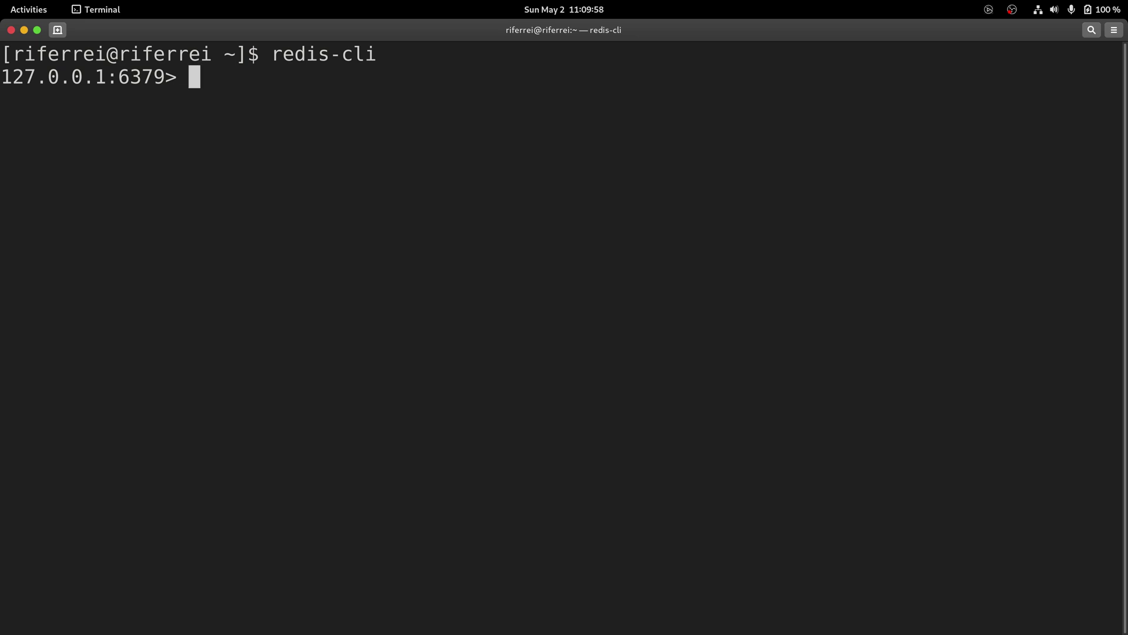
{"action": "type", "text": "SET currentCar buick"}
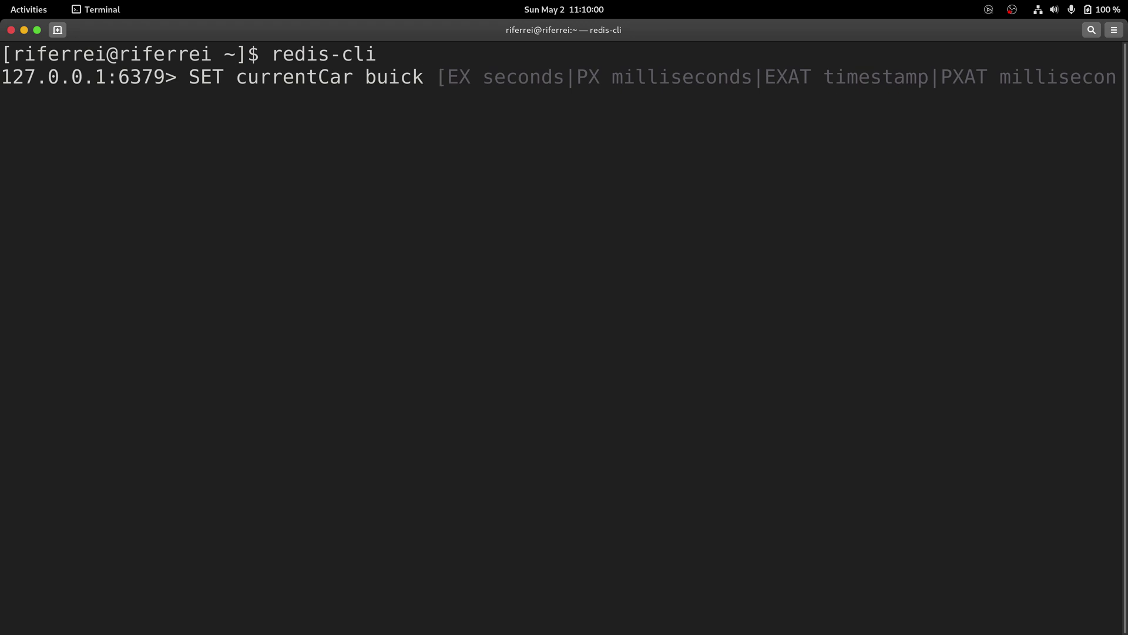
{"action": "key", "text": "Return"}
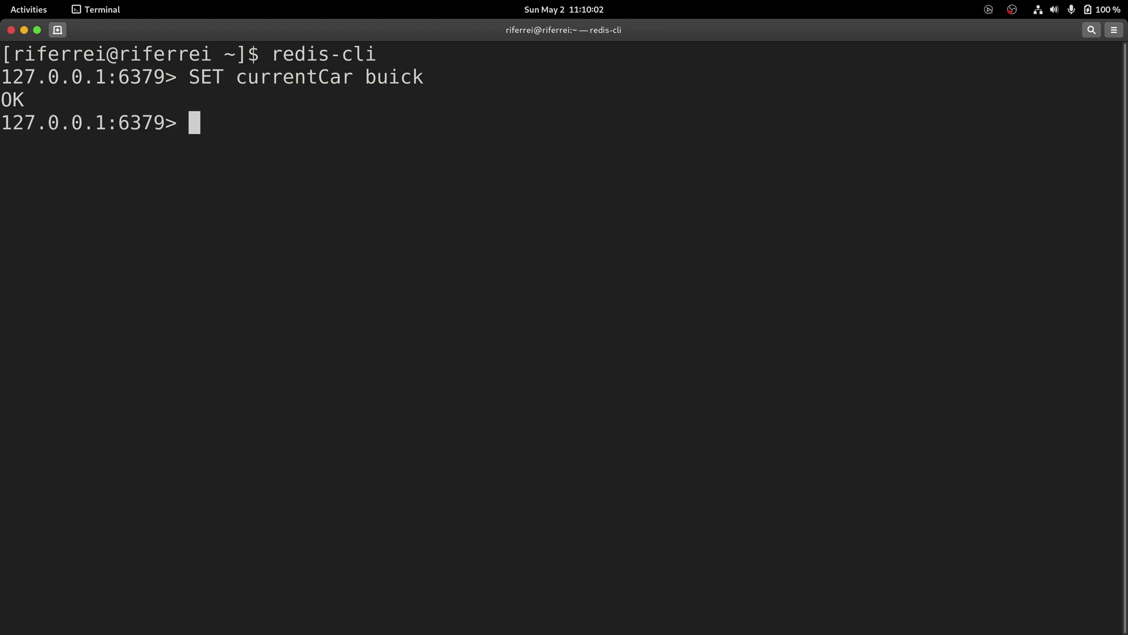
{"action": "type", "text": "SET currentUser riferrei"}
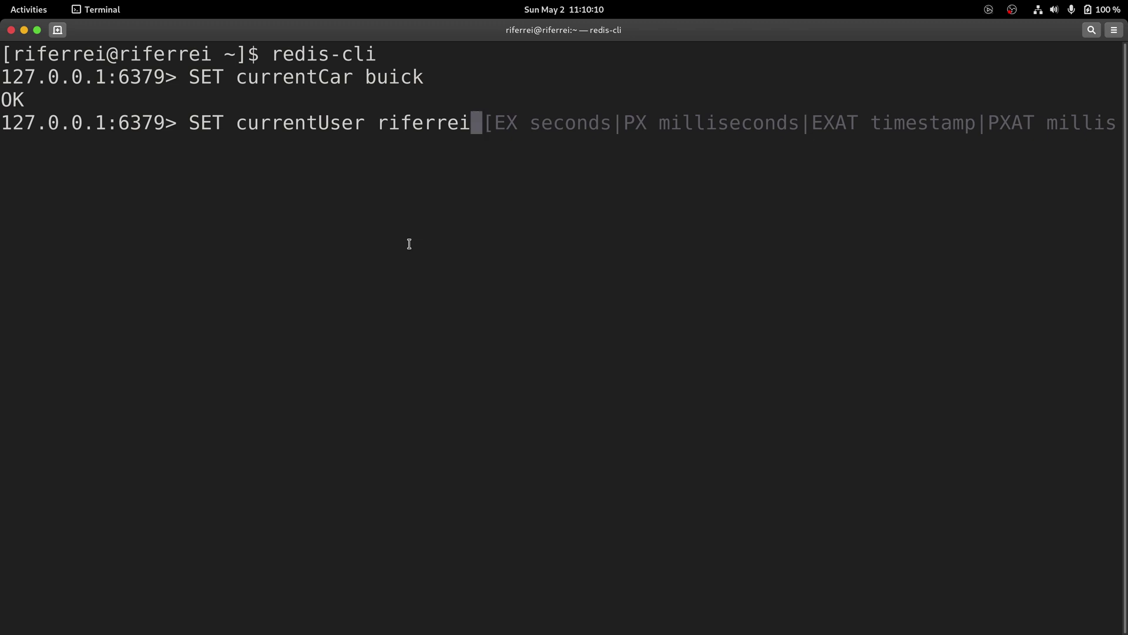
{"action": "key", "text": "Return"}
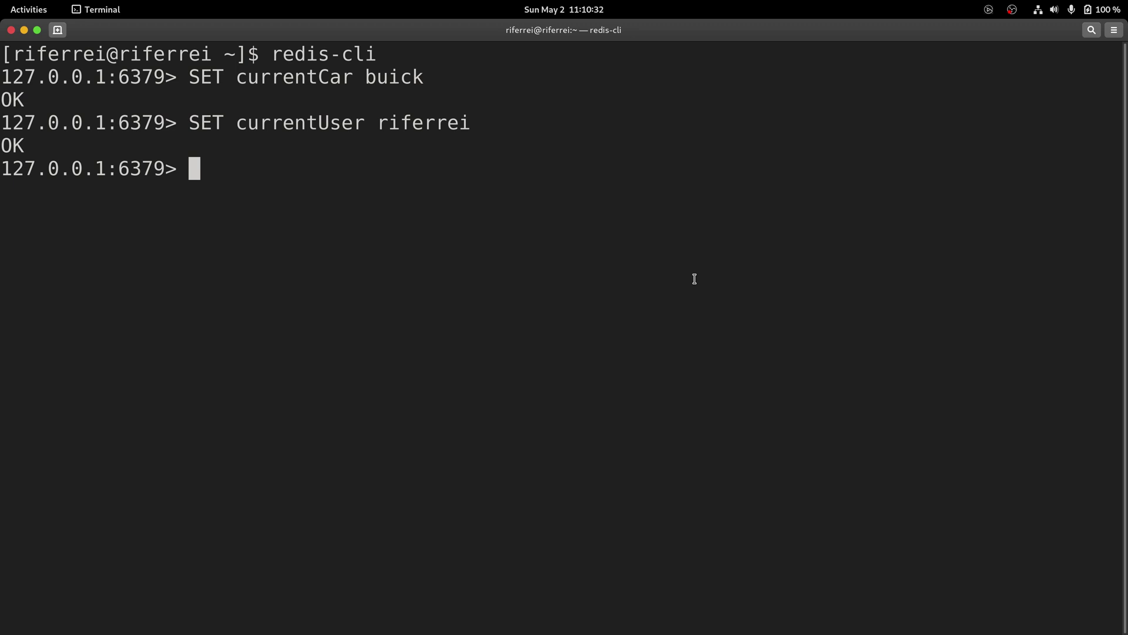
{"action": "type", "text": "MGET currentCar currentUser"}
{"action": "key", "text": "Return"}
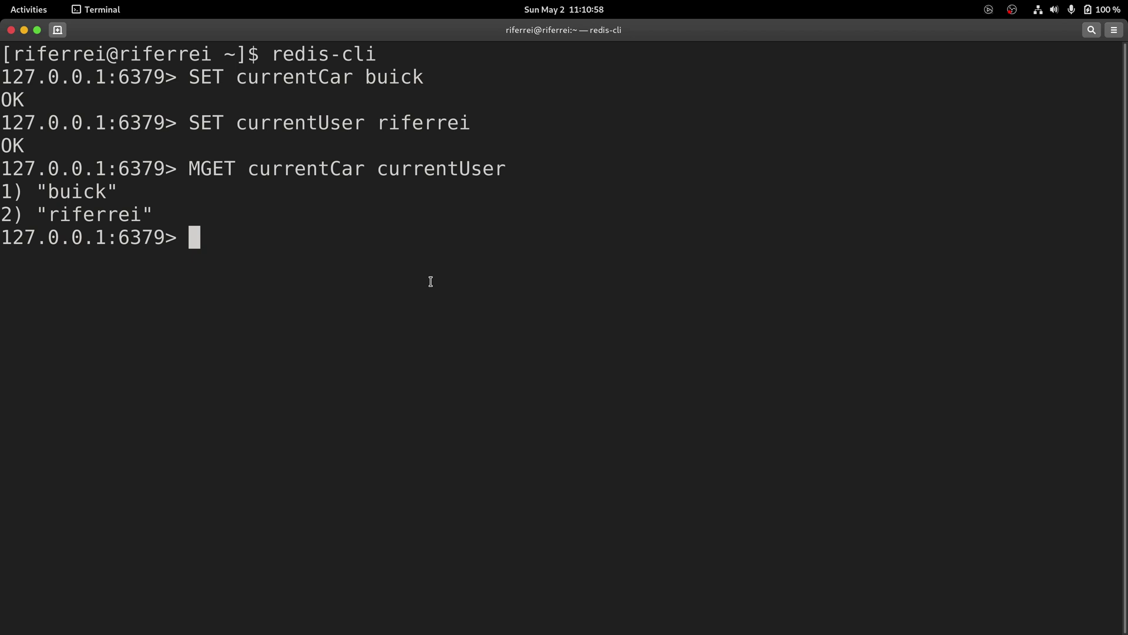
Add sedan, sport, convertible, minivan and truck to typeOfCars with SADD, then list them with SMEMBERS
{"action": "type", "text": "SADD typeOfCars sedan"}
{"action": "key", "text": "Return"}
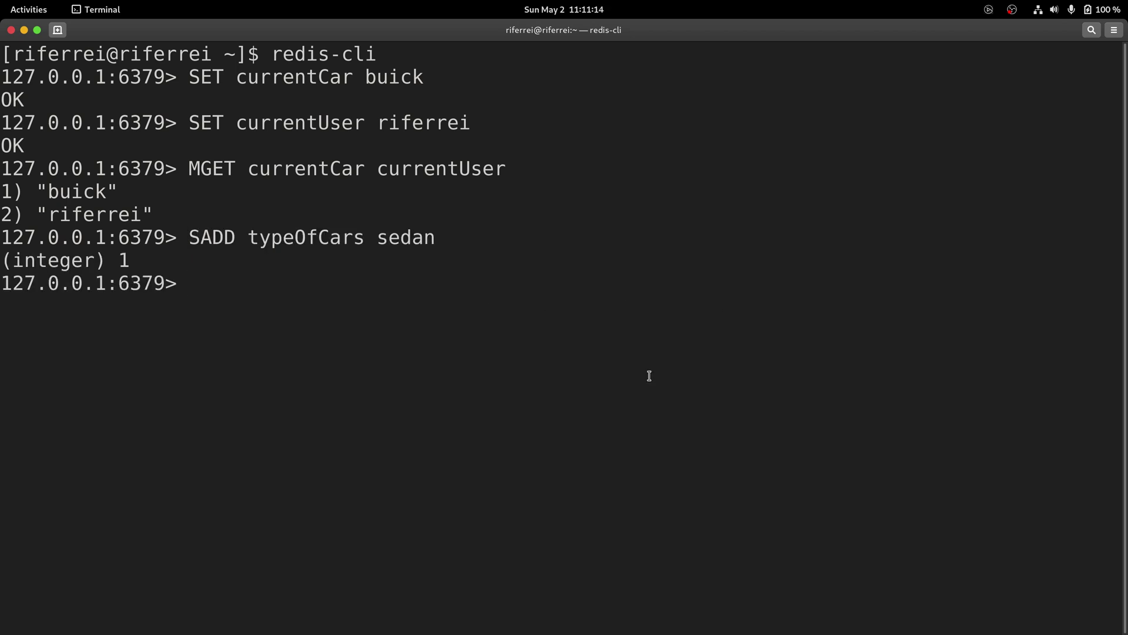
{"action": "type", "text": "SADD typeOfCars sport"}
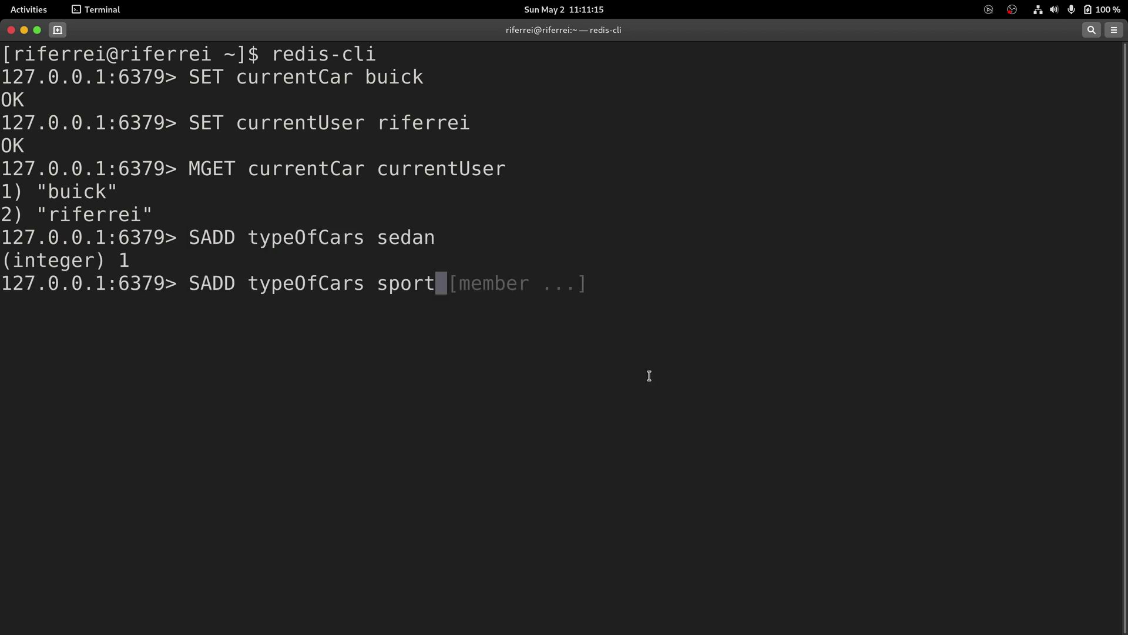
{"action": "key", "text": "Return"}
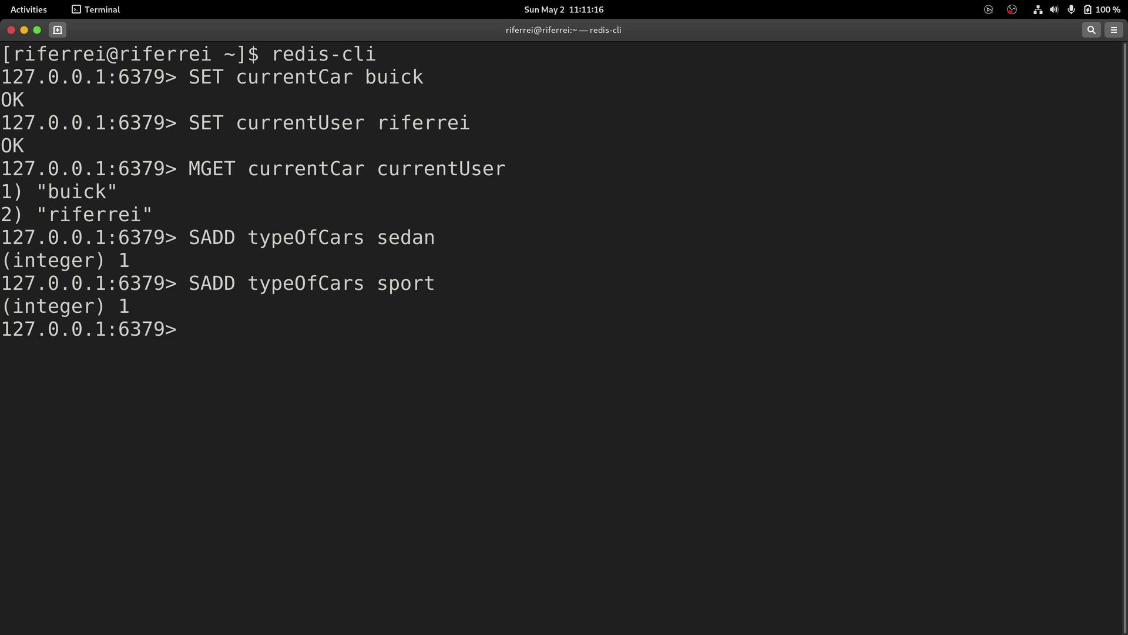
{"action": "type", "text": "SADD typeOfCars convertible"}
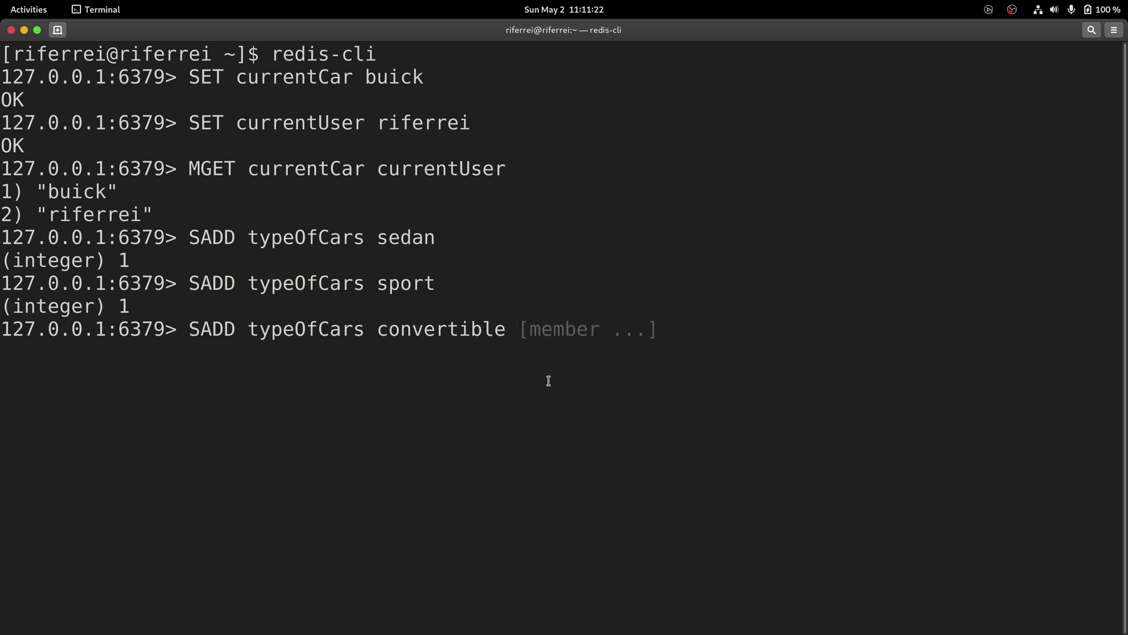
{"action": "key", "text": "Return"}
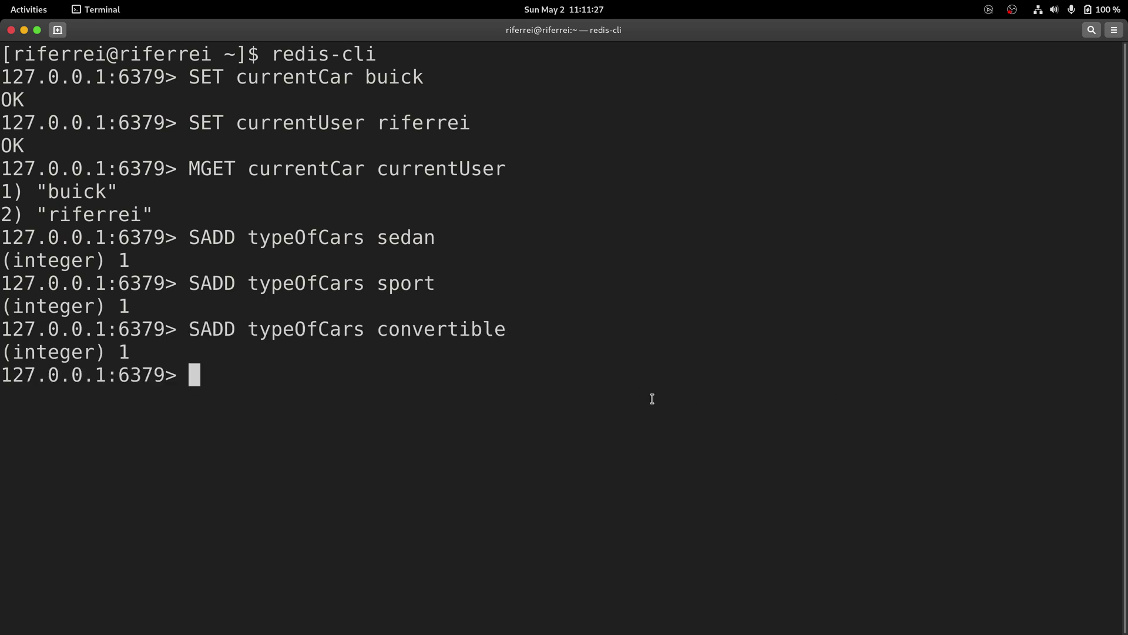
{"action": "type", "text": "SADD typeOfCars minivan"}
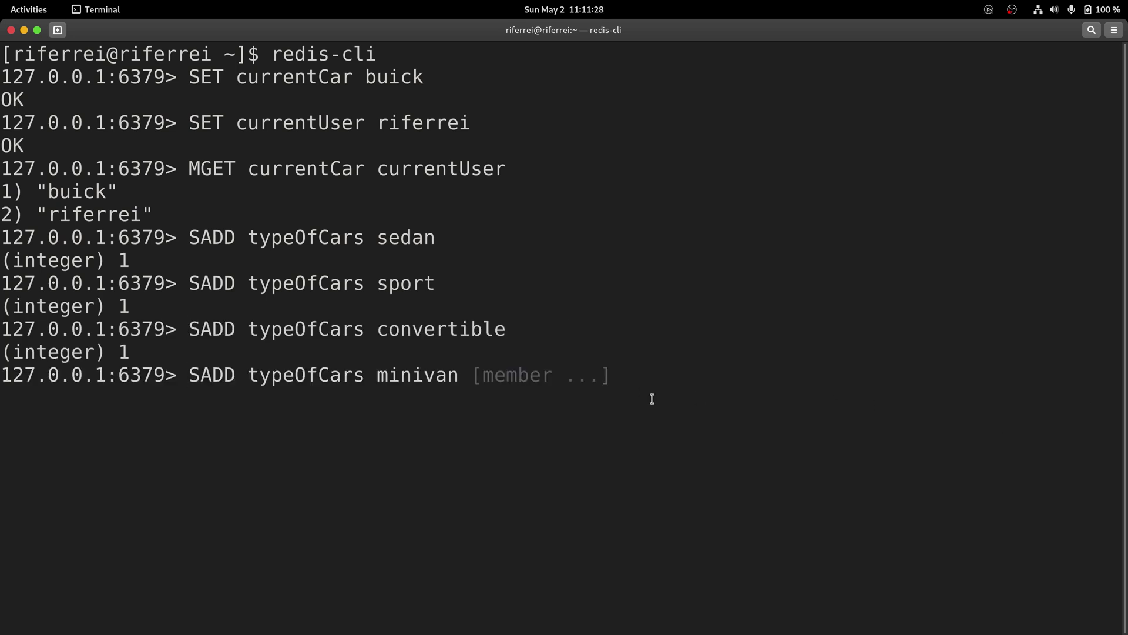
{"action": "key", "text": "Return"}
{"action": "type", "text": "SADD typeOfCars truck"}
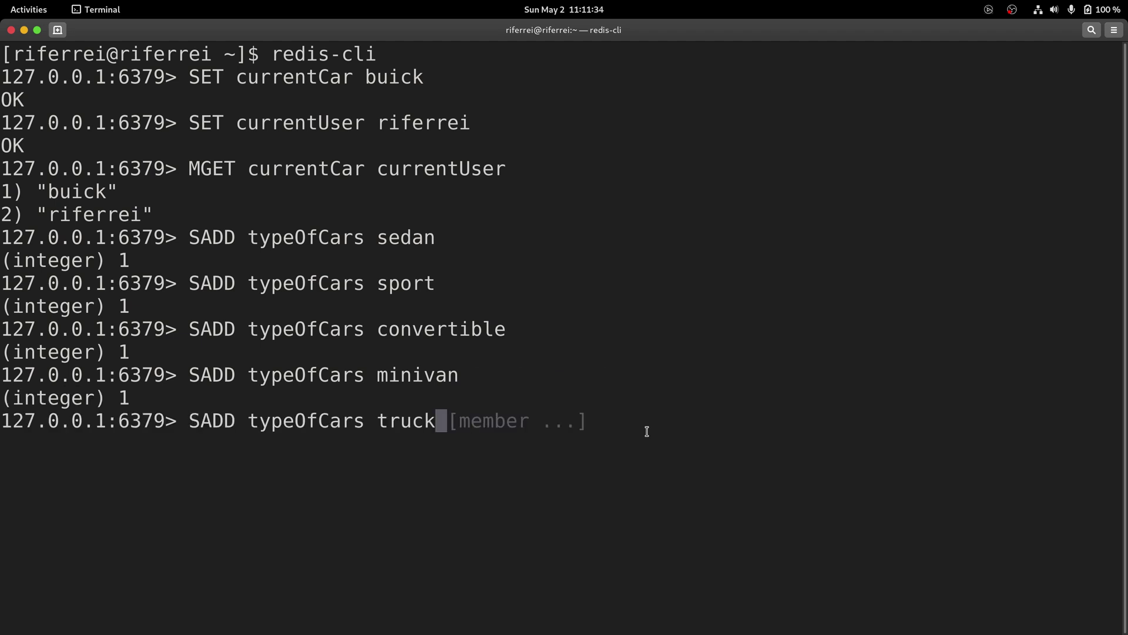
{"action": "key", "text": "Return"}
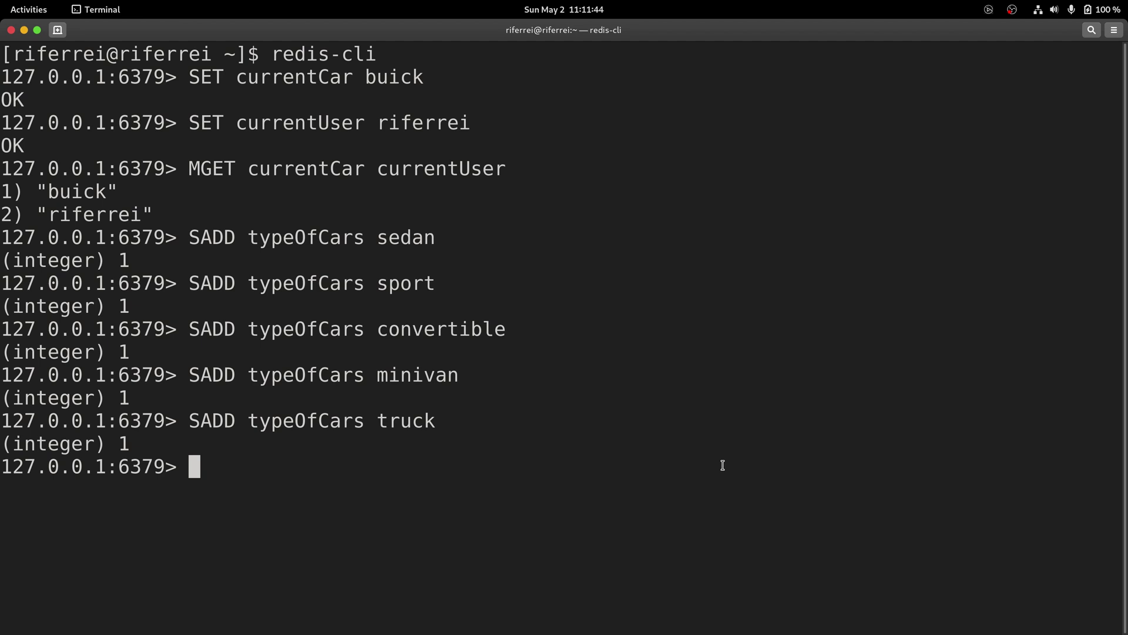
{"action": "type", "text": "SMEMBERS typeOfCars"}
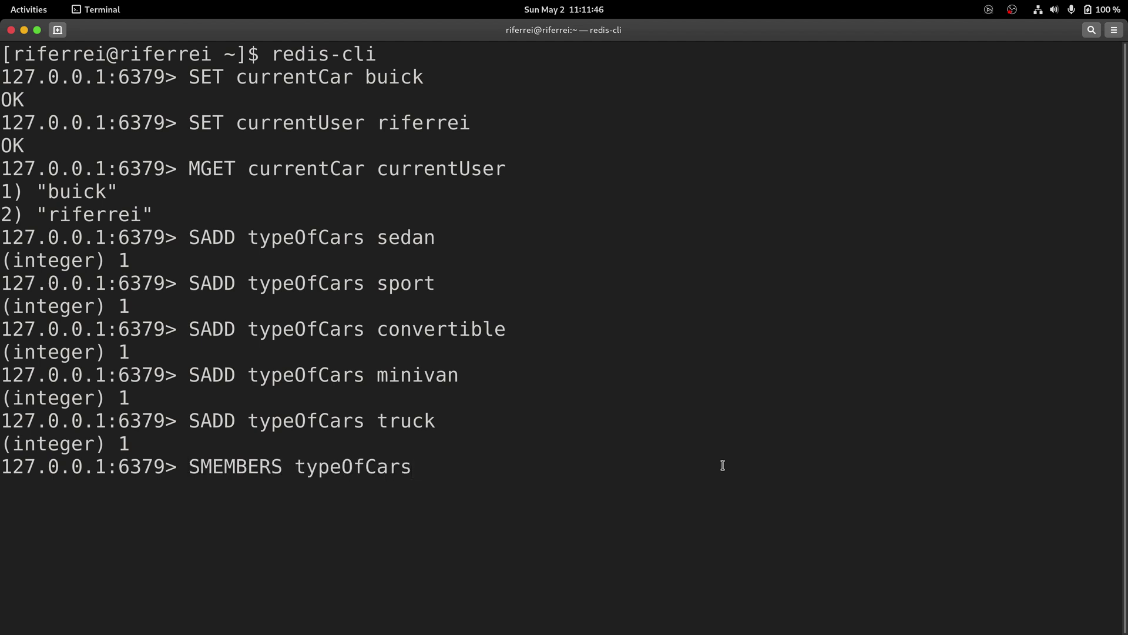
{"action": "key", "text": "Return"}
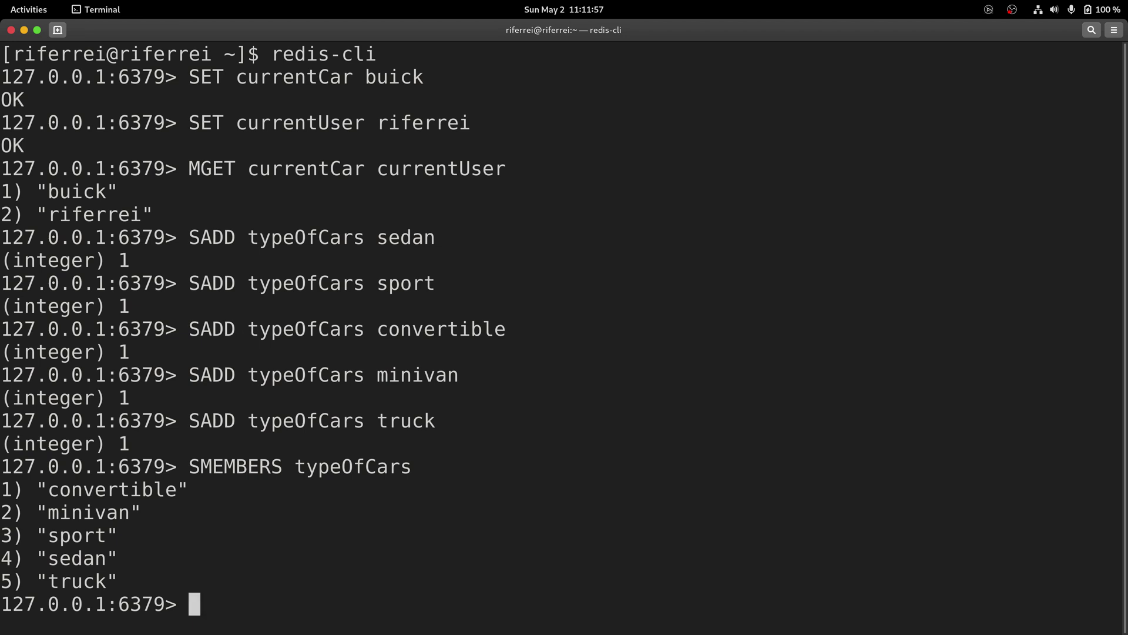
Clear the screen, RPUSH tesla, toyota, mercedes, buick and hyundai onto listOfCars, and show them with LRANGE 0 4
{"action": "type", "text": "clear"}
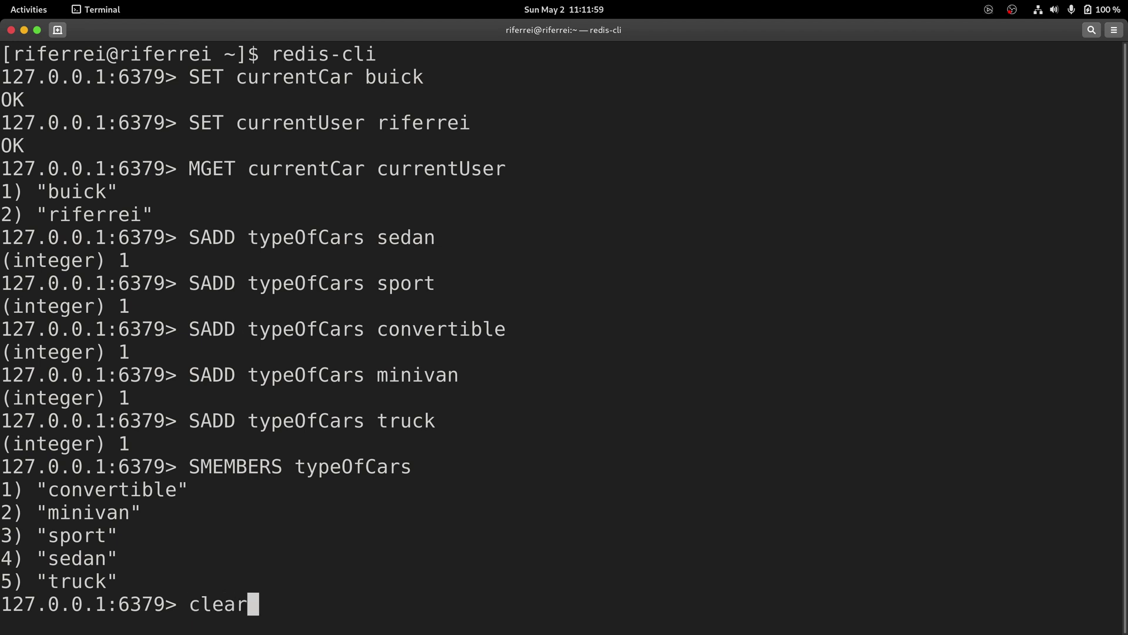
{"action": "key", "text": "Return"}
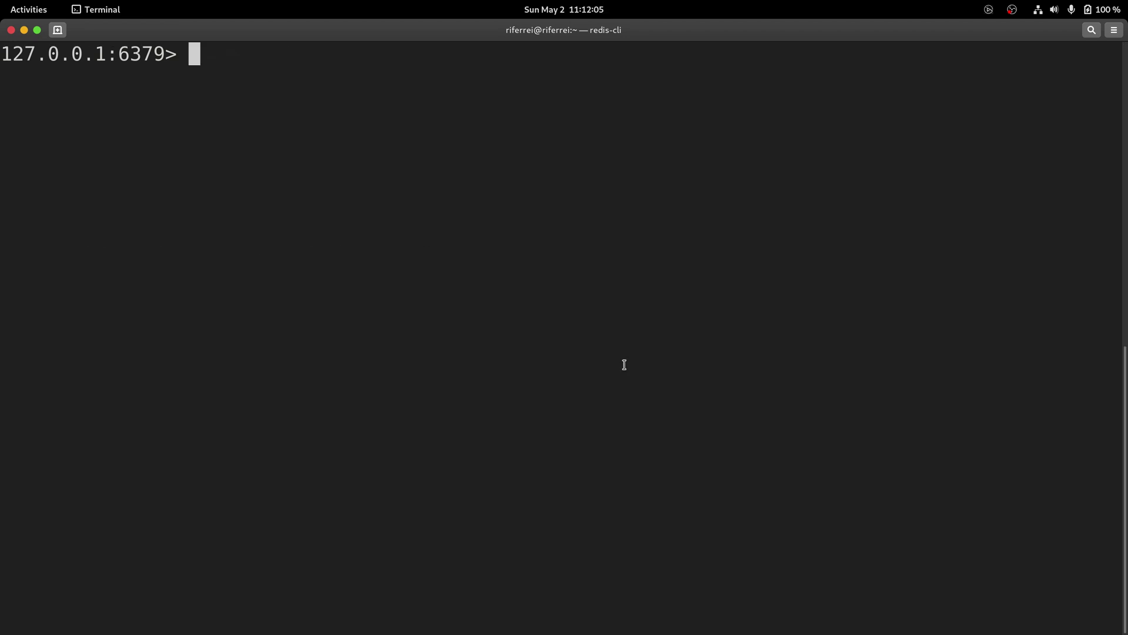
{"action": "type", "text": "RPUSH listOfCars tesla"}
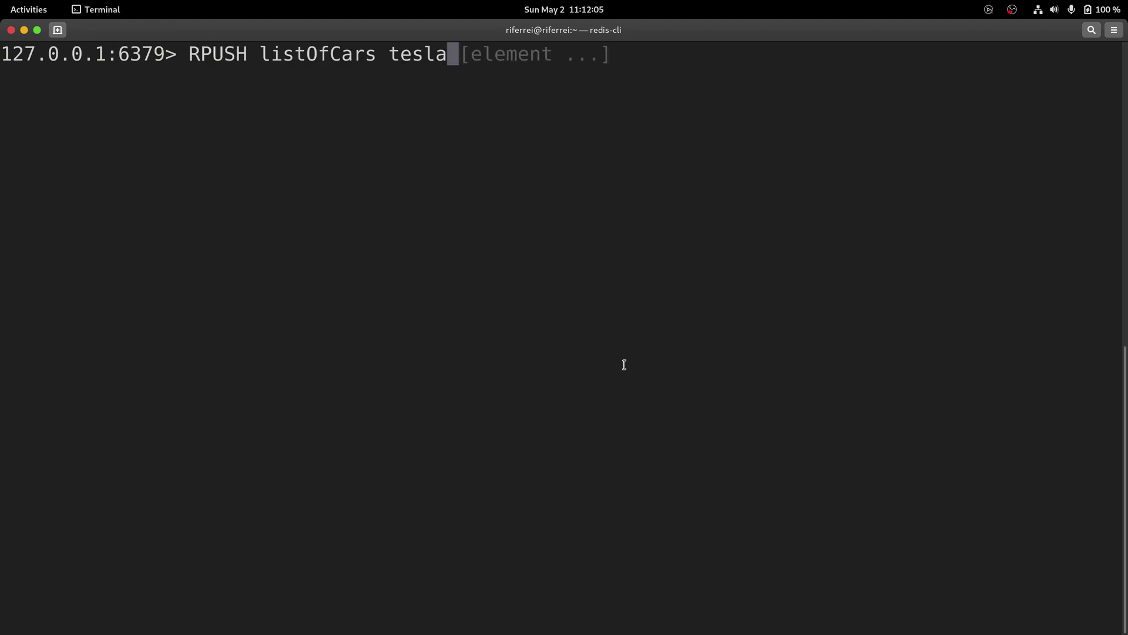
{"action": "key", "text": "Return"}
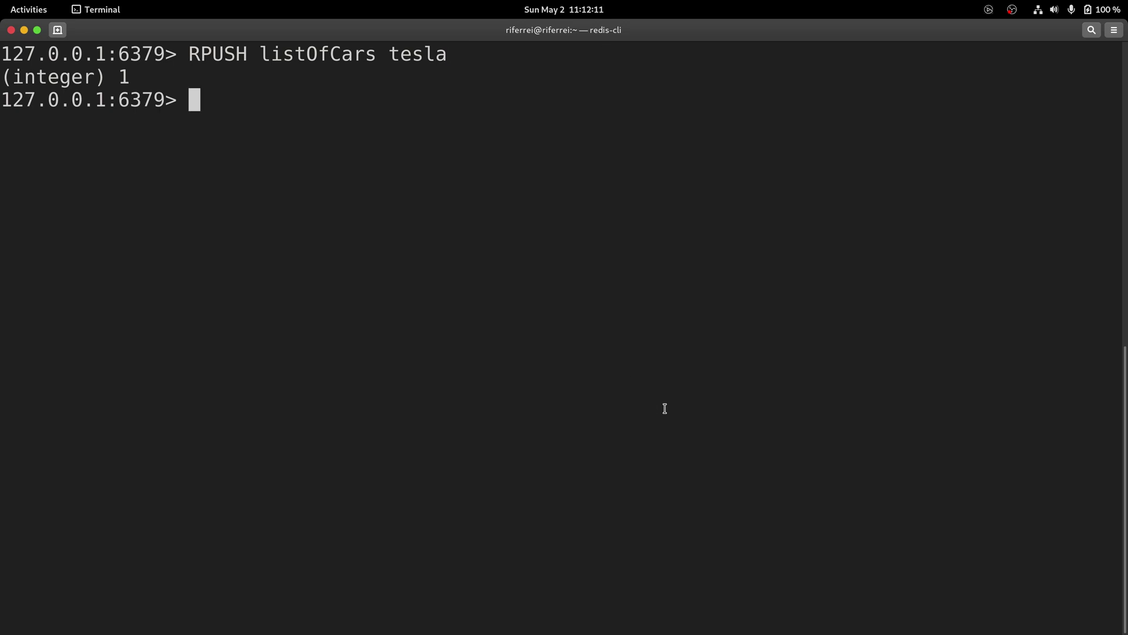
{"action": "type", "text": "RPUSH listOfCars toyota"}
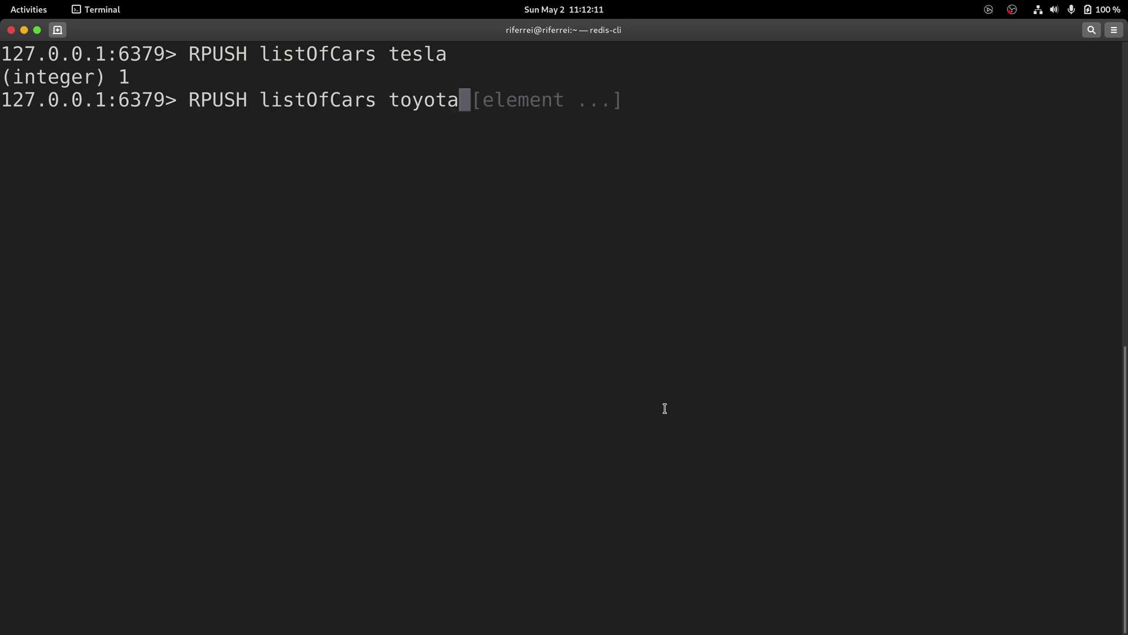
{"action": "key", "text": "Return"}
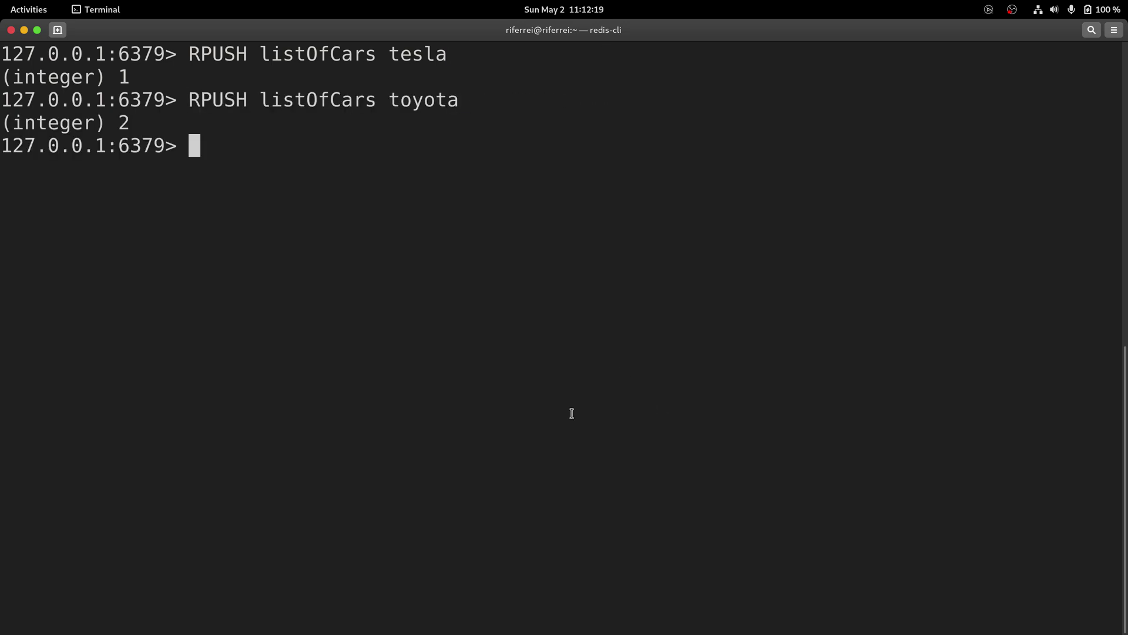
{"action": "type", "text": "RPUSH listOfCars mercedes"}
{"action": "key", "text": "Return"}
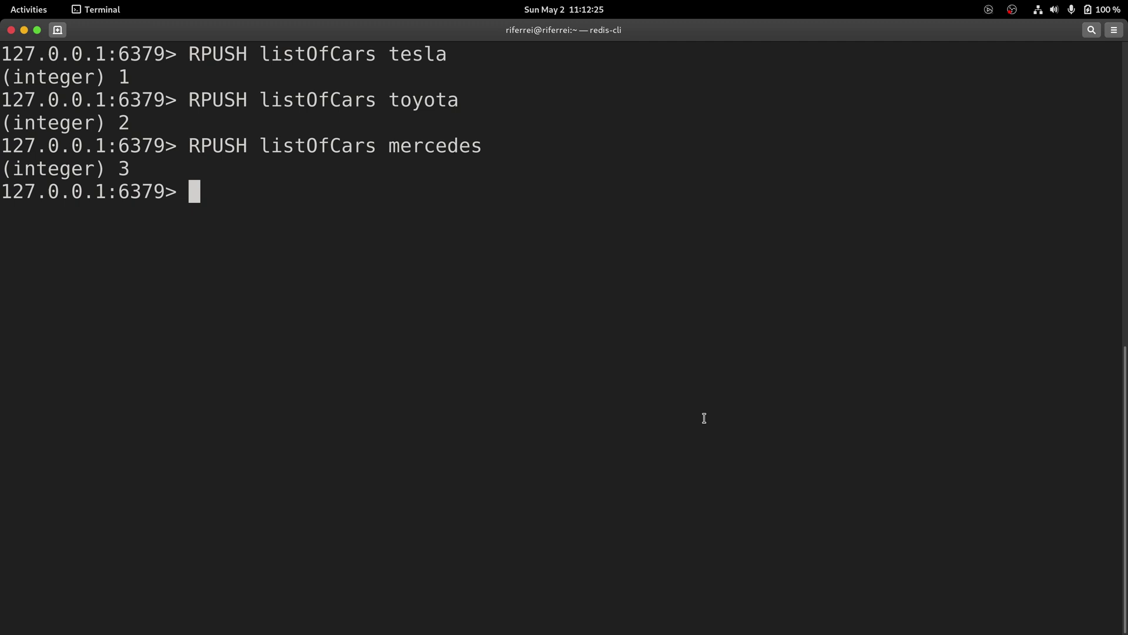
{"action": "type", "text": "RPUSH listOfCars buick"}
{"action": "key", "text": "Return"}
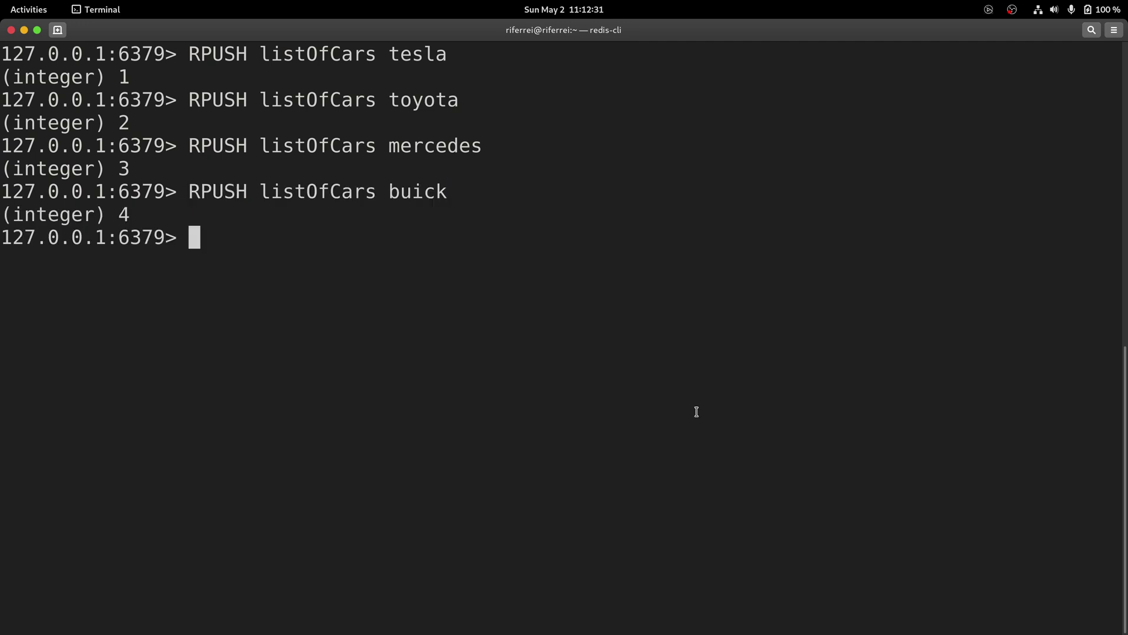
{"action": "type", "text": "RPUSH listOfCars hyundai"}
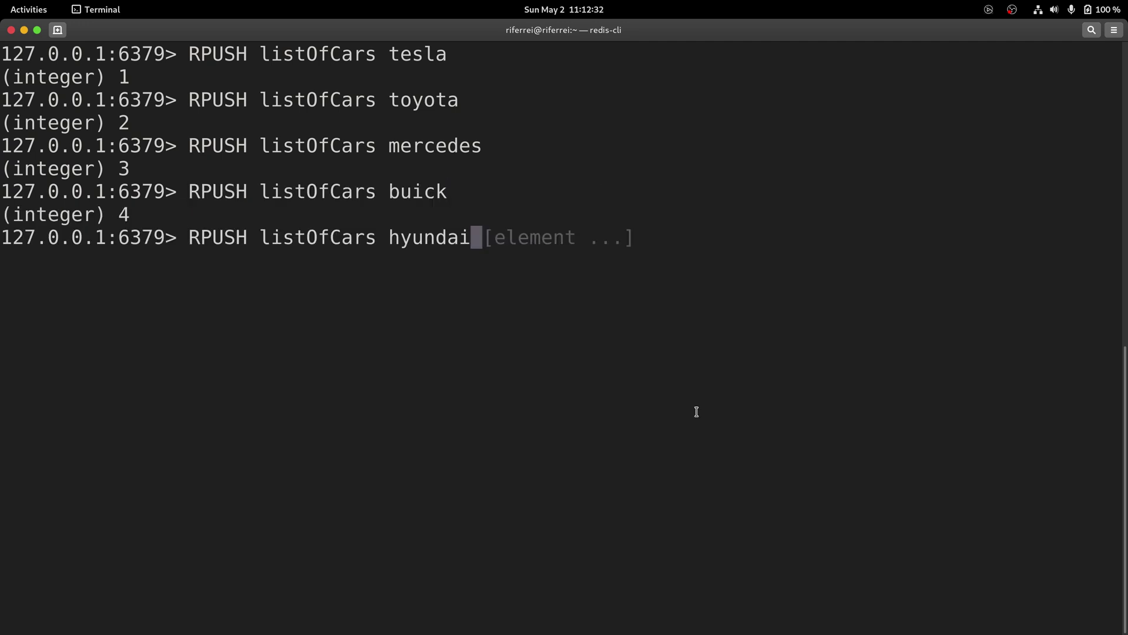
{"action": "key", "text": "Return"}
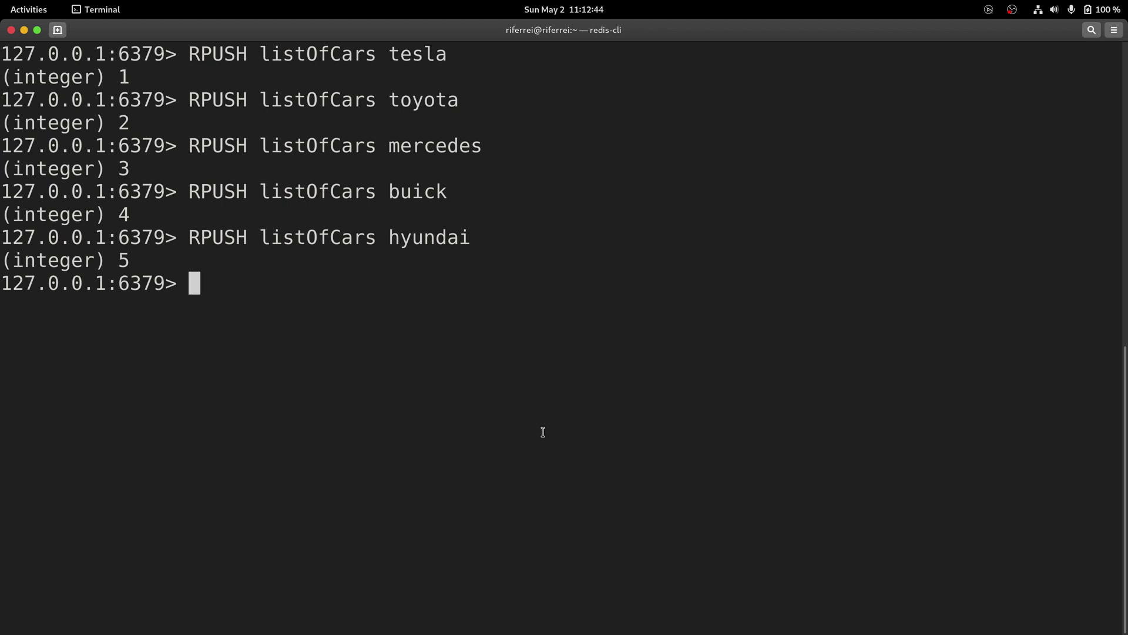
{"action": "type", "text": "LRANGE listOfCars 0 4"}
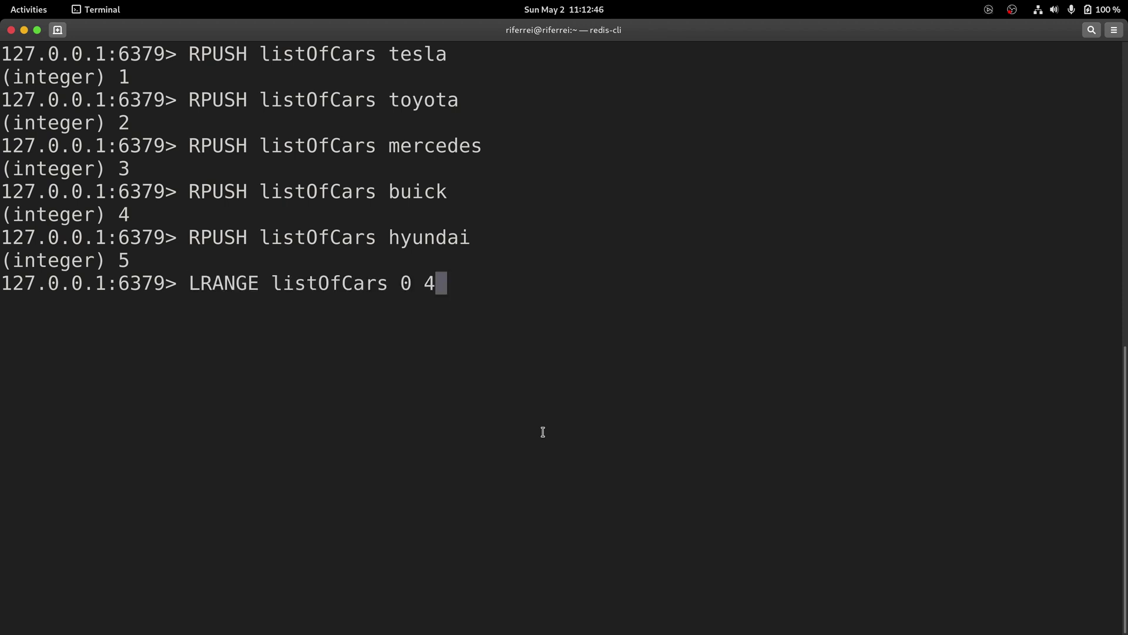
{"action": "key", "text": "Return"}
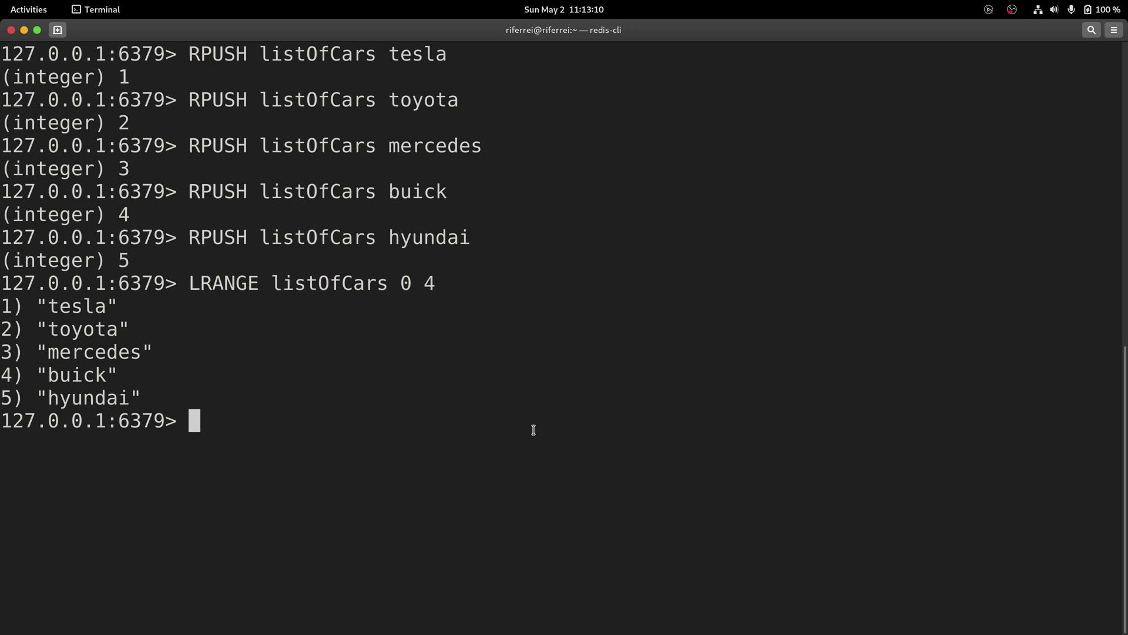
Clear the screen, store the user:1000 hash with HMSET, and list its fields with HGETALL user:1000
{"action": "type", "text": "clear"}
{"action": "key", "text": "Return"}
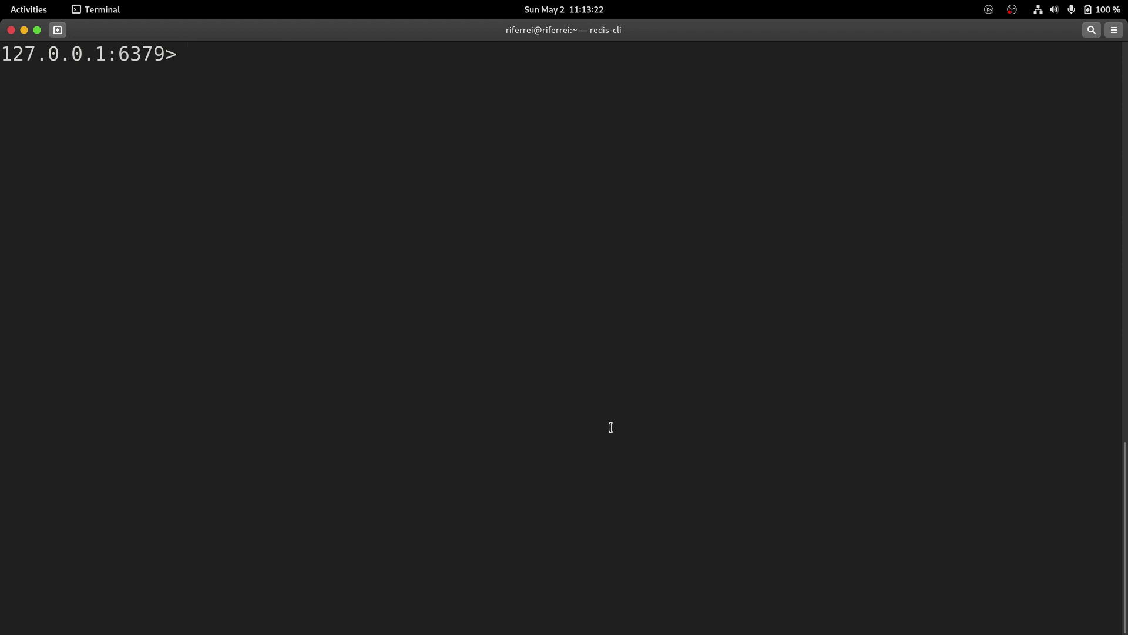
{"action": "type", "text": "HMSET user:1000 username riferrei firstName Ricardo lastName Ferreira birthYear 1981"}
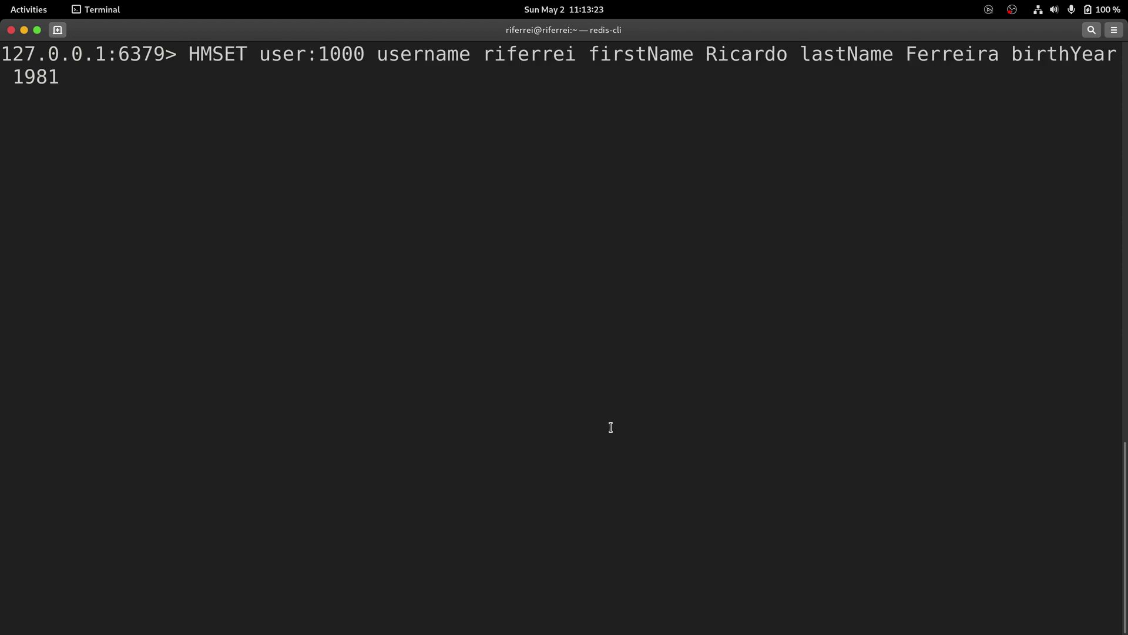
{"action": "key", "text": "Return"}
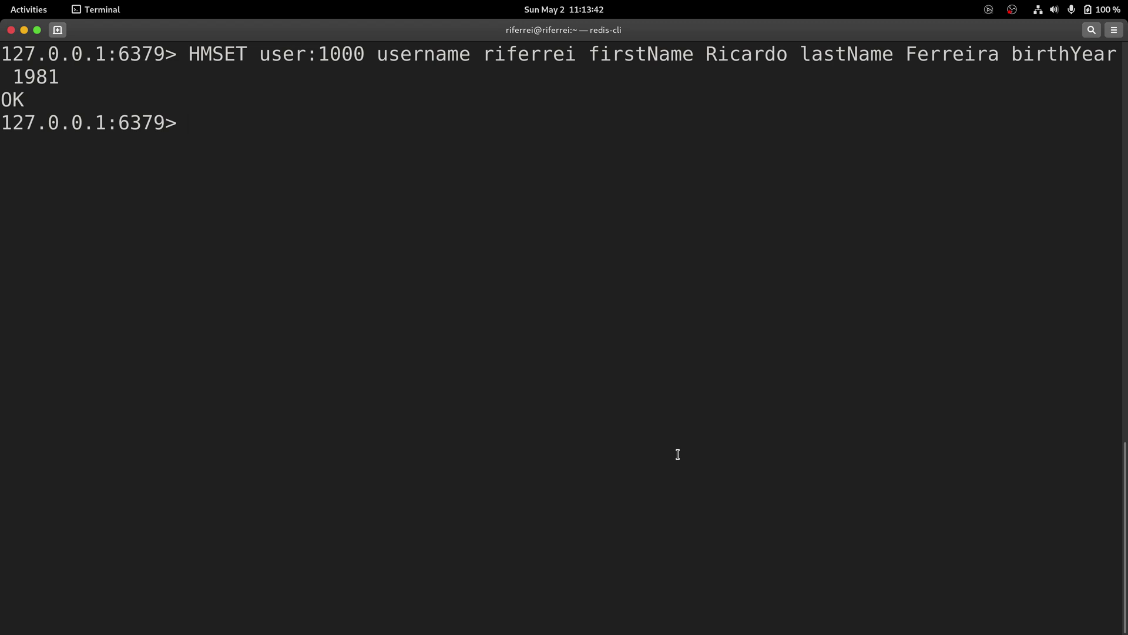
{"action": "type", "text": "HGETALL user:1000"}
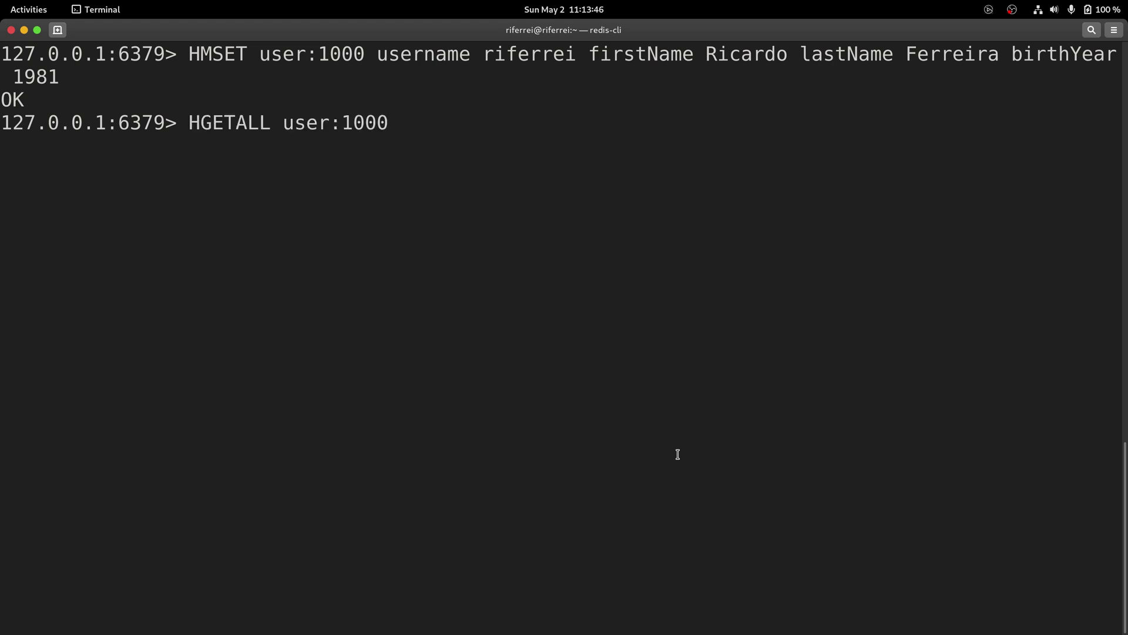
{"action": "key", "text": "Return"}
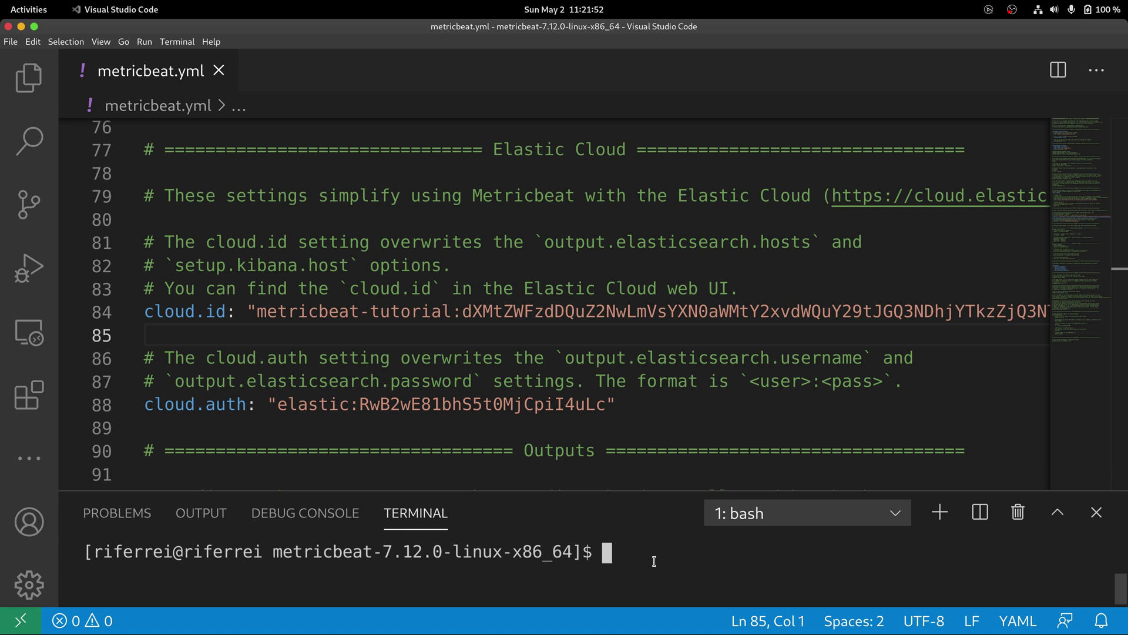
Run ./metricbeat modules enable redis in the integrated terminal
{"action": "type", "text": "./metr"}
{"action": "key", "text": "Tab"}
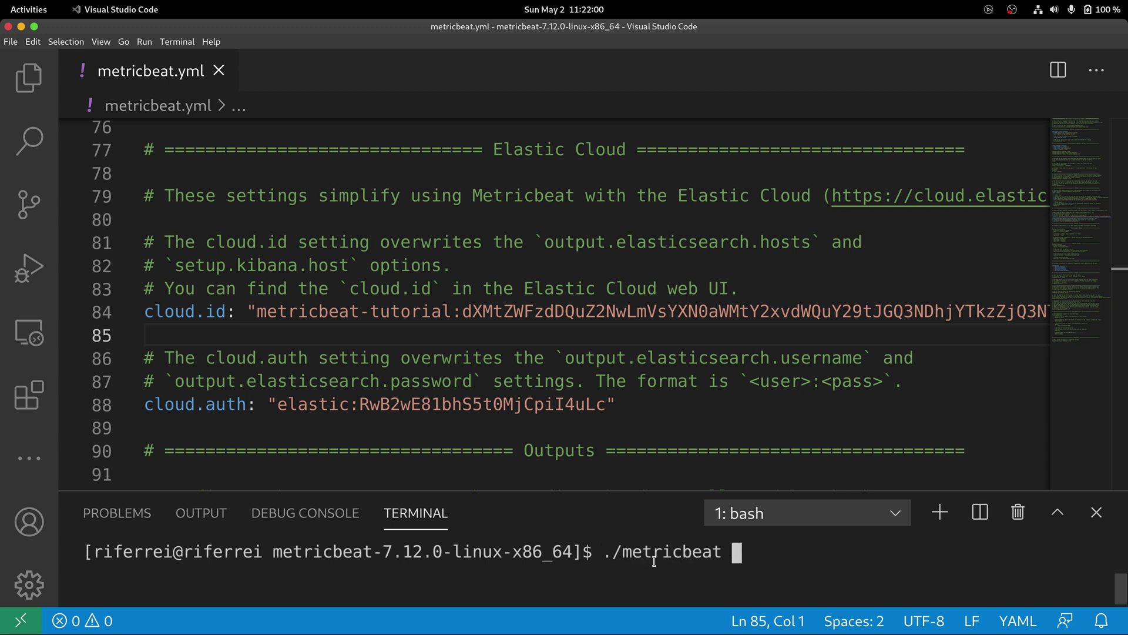
{"action": "type", "text": "modules"}
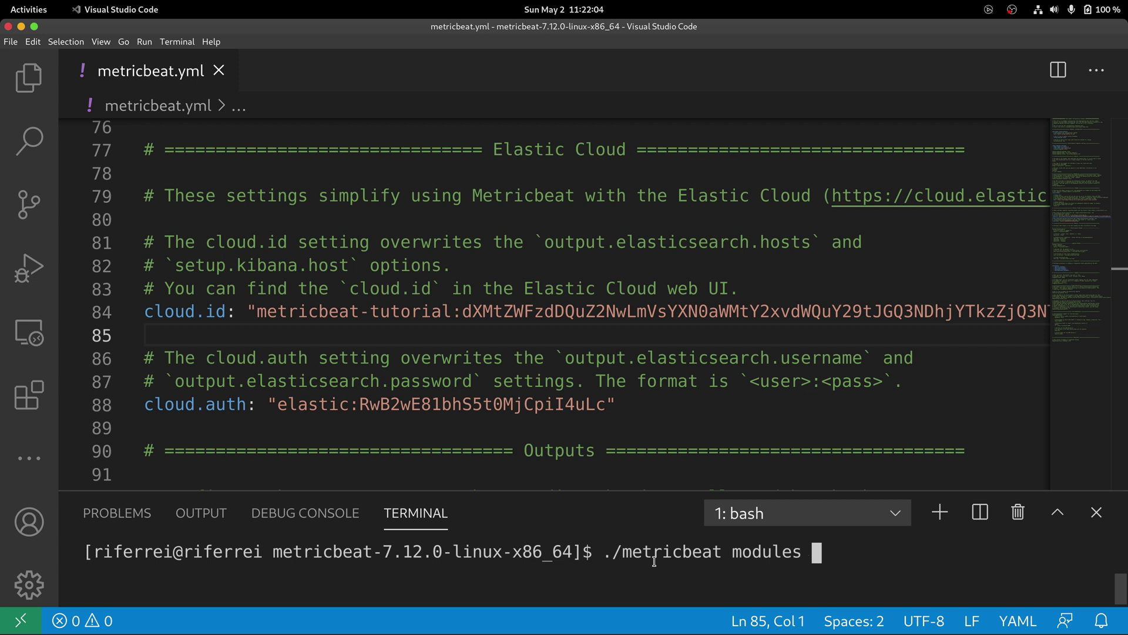
{"action": "type", "text": " enable"}
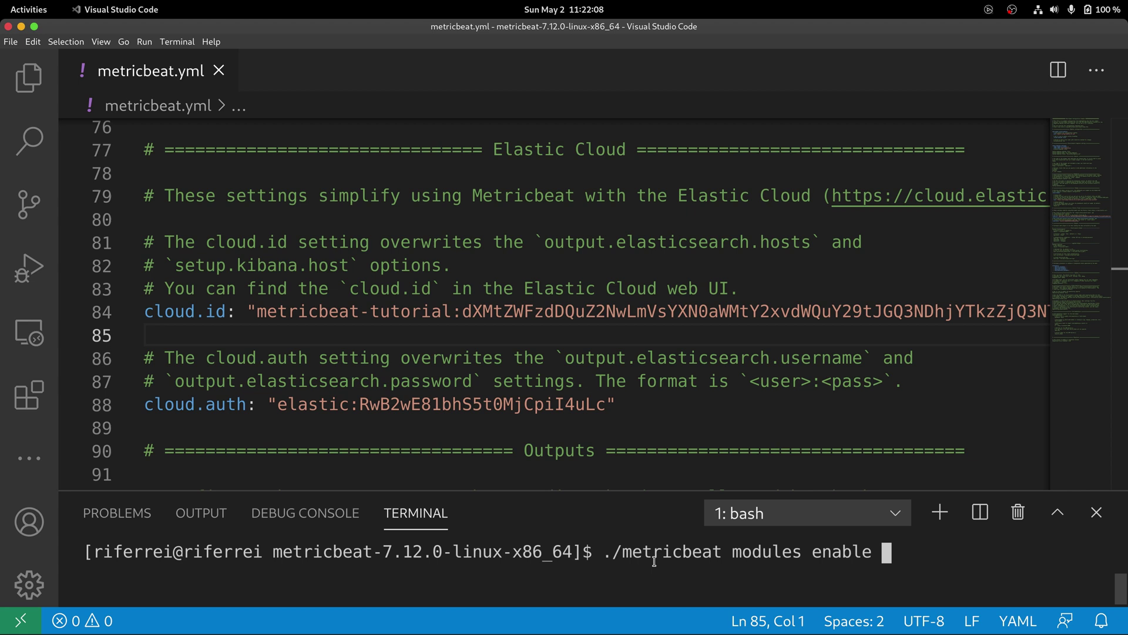
{"action": "type", "text": " redis"}
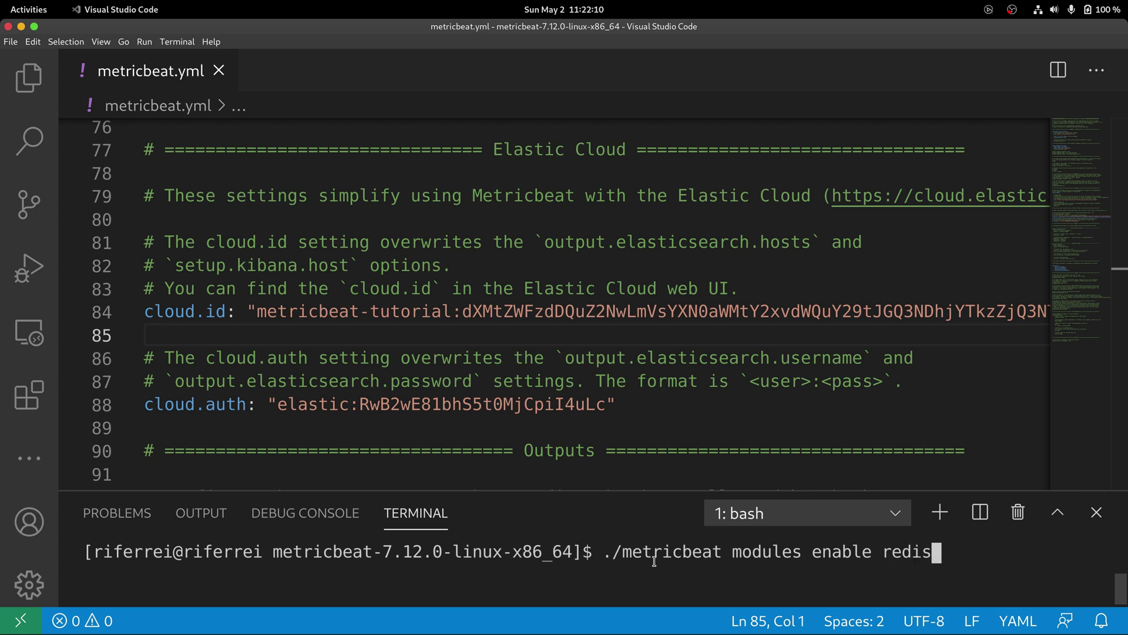
{"action": "key", "text": "Return"}
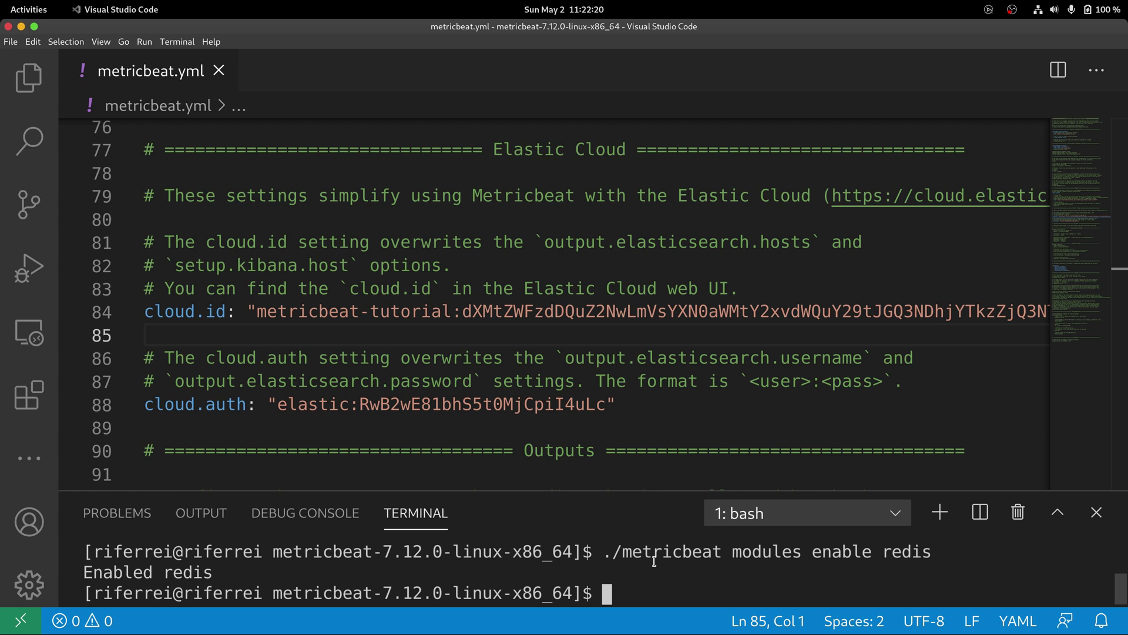
Hide the terminal panel and open modules.d/redis.yml from the Explorer
{"action": "left_click", "coordinate": [1096, 513]}
{"action": "left_click", "coordinate": [717, 519]}
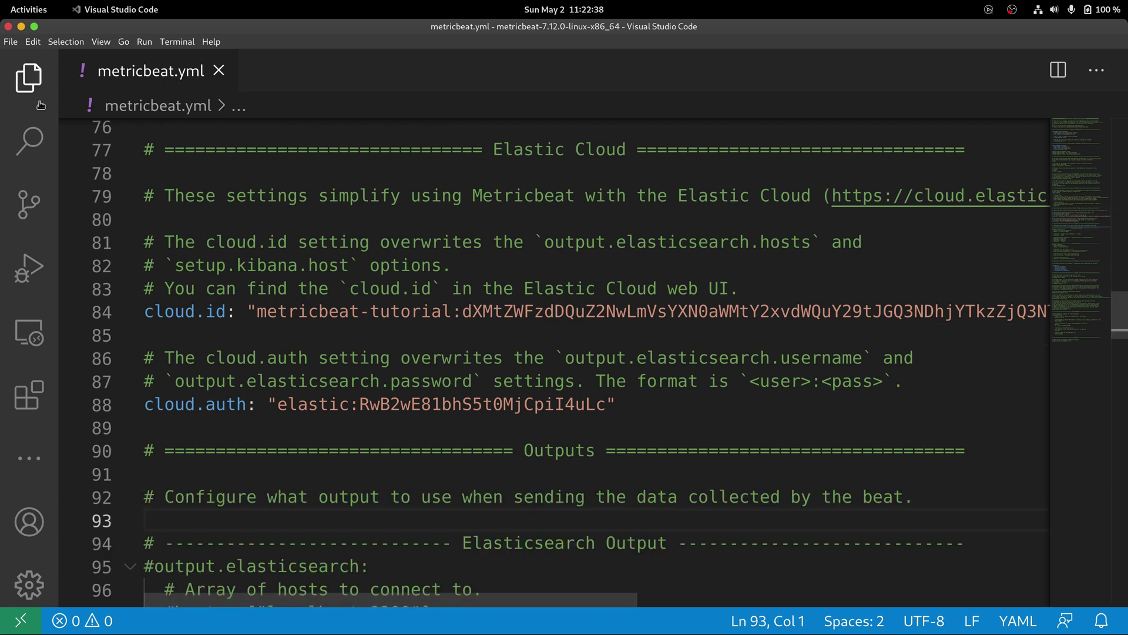
{"action": "left_click", "coordinate": [29, 77]}
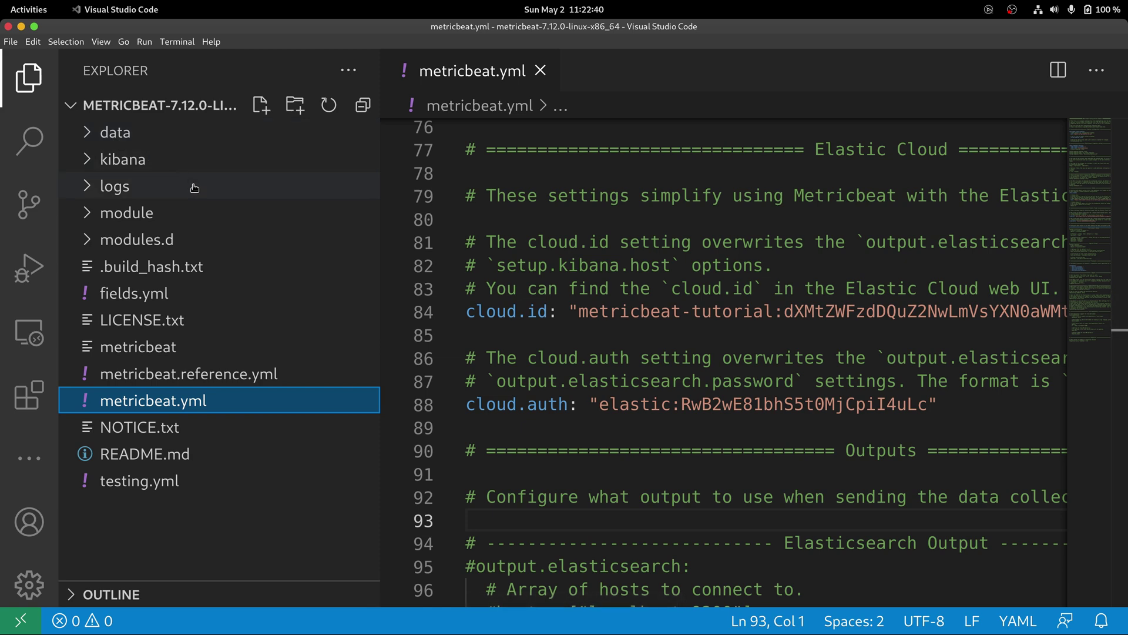
{"action": "left_click", "coordinate": [194, 240]}
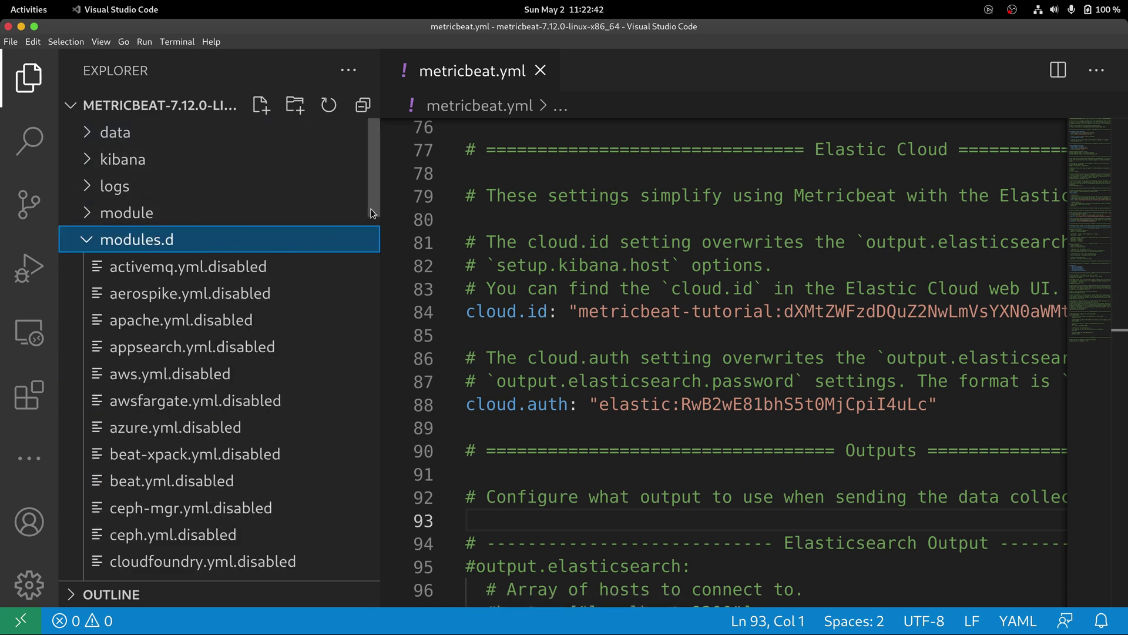
{"action": "scroll", "coordinate": [375, 220], "scroll_direction": "down", "scroll_amount": 1}
{"action": "left_click_drag", "start_coordinate": [375, 220], "coordinate": [349, 520]}
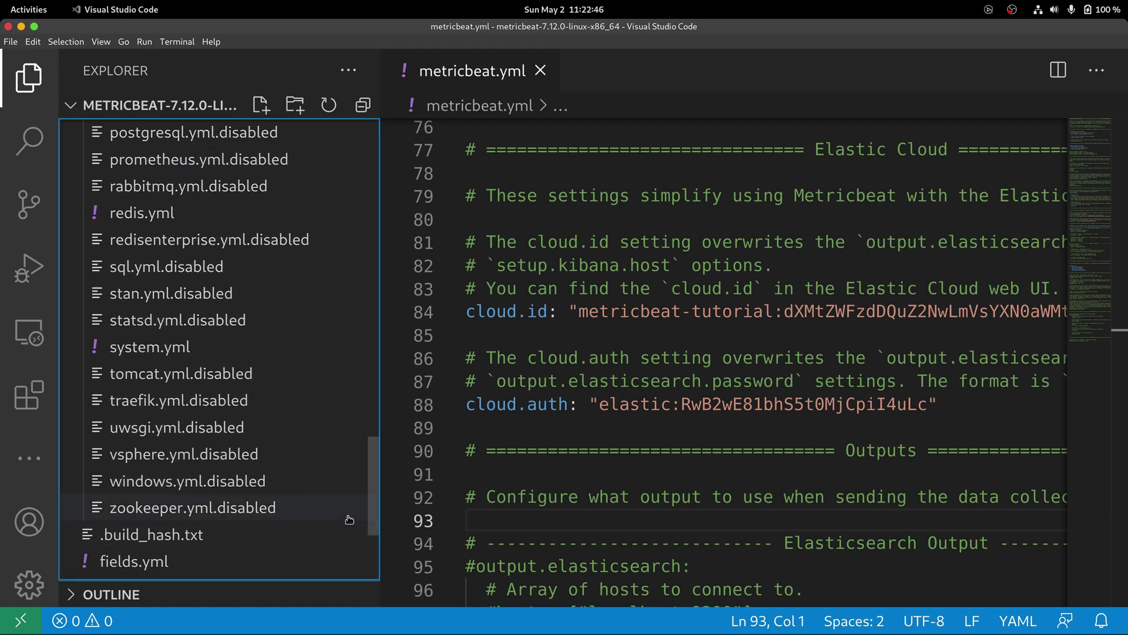
{"action": "left_click", "coordinate": [144, 217]}
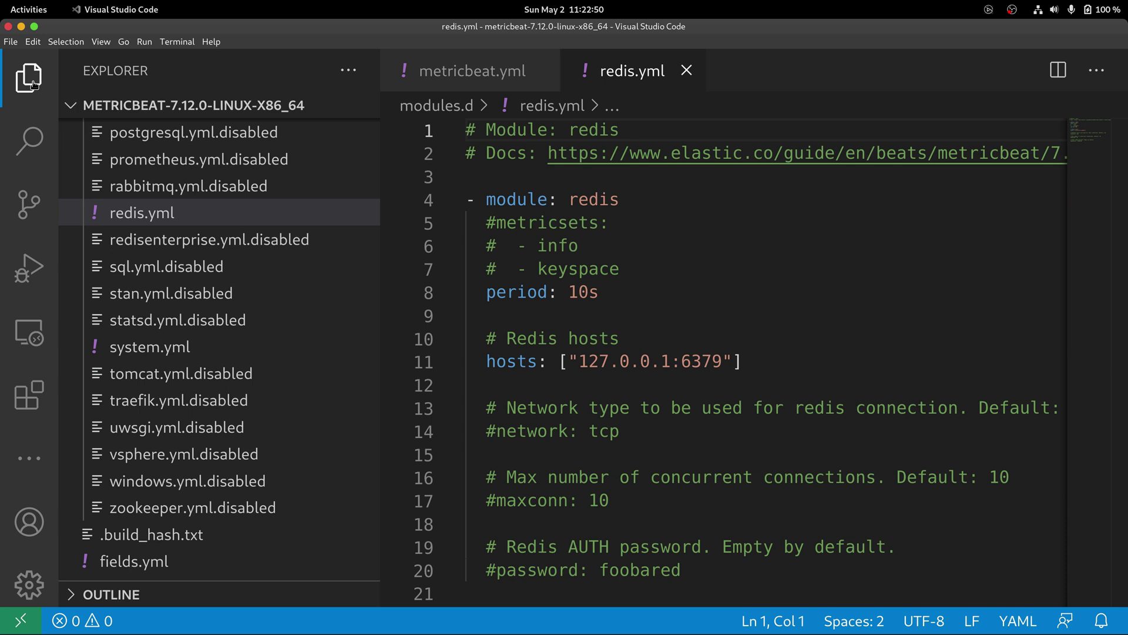
Uncomment the metricsets, info and keyspace lines in redis.yml and save the file
{"action": "key", "text": "ctrl+b"}
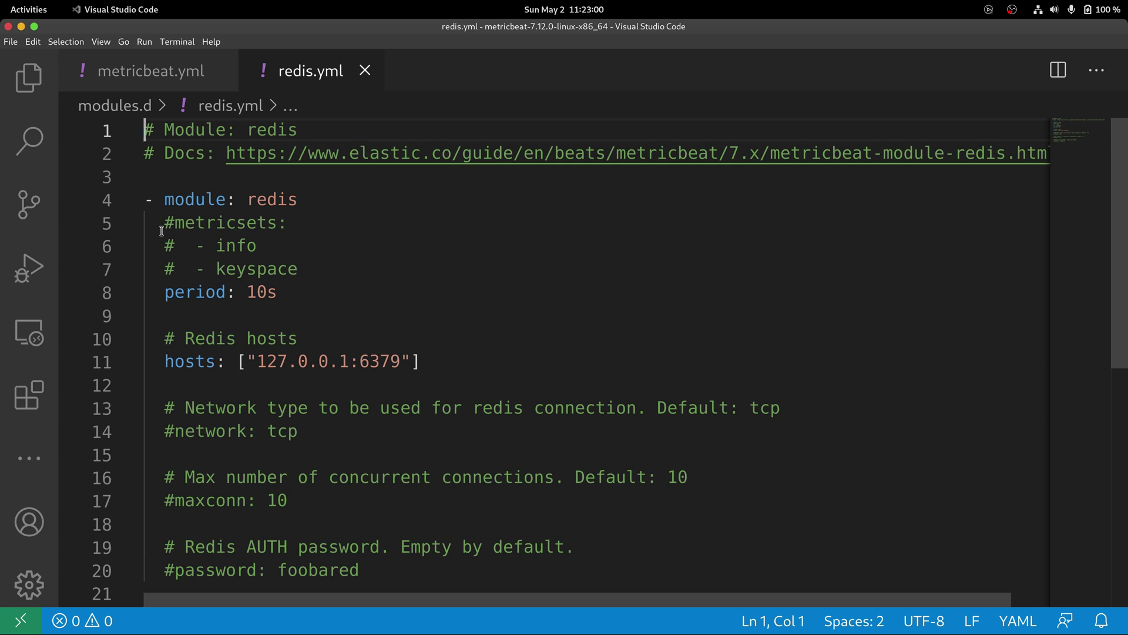
{"action": "key", "text": "Down"}
{"action": "key", "text": "Down"}
{"action": "key", "text": "Down"}
{"action": "key", "text": "Down"}
{"action": "key", "text": "Right"}
{"action": "key", "text": "Right"}
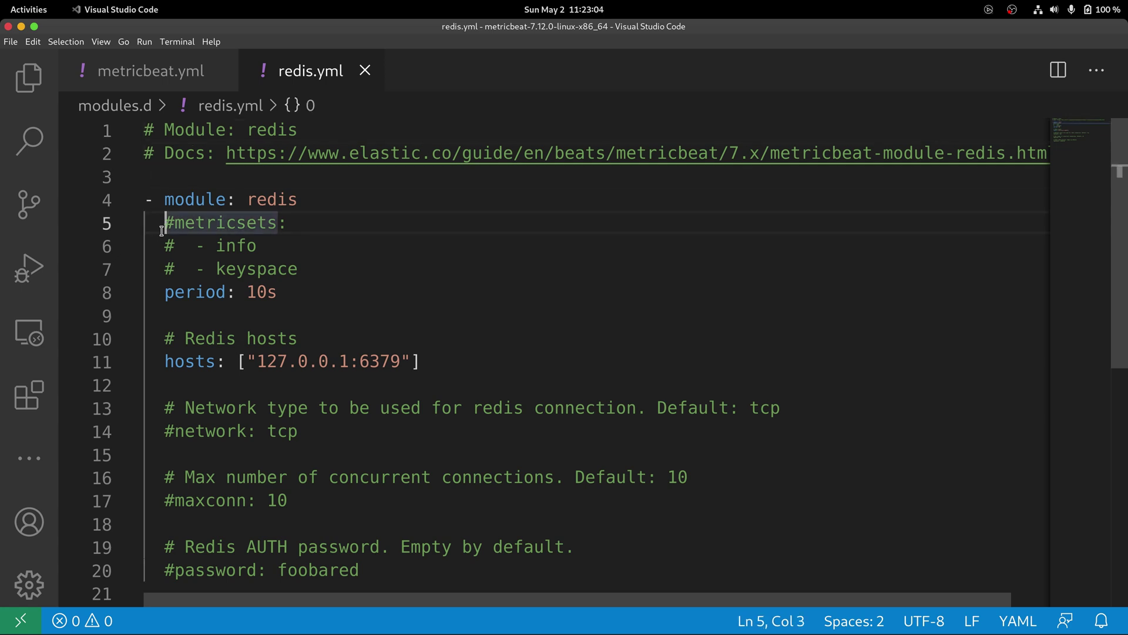
{"action": "key", "text": "shift+Right"}
{"action": "key", "text": "Delete"}
{"action": "key", "text": "Down"}
{"action": "key", "text": "shift+Right"}
{"action": "key", "text": "Delete"}
{"action": "key", "text": "Down"}
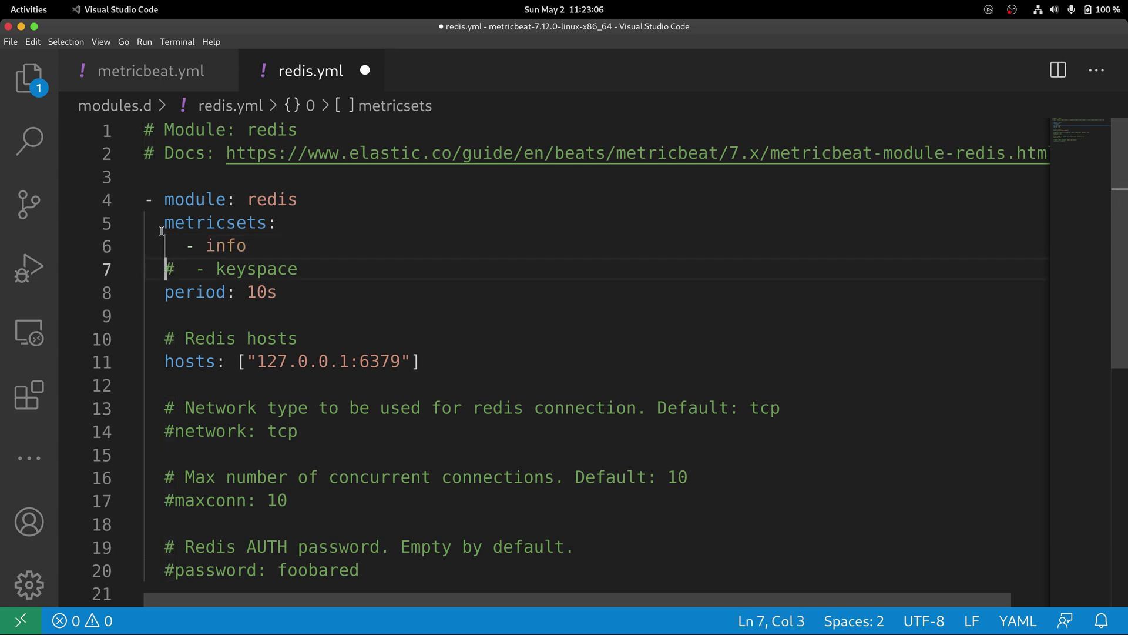
{"action": "key", "text": "shift+Right"}
{"action": "key", "text": "Delete"}
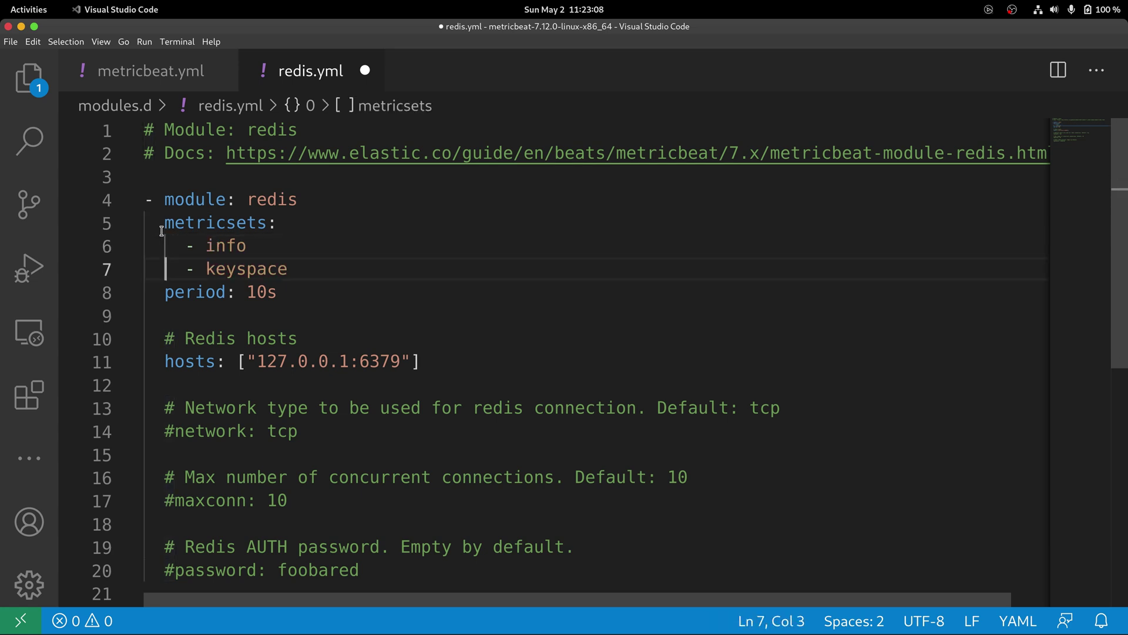
{"action": "key", "text": "Down"}
{"action": "key", "text": "Down"}
{"action": "key", "text": "Down"}
{"action": "key", "text": "ctrl+s"}
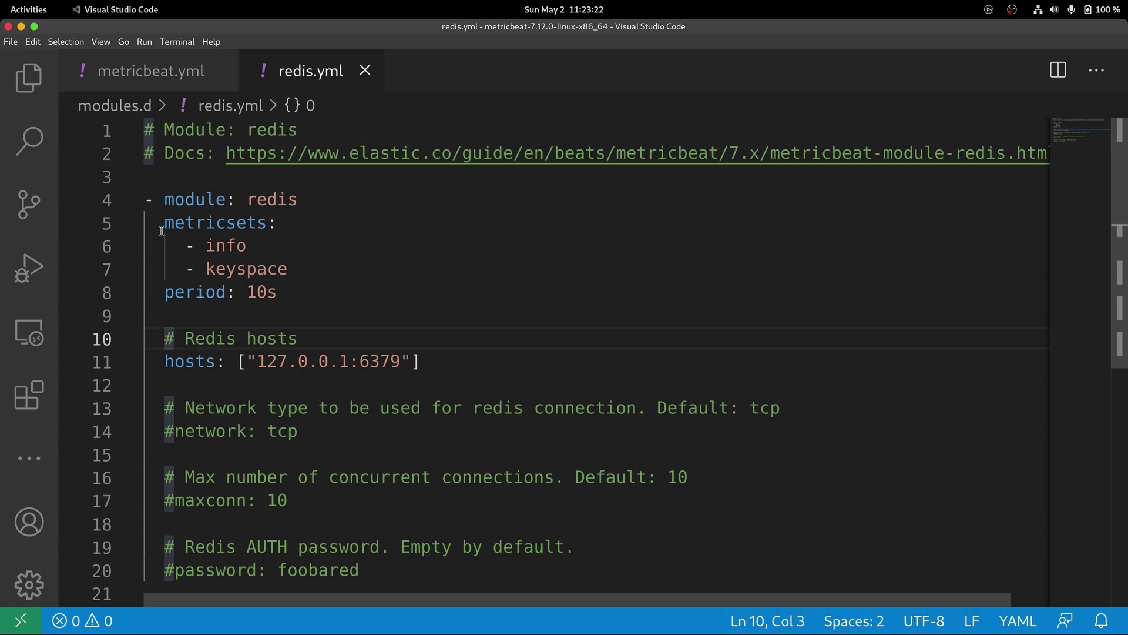
Check that the hosts line still points to 127.0.0.1:6379
{"action": "key", "text": "Down"}
{"action": "key", "text": "Right"}
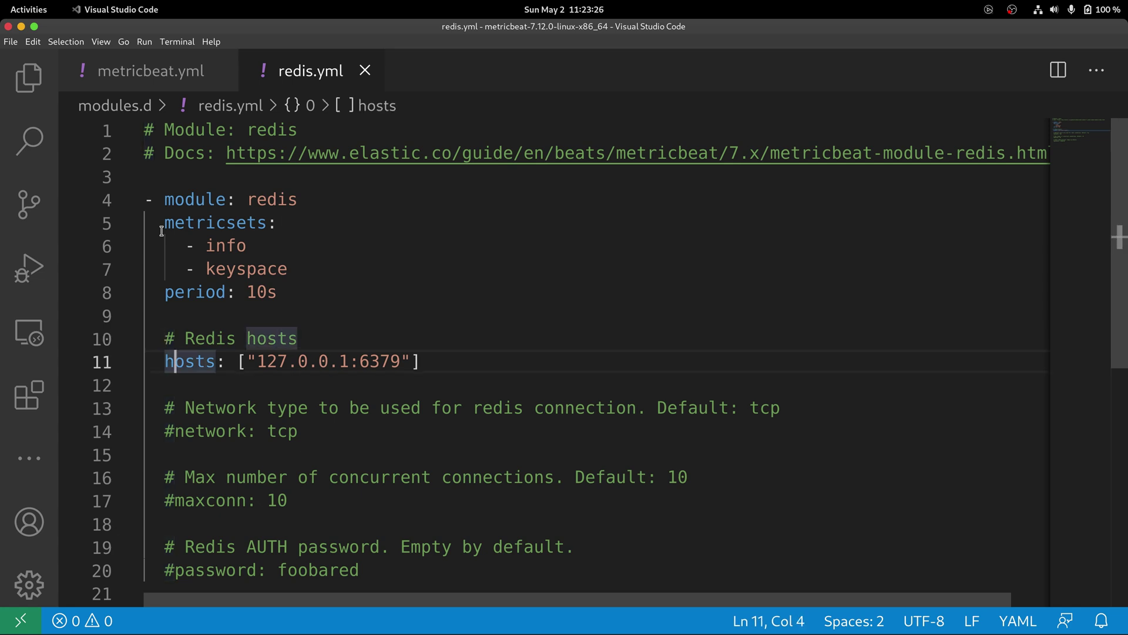
{"action": "key", "text": "End"}
{"action": "key", "text": "Left"}
{"action": "key", "text": "Left"}
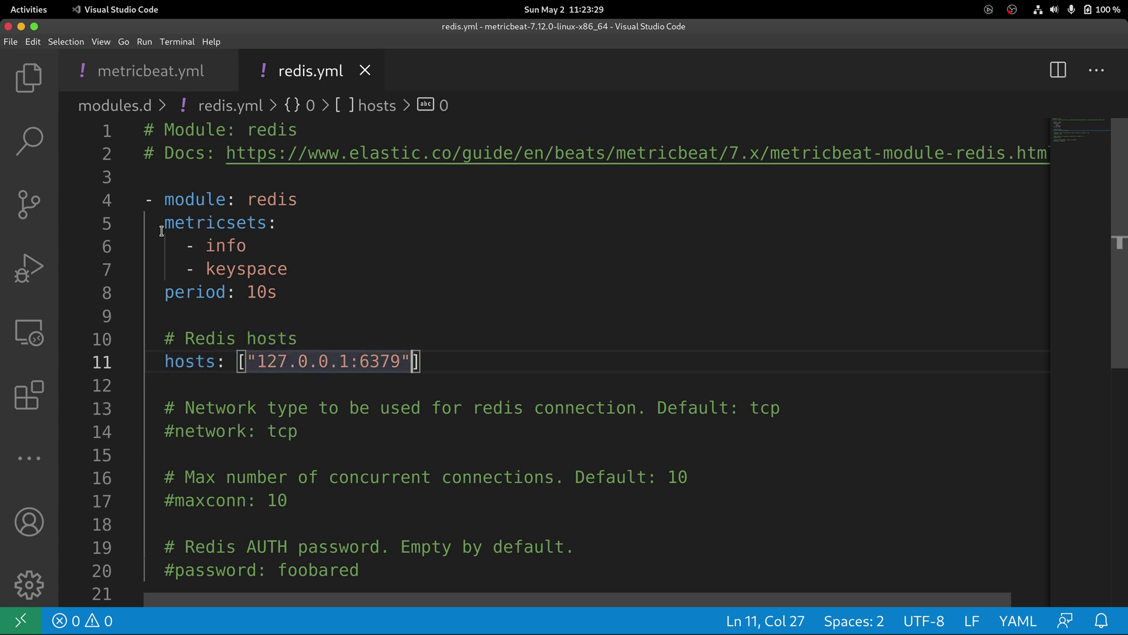
{"action": "key", "text": "End"}
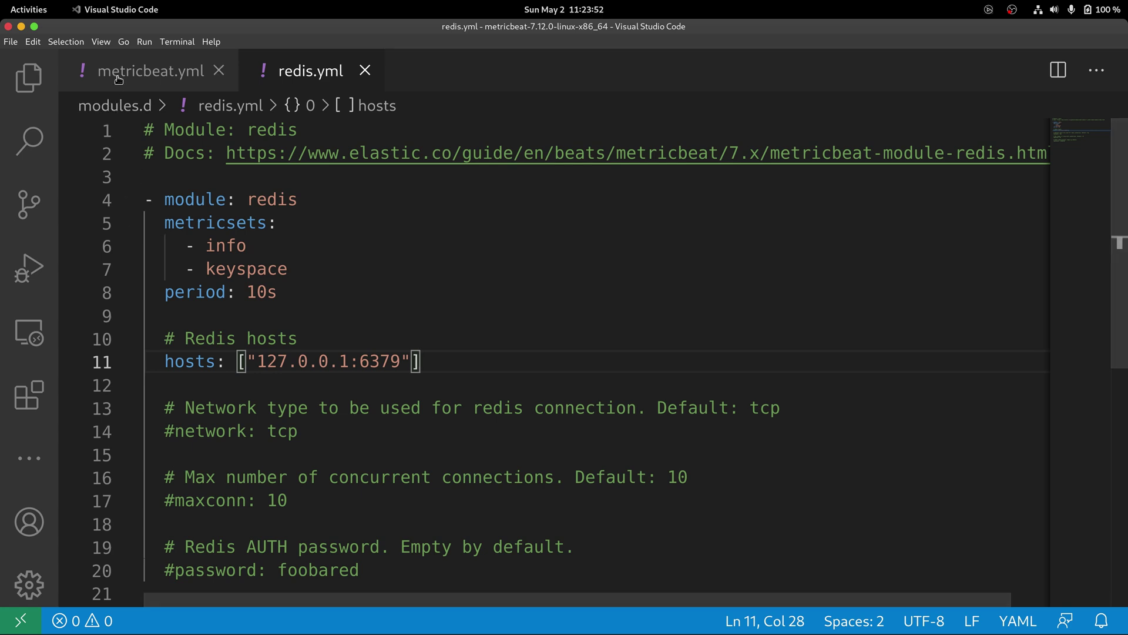
Run ./metricbeat setup in a new terminal and maximize the panel to read the output
{"action": "left_click", "coordinate": [170, 43]}
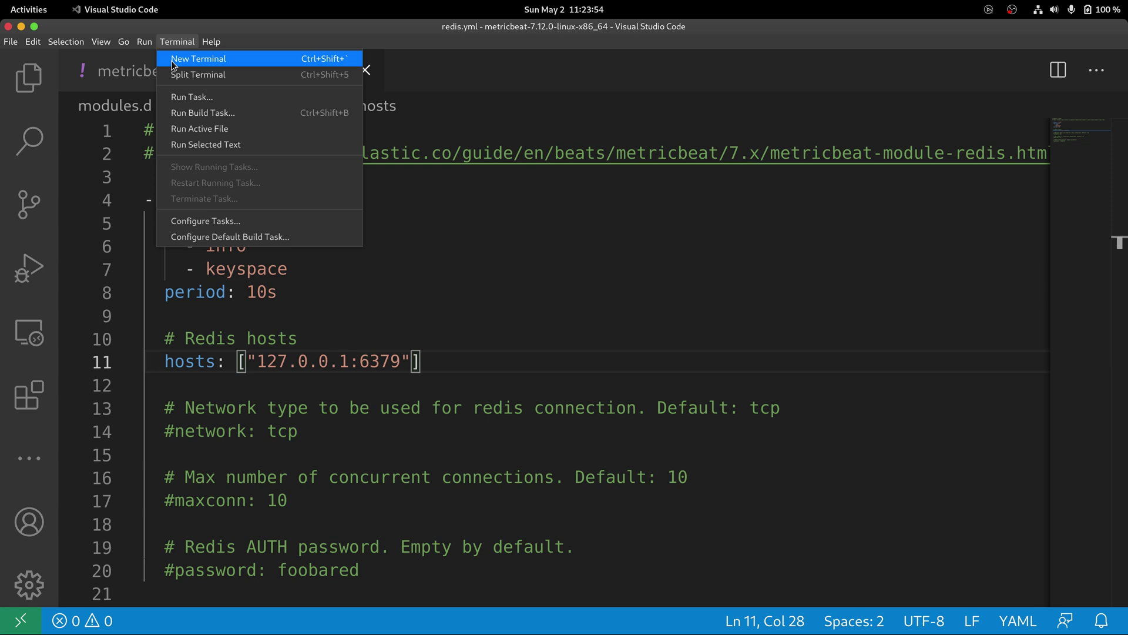
{"action": "left_click", "coordinate": [173, 57]}
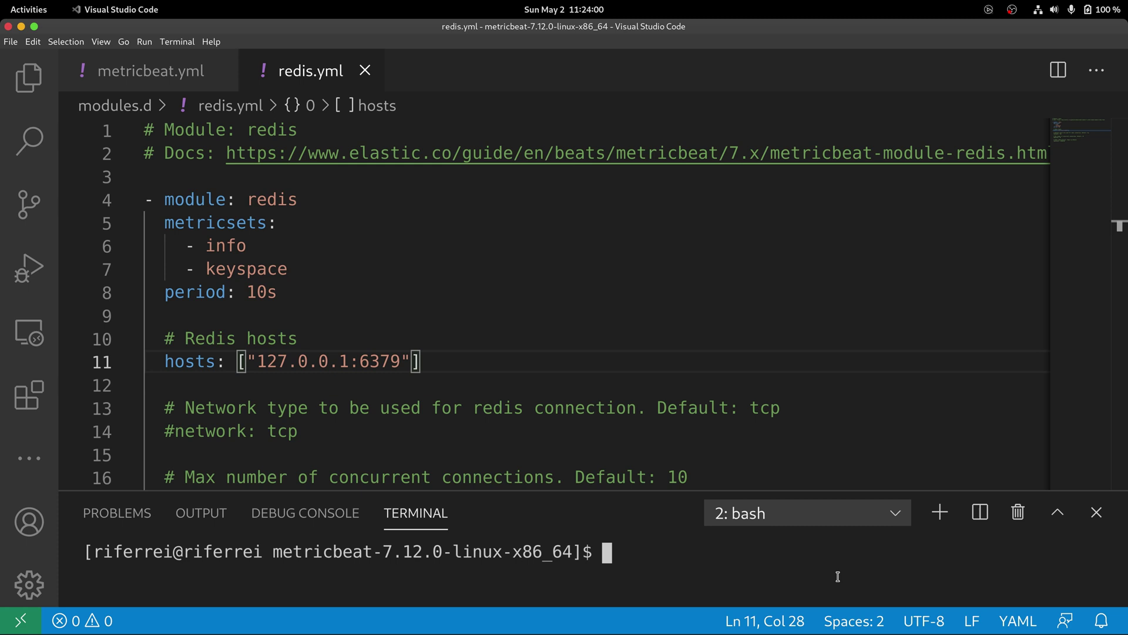
{"action": "type", "text": "./metric"}
{"action": "key", "text": "Tab"}
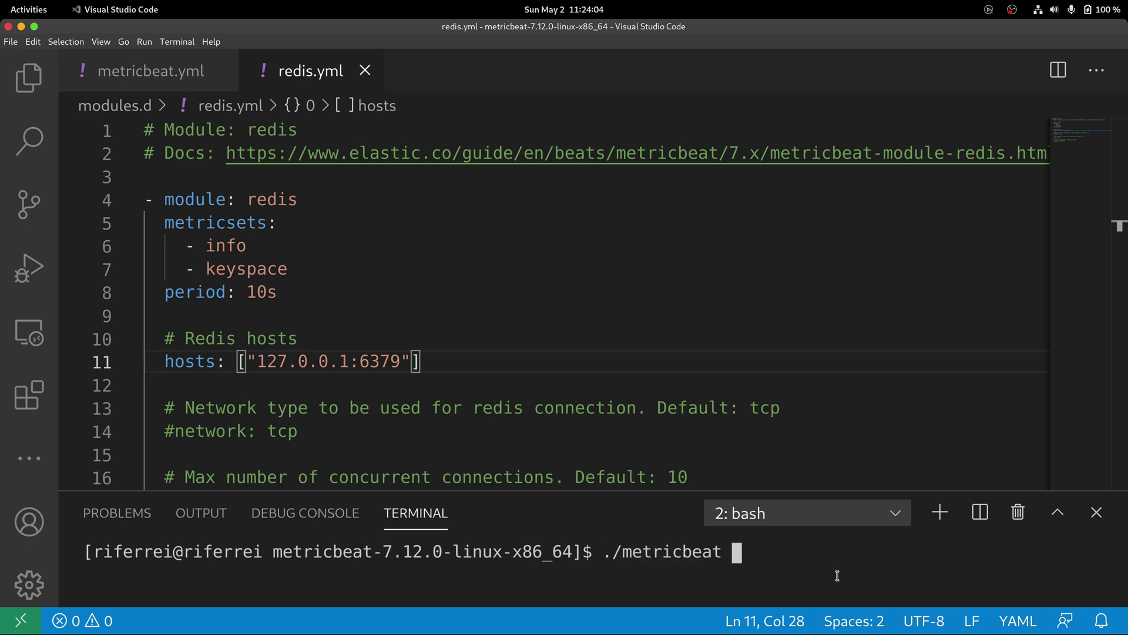
{"action": "type", "text": "setup"}
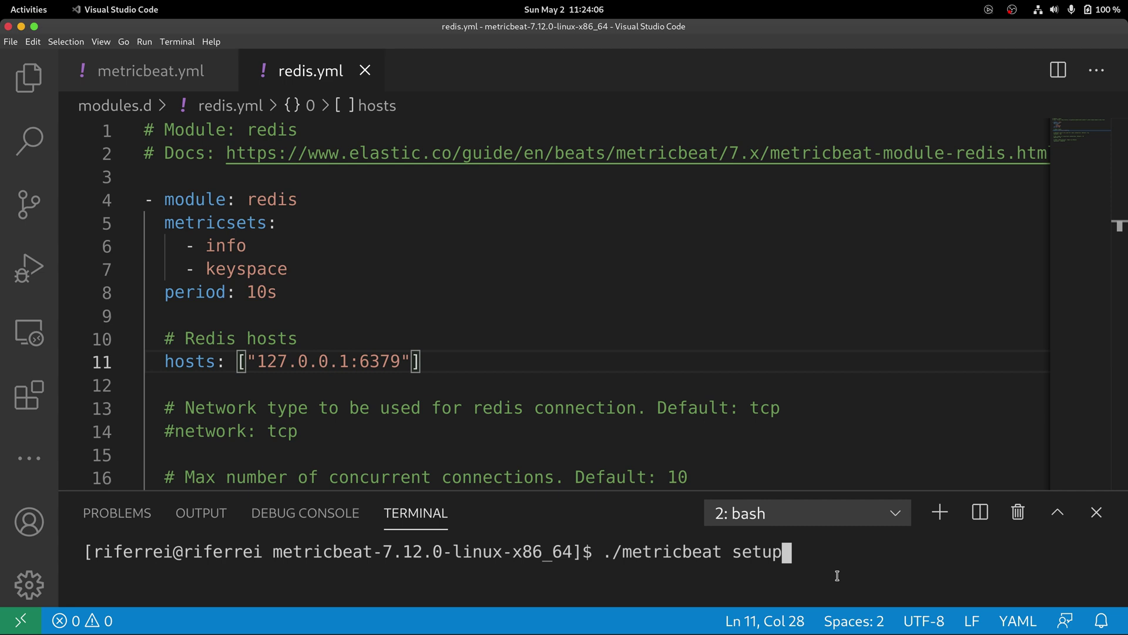
{"action": "key", "text": "Return"}
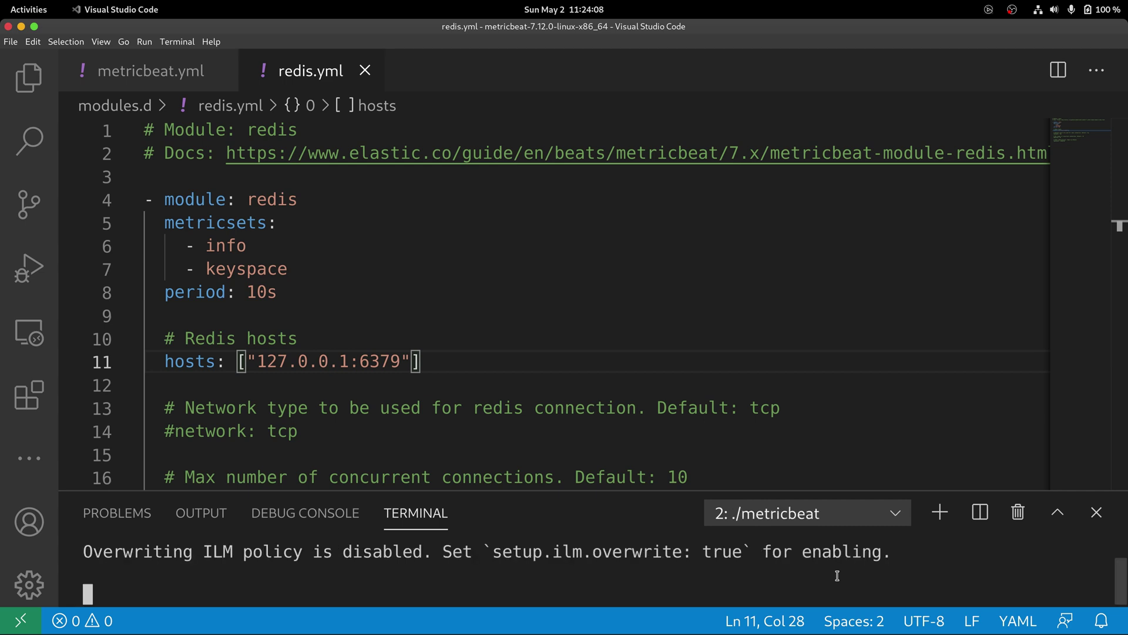
{"action": "left_click", "coordinate": [1050, 526]}
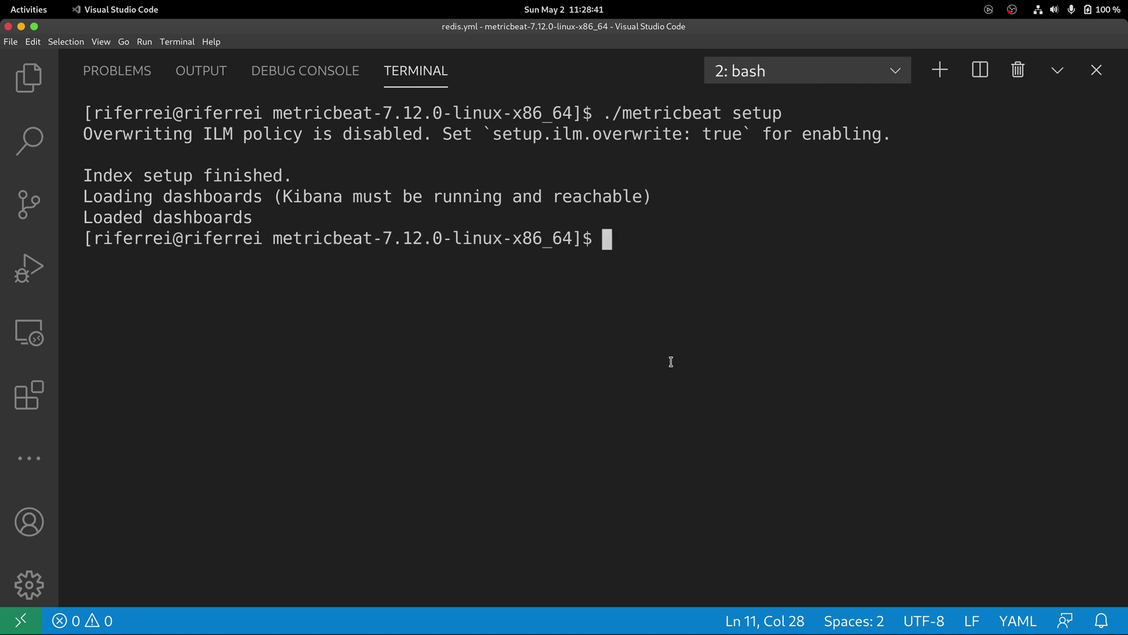
Start Metricbeat with ./metricbeat -e so its logs print in the terminal
{"action": "type", "text": "./metricbeat "}
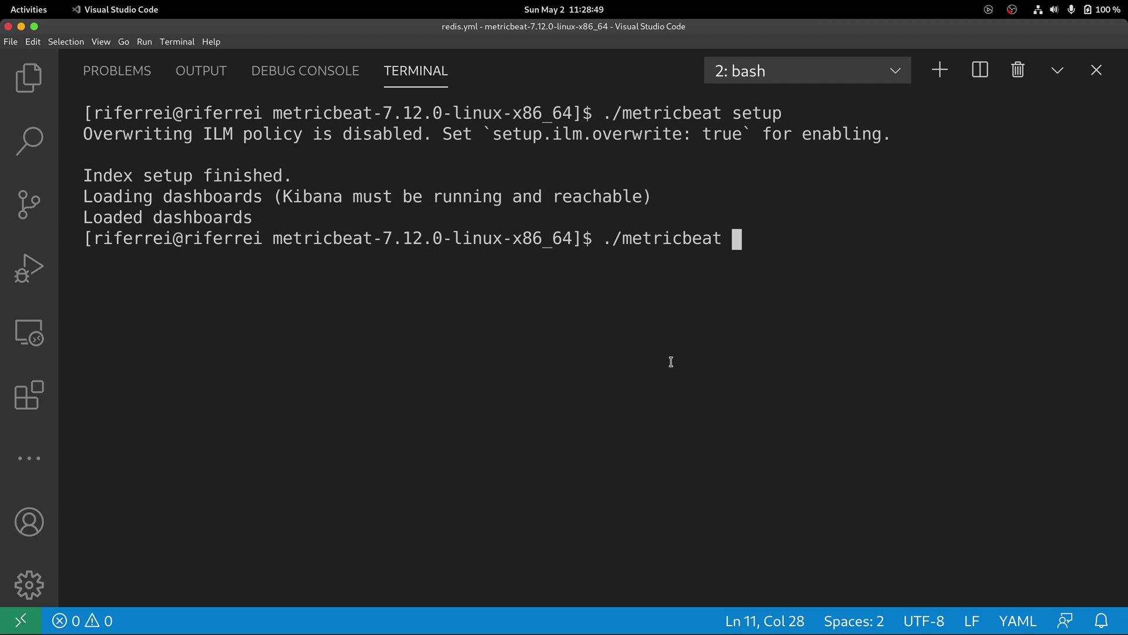
{"action": "type", "text": "-e"}
{"action": "key", "text": "Return"}
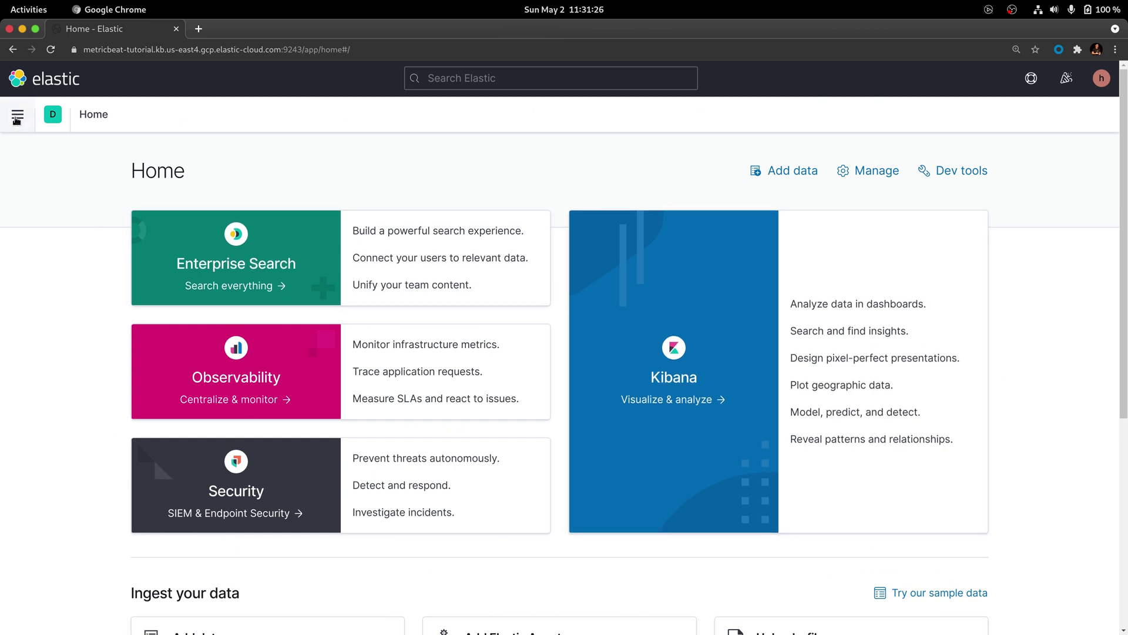
Go to Kibana Dashboards, filter by 'Redis', and open [Metricbeat Redis] Overview ECS
{"action": "left_click", "coordinate": [17, 115]}
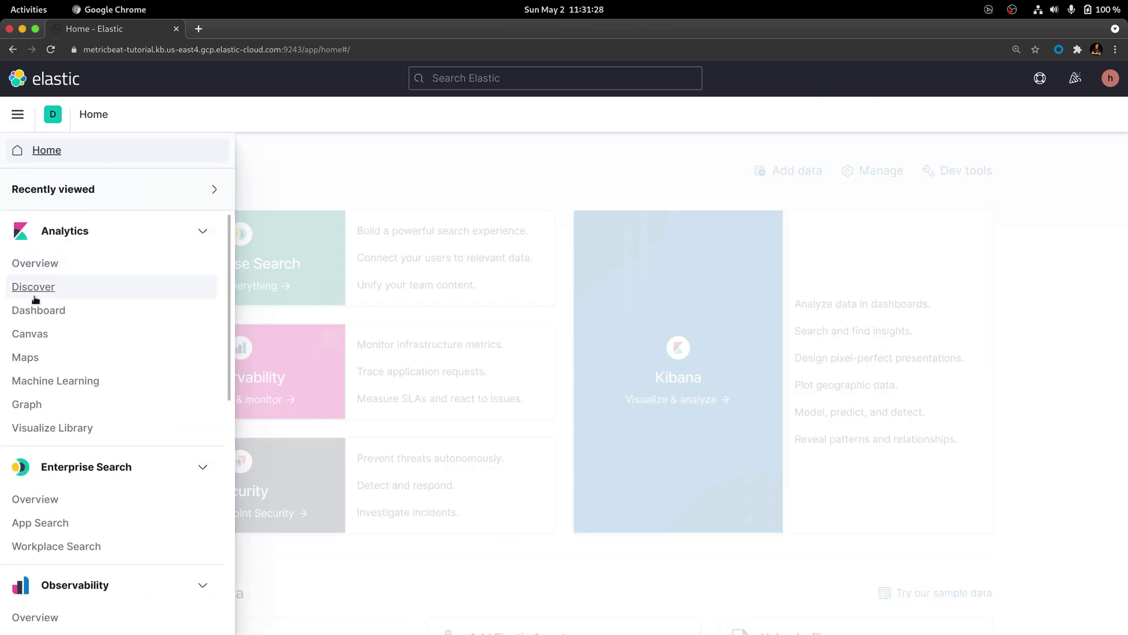
{"action": "left_click", "coordinate": [37, 310]}
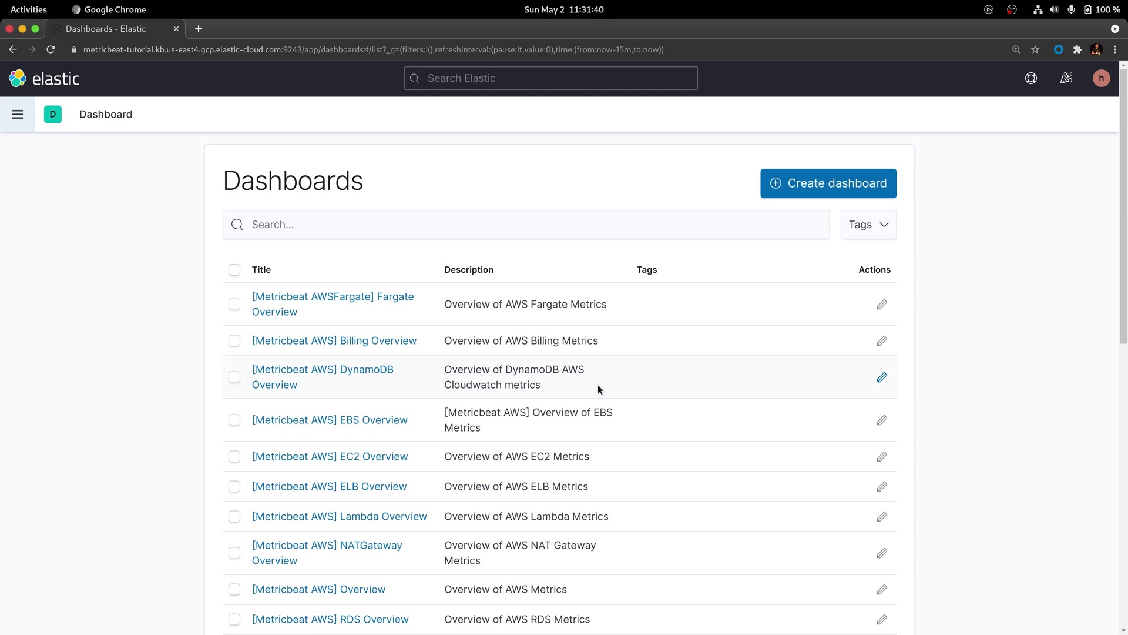
{"action": "left_click", "coordinate": [462, 229]}
{"action": "type", "text": "Redis"}
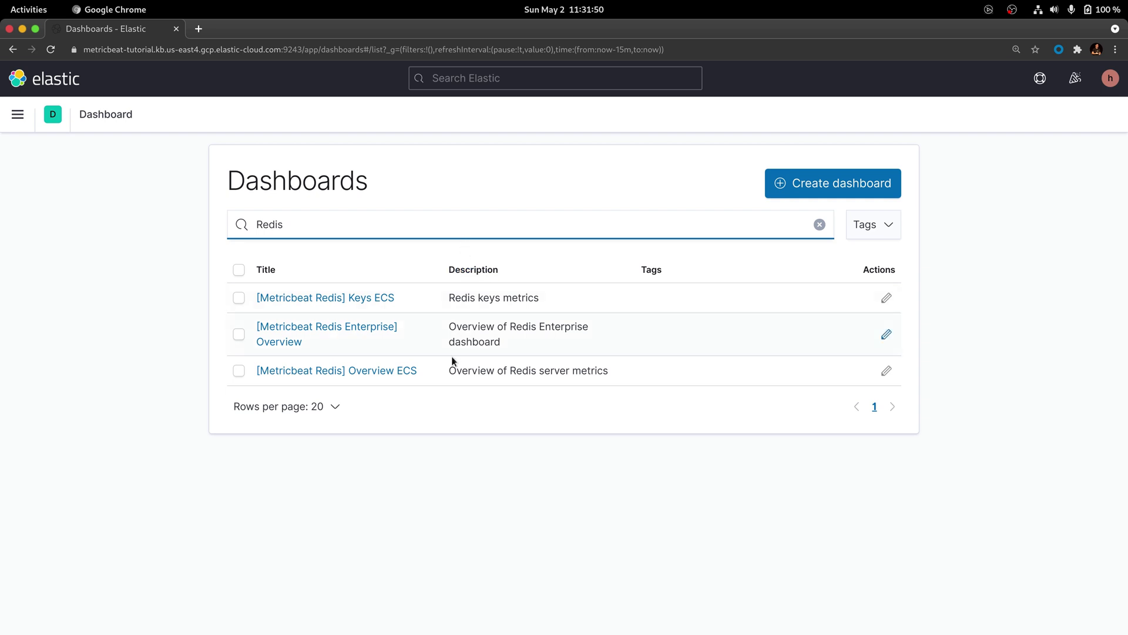
{"action": "left_click", "coordinate": [403, 371]}
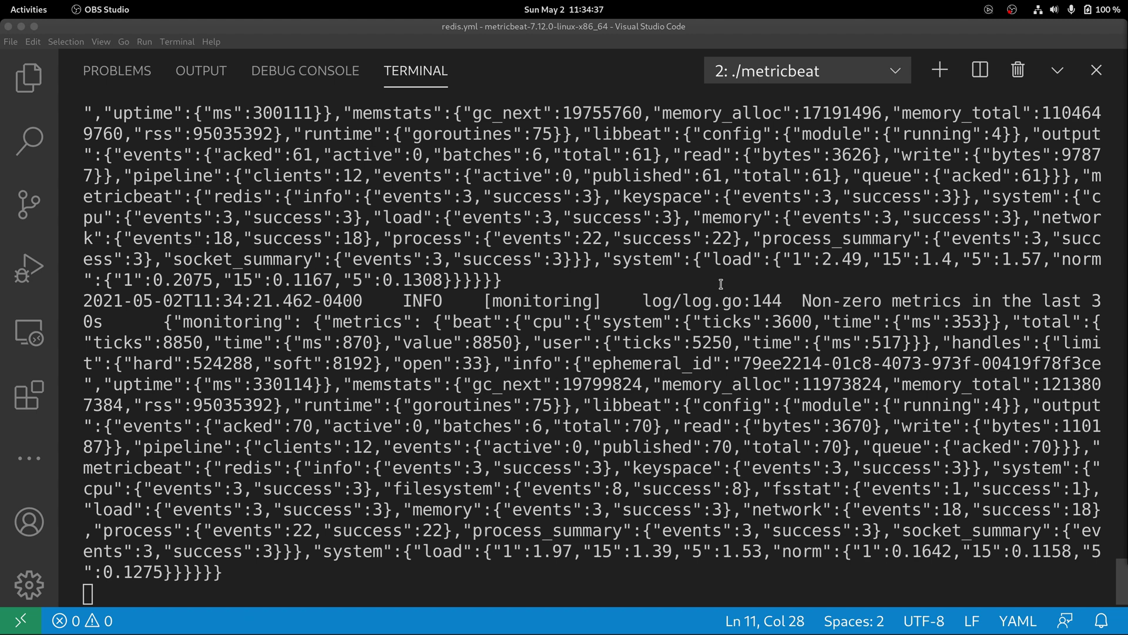
Stop the running Metricbeat with Ctrl+C and close the terminal to return to redis.yml
{"action": "left_click", "coordinate": [721, 284]}
{"action": "key", "text": "ctrl+c"}
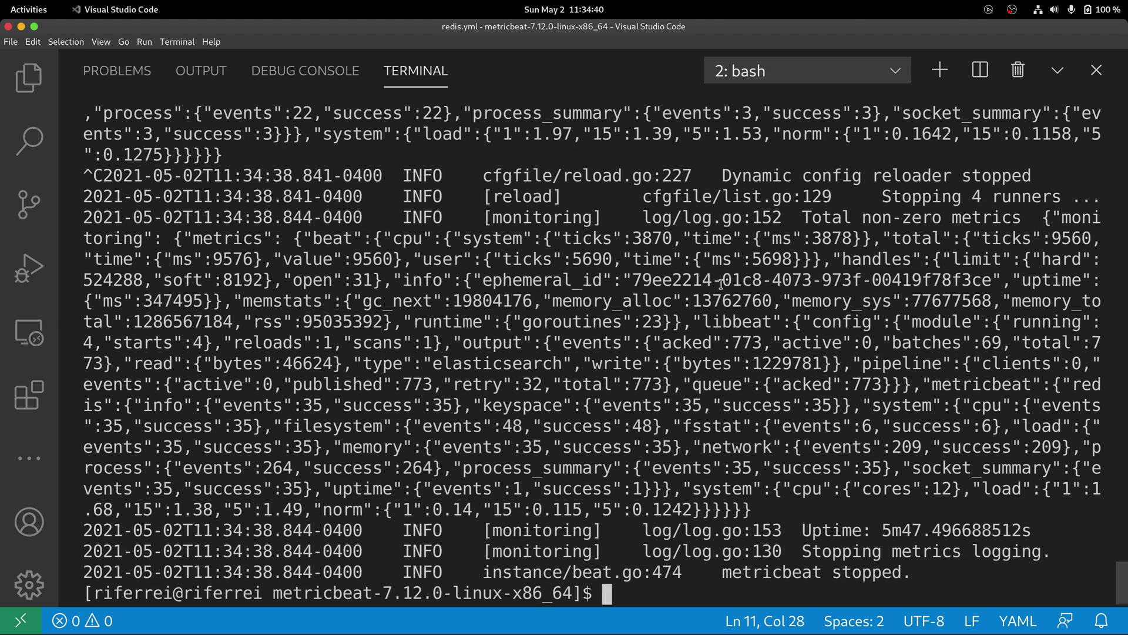
{"action": "left_click", "coordinate": [1096, 71]}
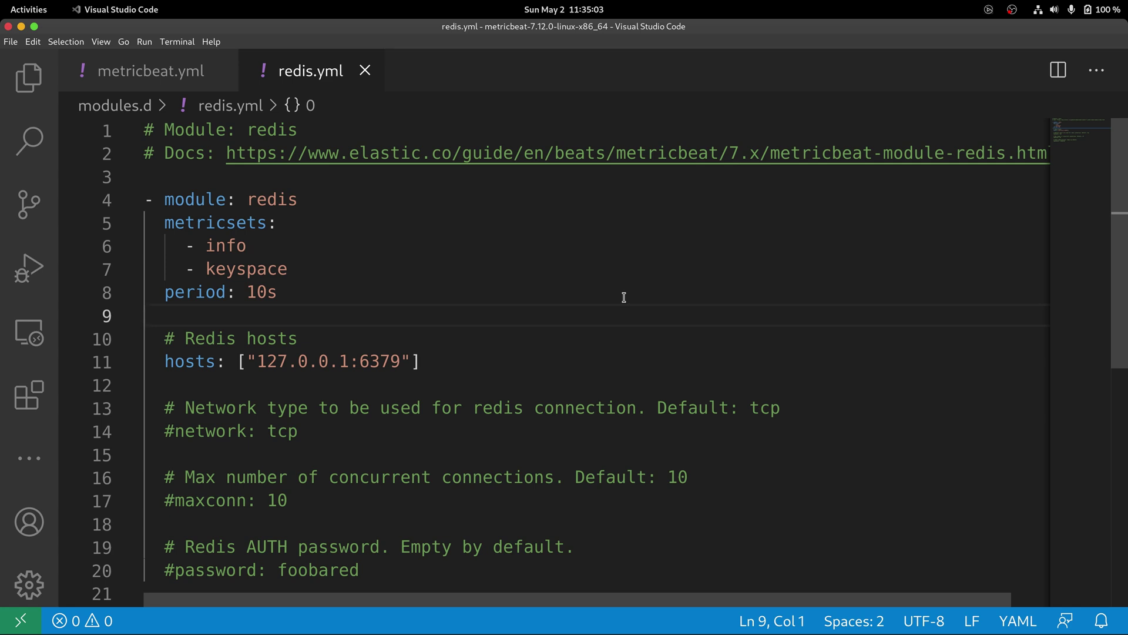
Add '- key' below keyspace in redis.yml, save, and begin an outdented line beneath it
{"action": "left_click", "coordinate": [372, 275]}
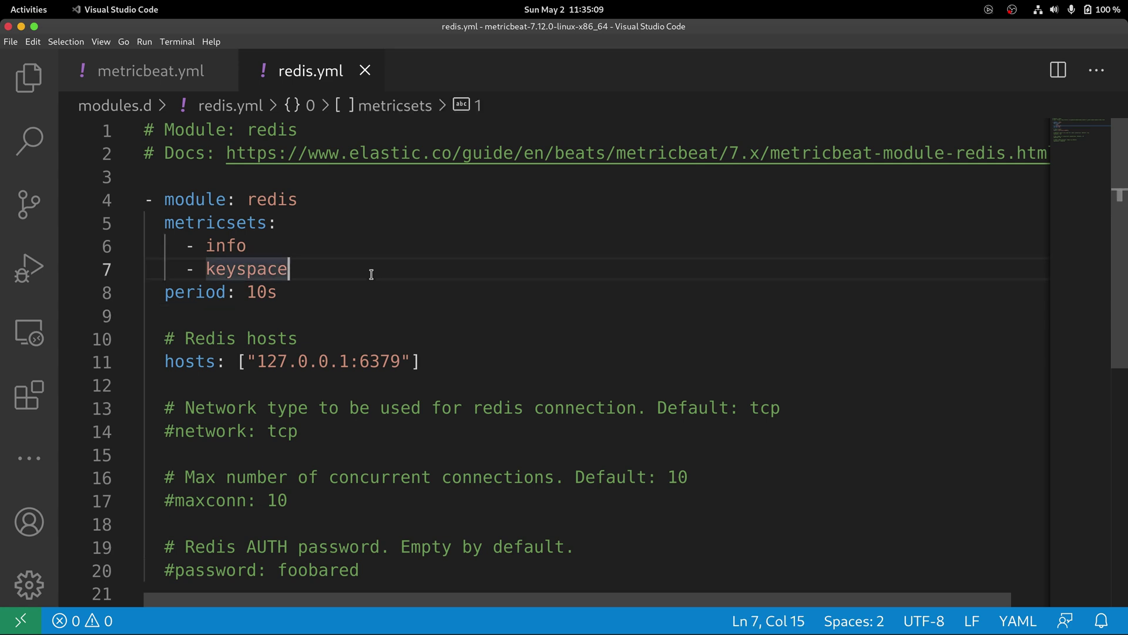
{"action": "key", "text": "Return"}
{"action": "type", "text": "- key"}
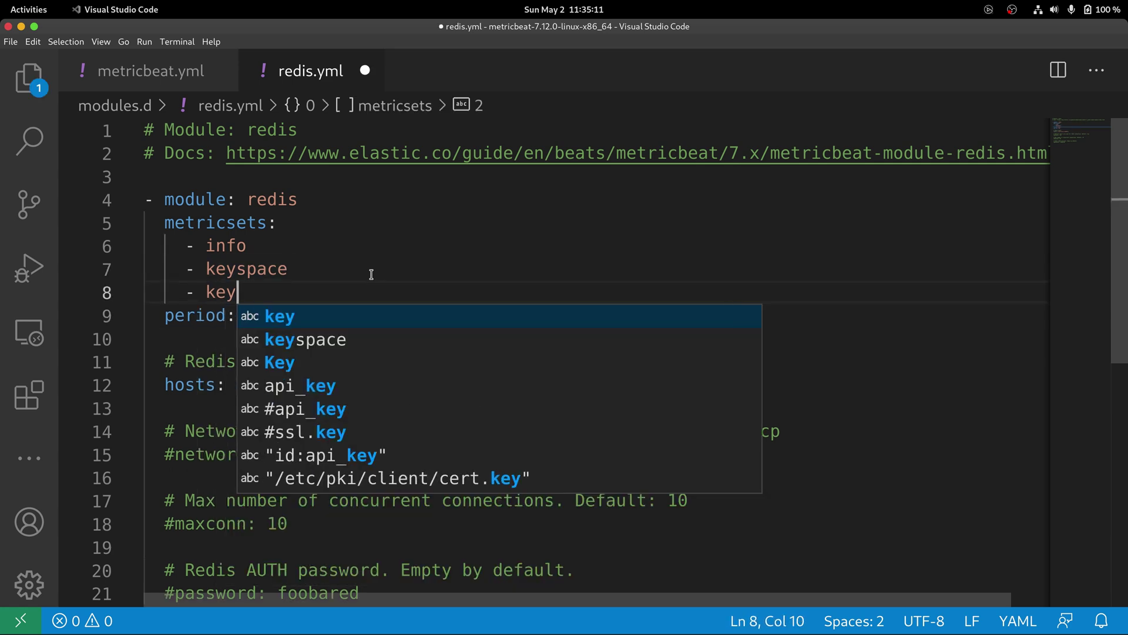
{"action": "key", "text": "ctrl+s"}
{"action": "key", "text": "Escape"}
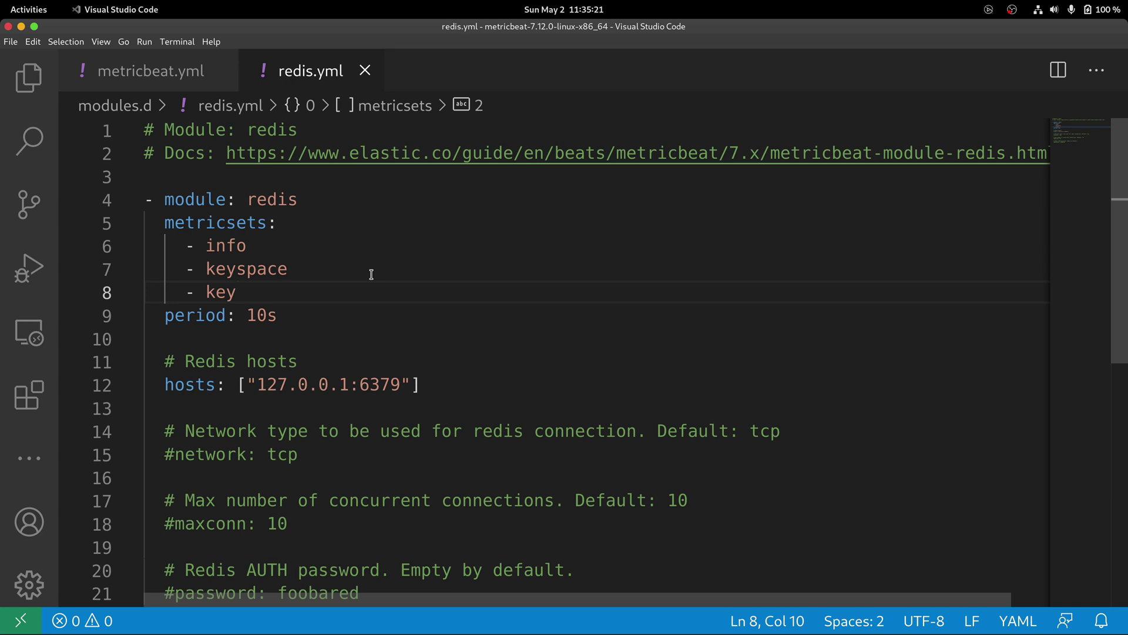
{"action": "key", "text": "Return"}
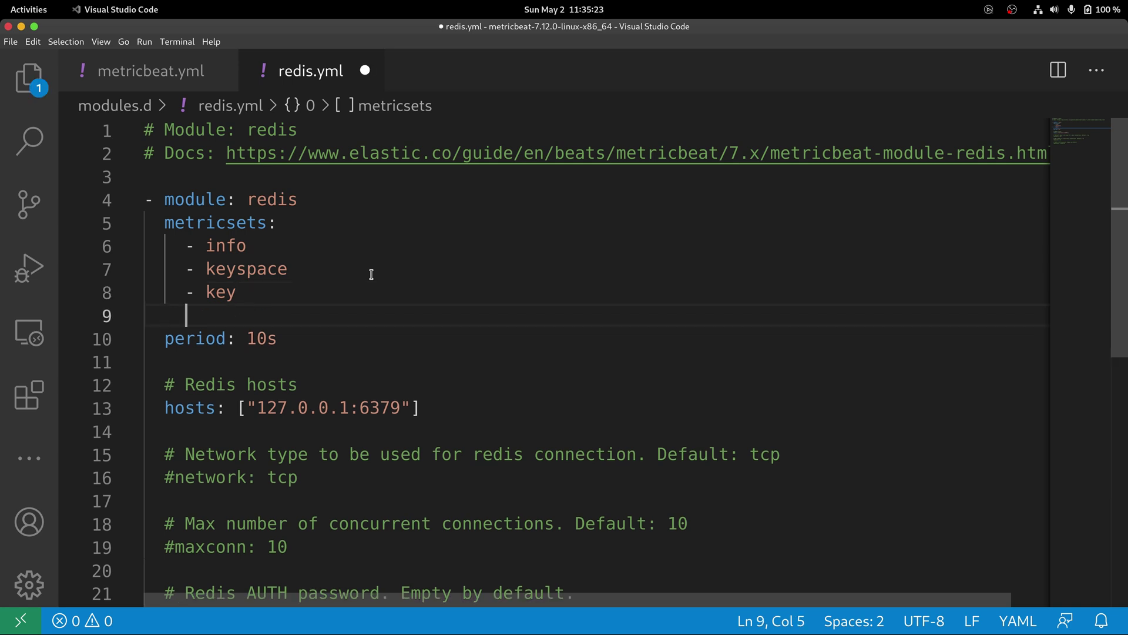
{"action": "key", "text": "BackSpace"}
Write key.patterns with pattern '*' and limit: 20, then save redis.yml
{"action": "type", "text": "key.patter"}
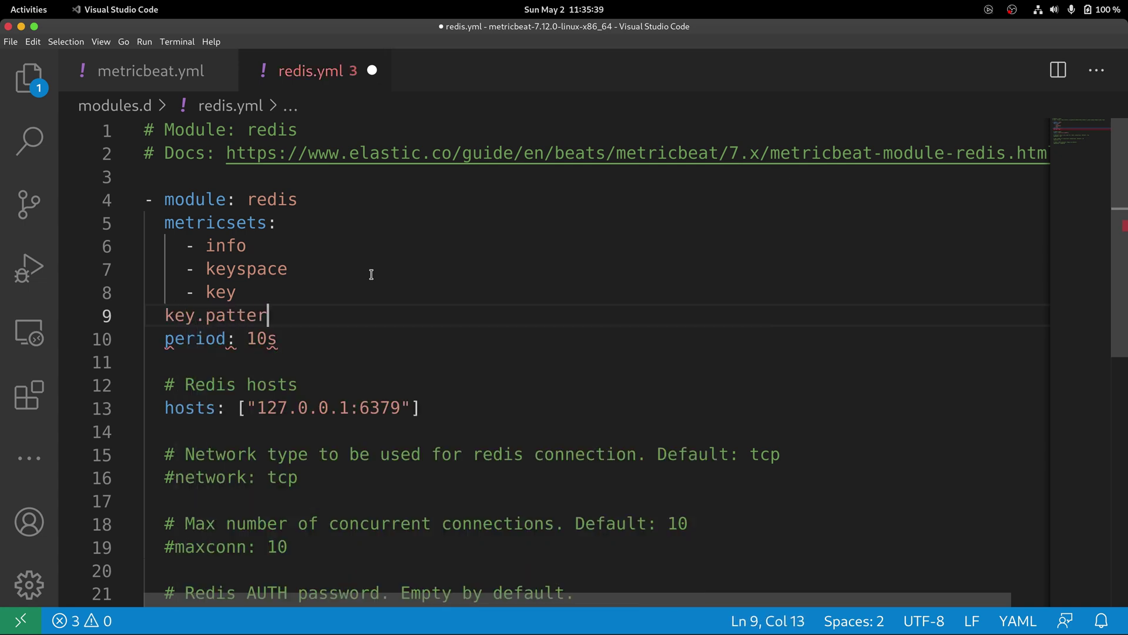
{"action": "type", "text": "ns:"}
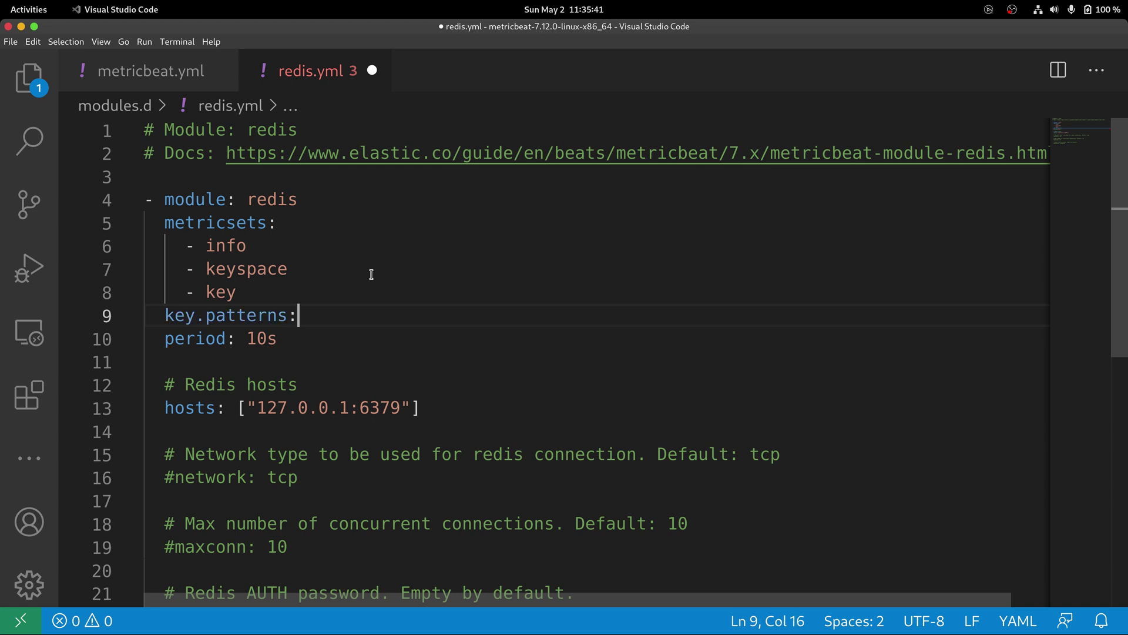
{"action": "key", "text": "Return"}
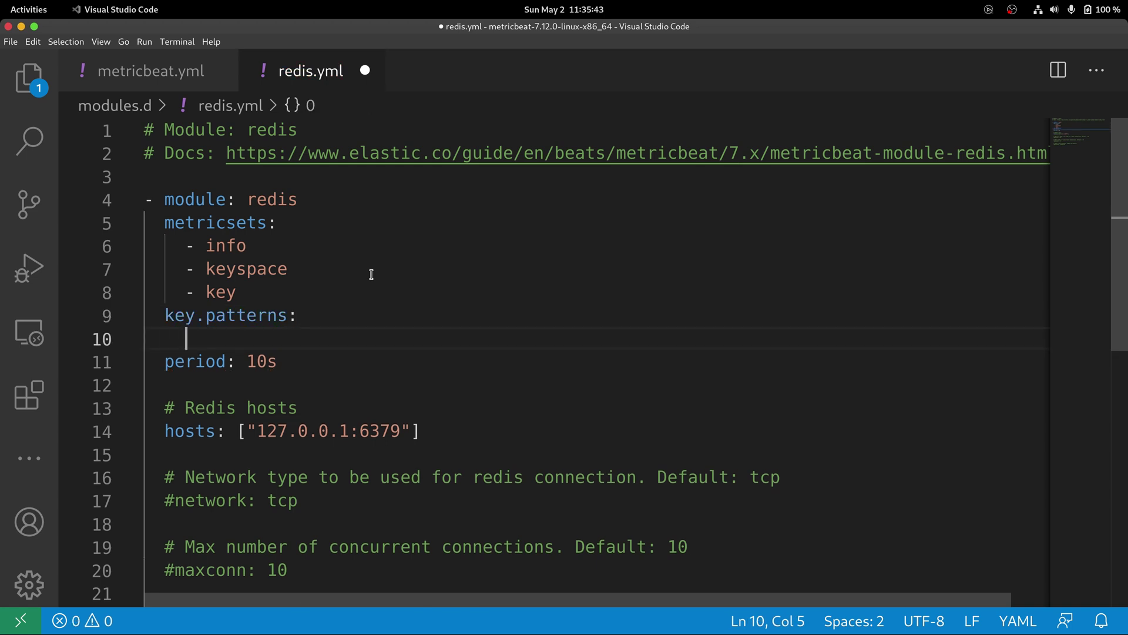
{"action": "type", "text": "-"}
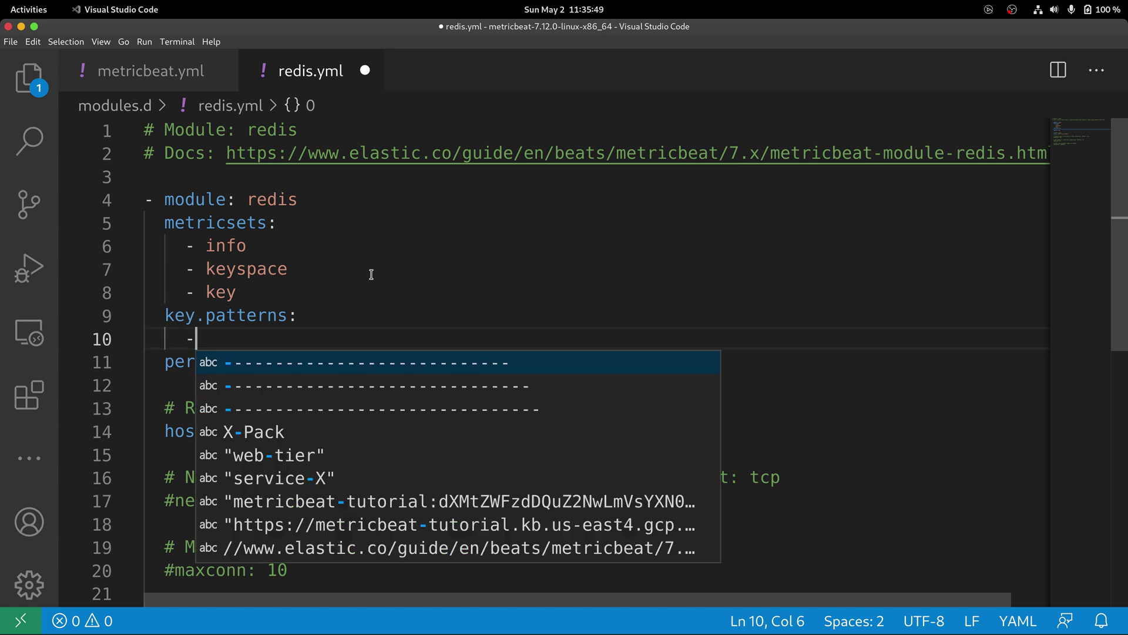
{"action": "type", "text": " pattern"}
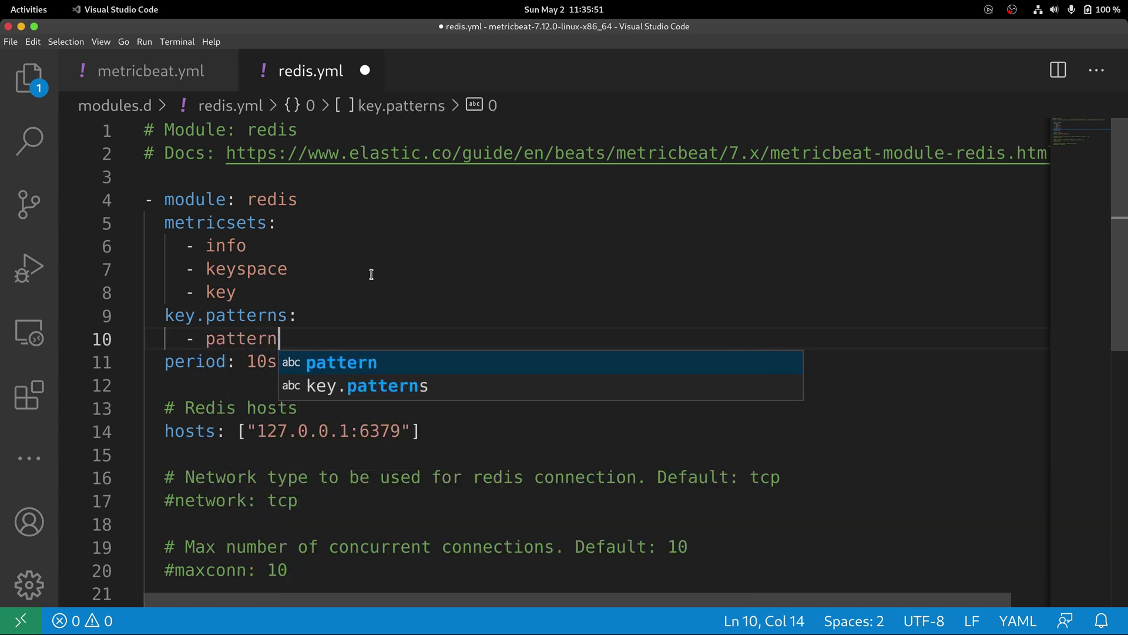
{"action": "type", "text": ": ''"}
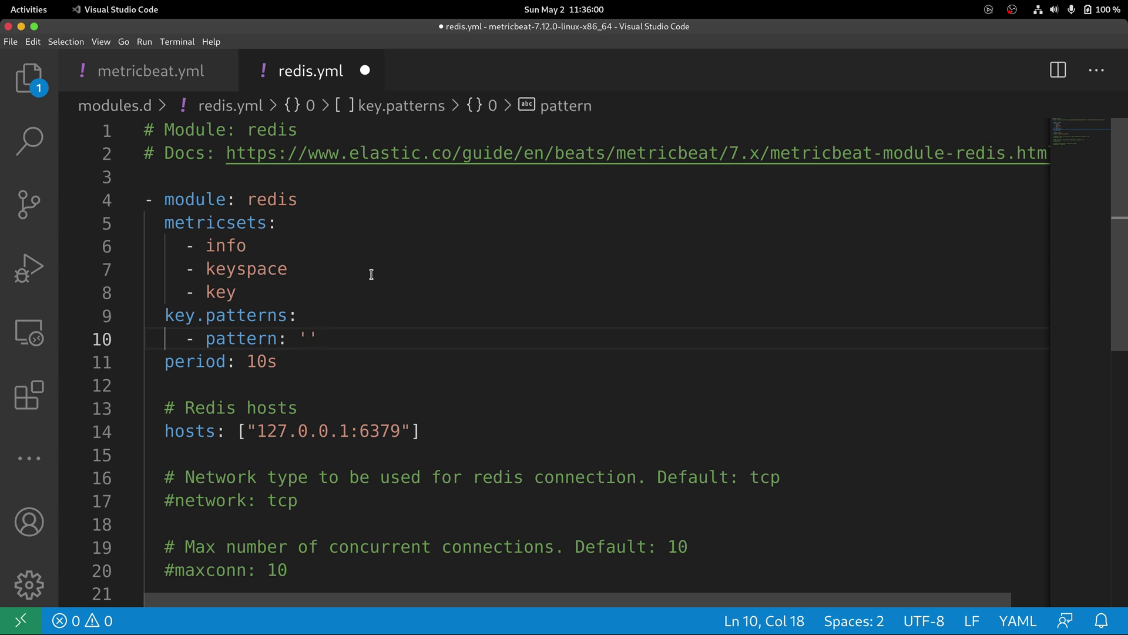
{"action": "key", "text": "Left"}
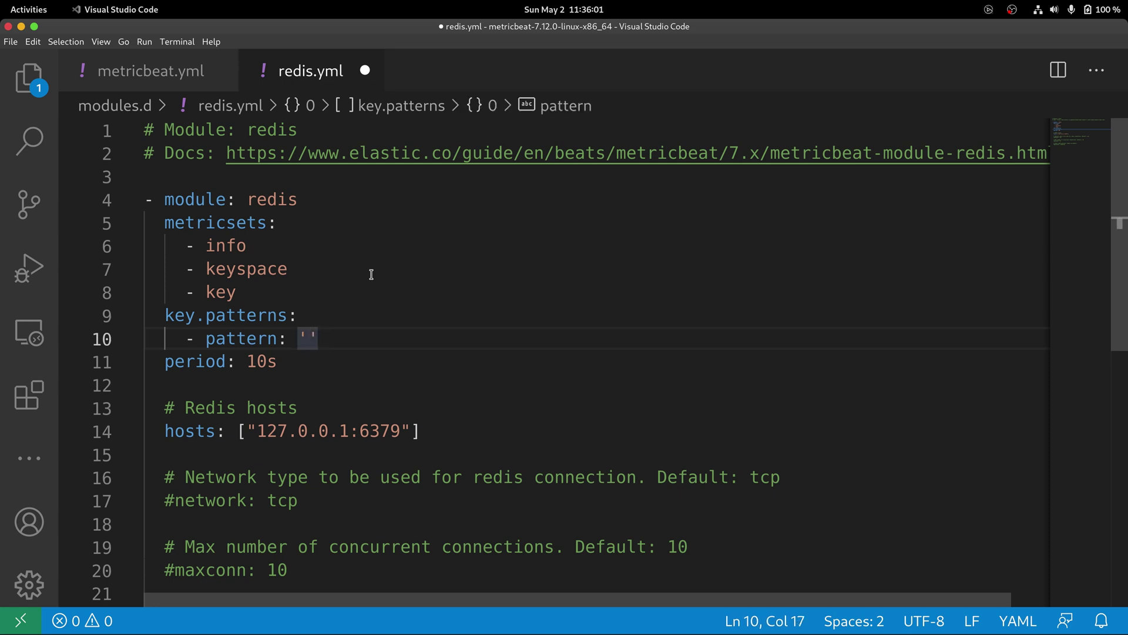
{"action": "type", "text": "*"}
{"action": "key", "text": "Right"}
{"action": "key", "text": "Return"}
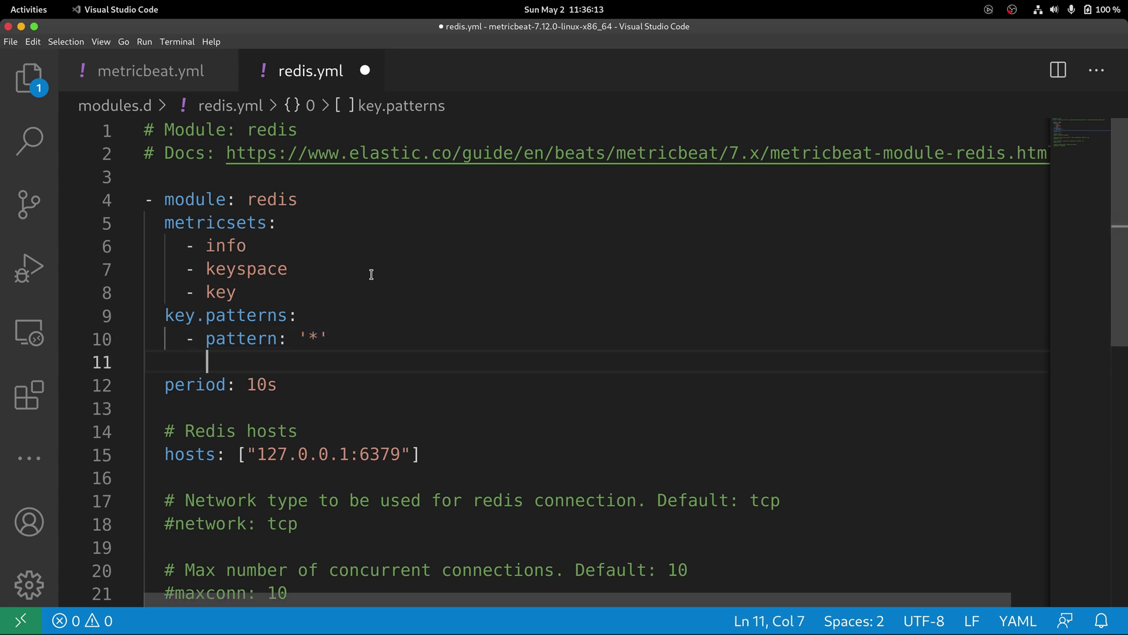
{"action": "type", "text": "limit"}
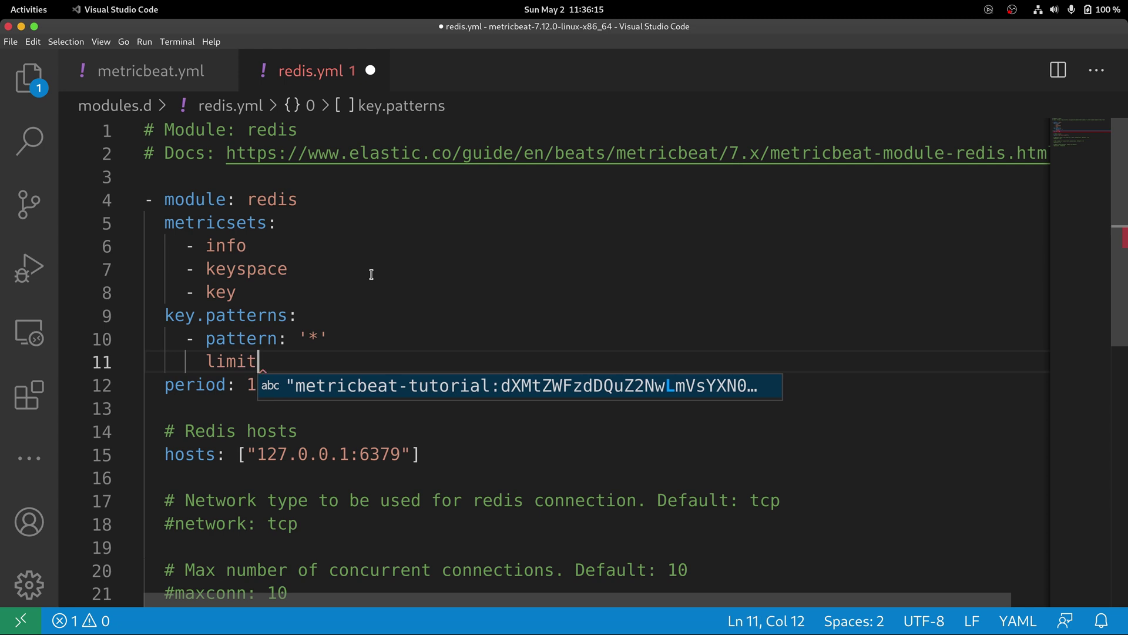
{"action": "type", "text": ": 20"}
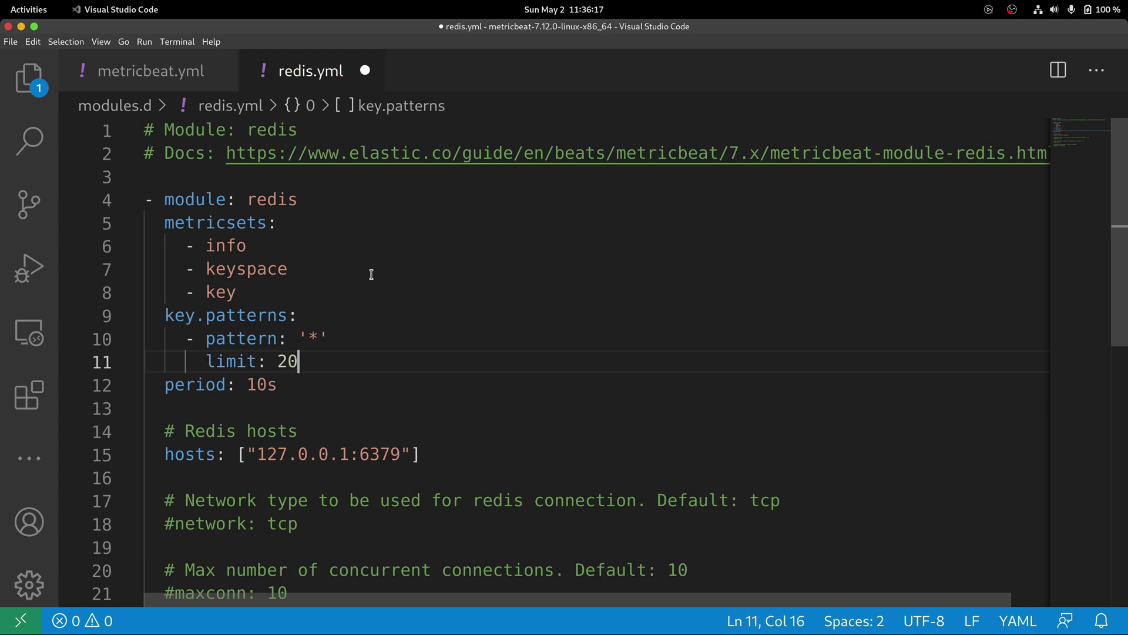
{"action": "key", "text": "ctrl+s"}
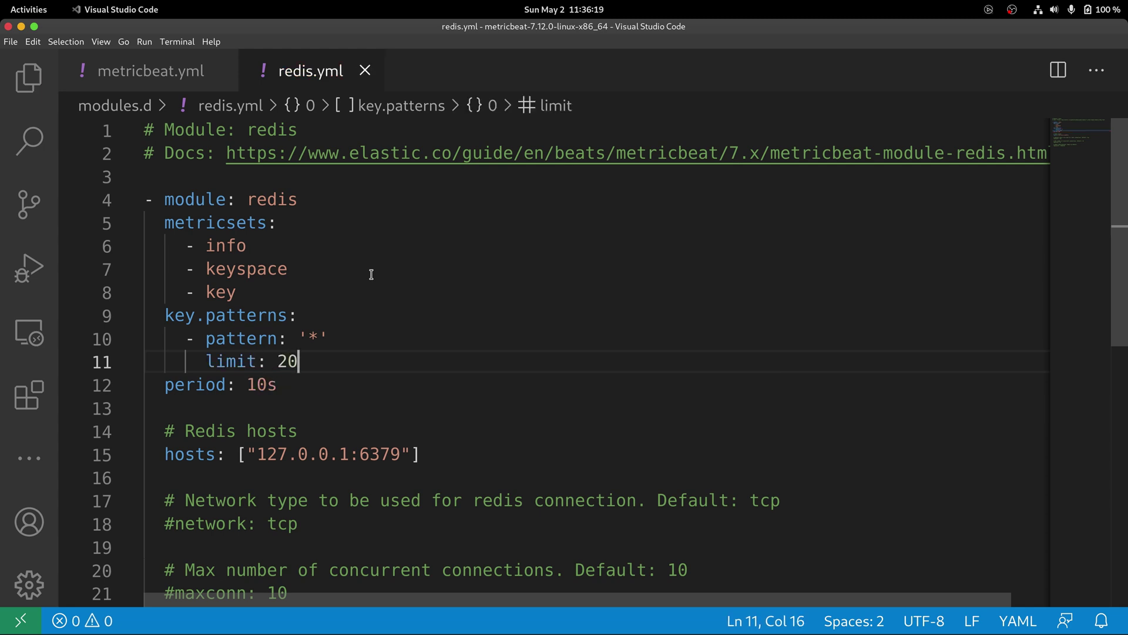
Check the indentation of the new key.patterns lines down to the period line
{"action": "key", "text": "Left"}
{"action": "key", "text": "Left"}
{"action": "key", "text": "Left"}
{"action": "key", "text": "Left"}
{"action": "key", "text": "Left"}
{"action": "key", "text": "Left"}
{"action": "key", "text": "Left"}
{"action": "key", "text": "Left"}
{"action": "key", "text": "Left"}
{"action": "key", "text": "Left"}
{"action": "key", "text": "Left"}
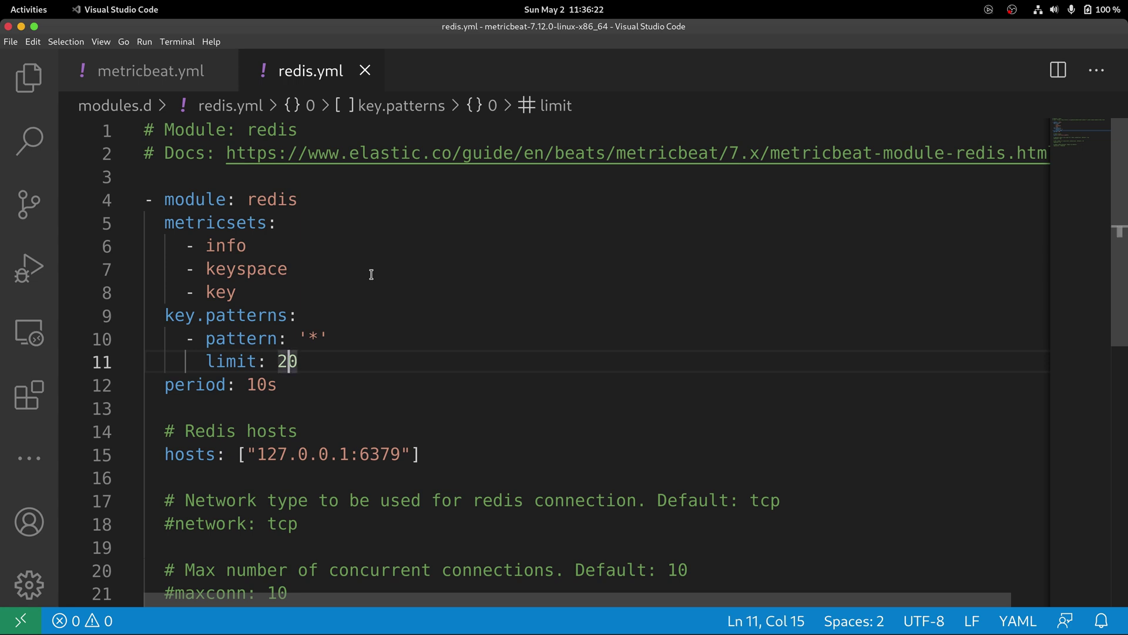
{"action": "key", "text": "Right"}
{"action": "key", "text": "Right"}
{"action": "key", "text": "Up"}
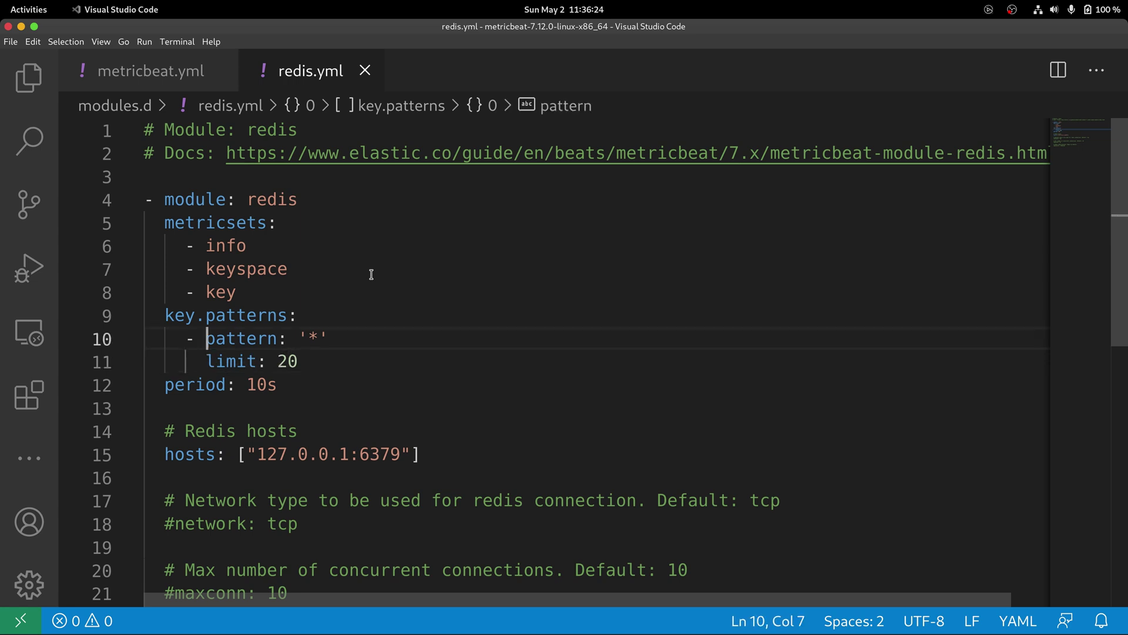
{"action": "key", "text": "Down"}
{"action": "key", "text": "Down"}
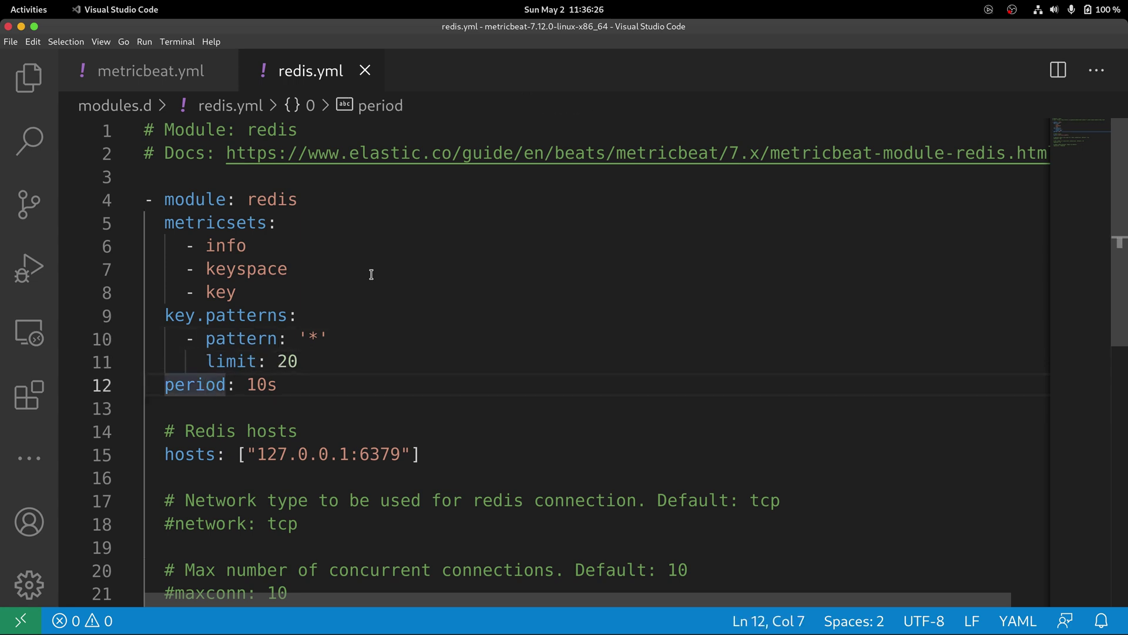
{"action": "key", "text": "End"}
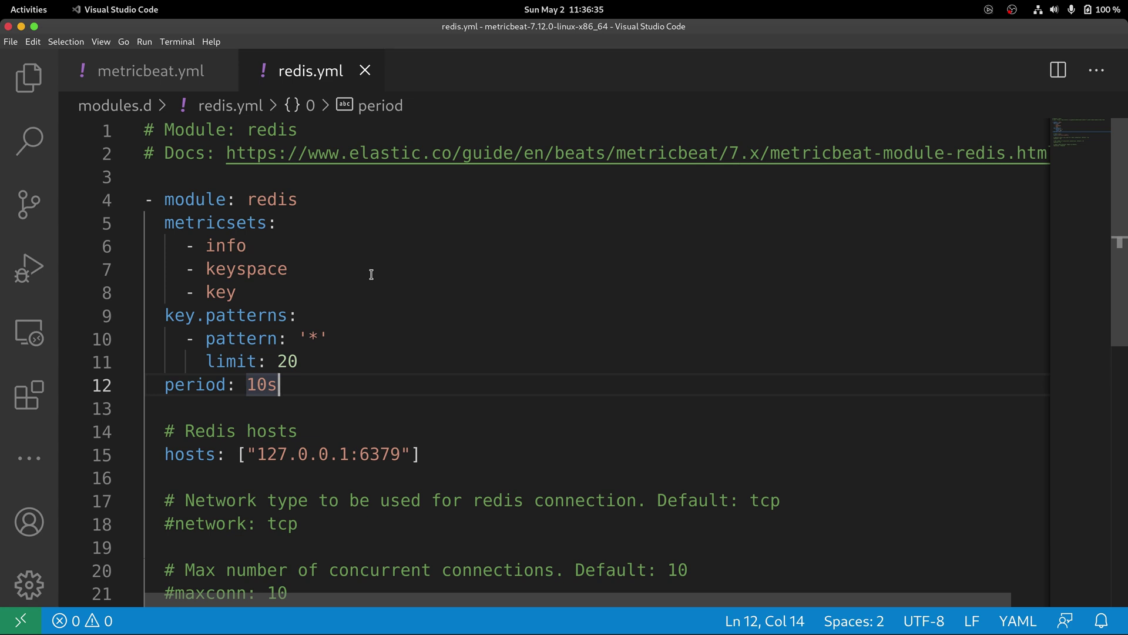
Restart Metricbeat by running ./metricbeat -e in a new terminal
{"action": "left_click", "coordinate": [180, 42]}
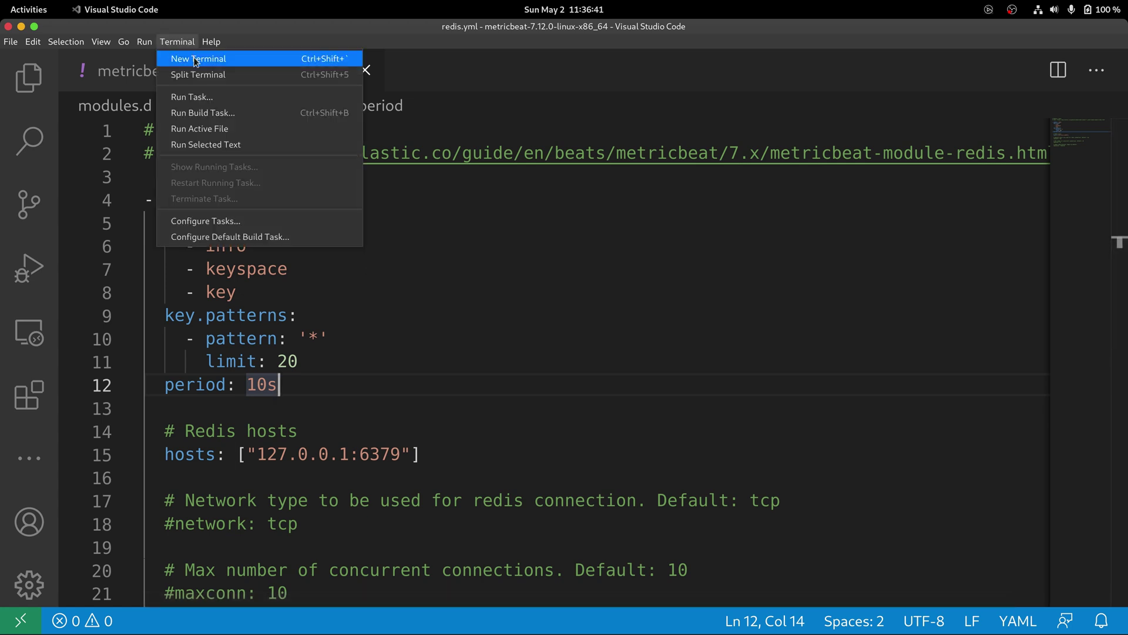
{"action": "left_click", "coordinate": [197, 63]}
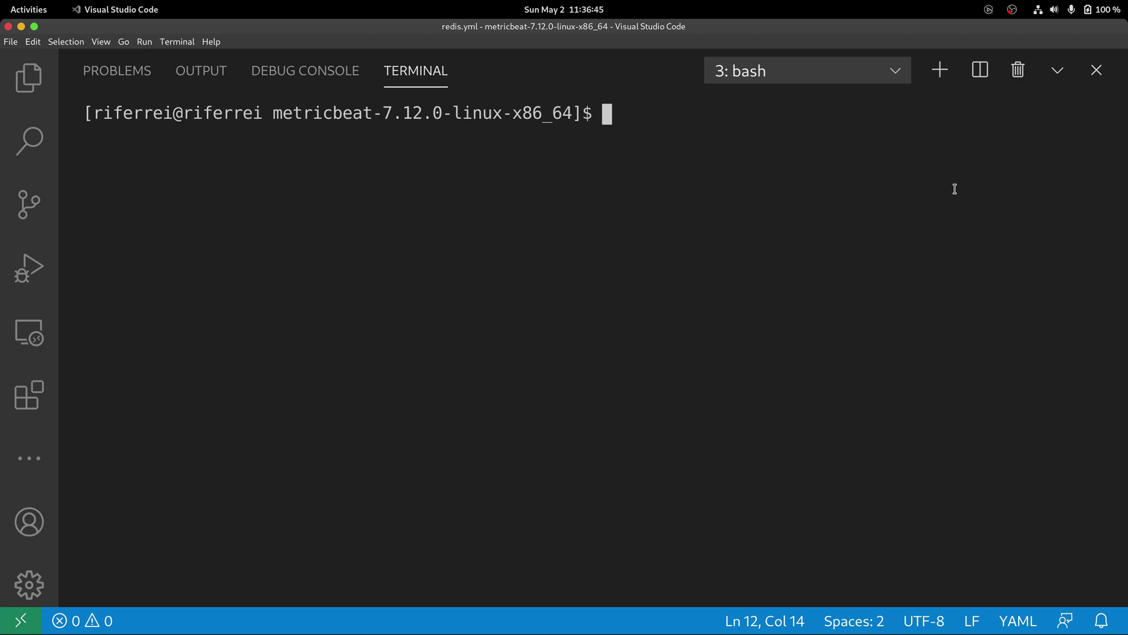
{"action": "type", "text": "./metricbeat "}
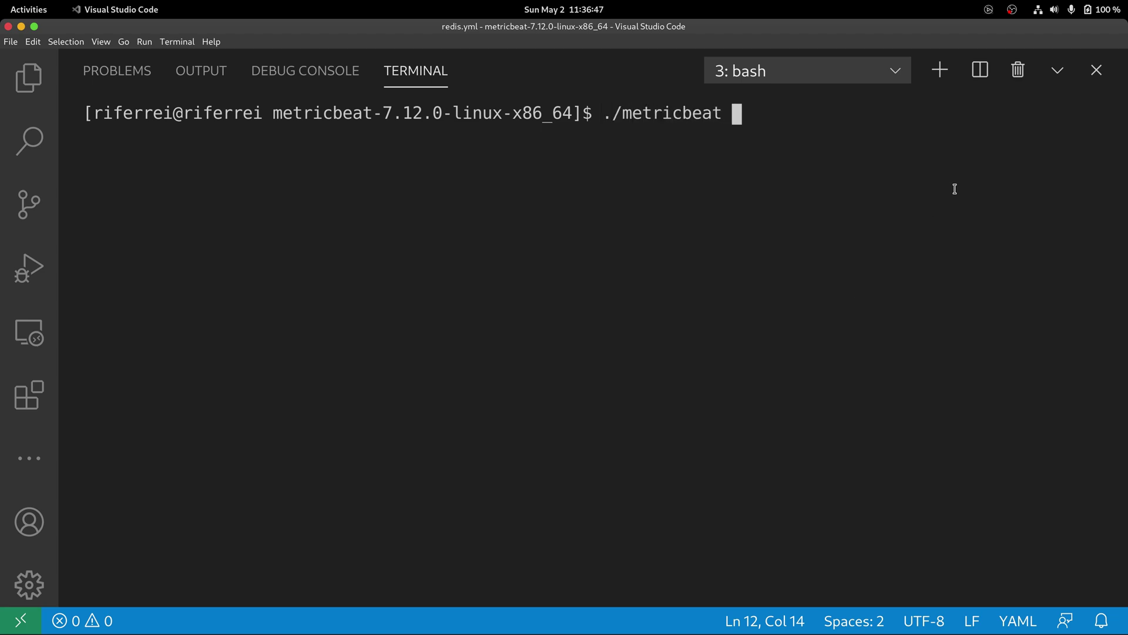
{"action": "type", "text": "-e"}
{"action": "key", "text": "Return"}
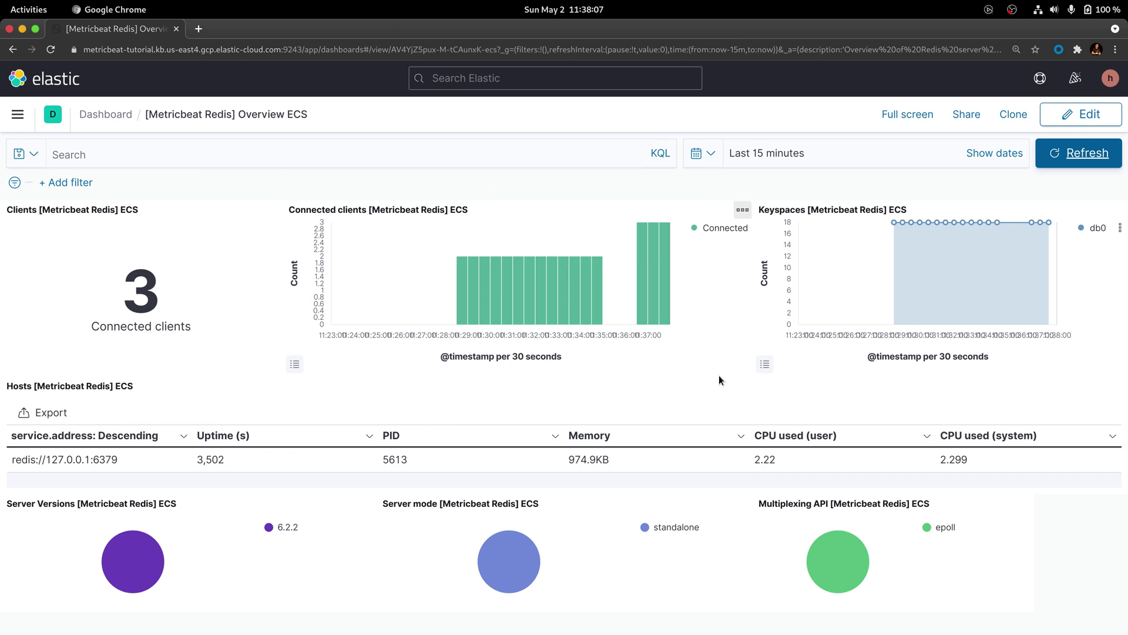
Search the dashboard list for 'Redis' and open [Metricbeat Redis] Keys ECS
{"action": "left_click", "coordinate": [109, 116]}
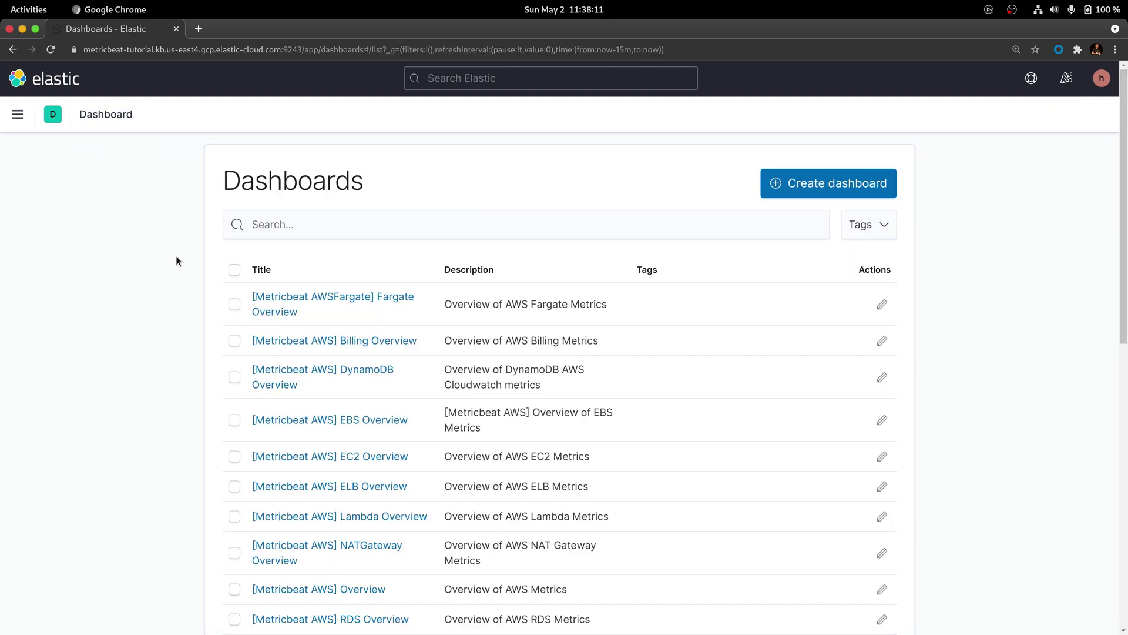
{"action": "left_click", "coordinate": [279, 228]}
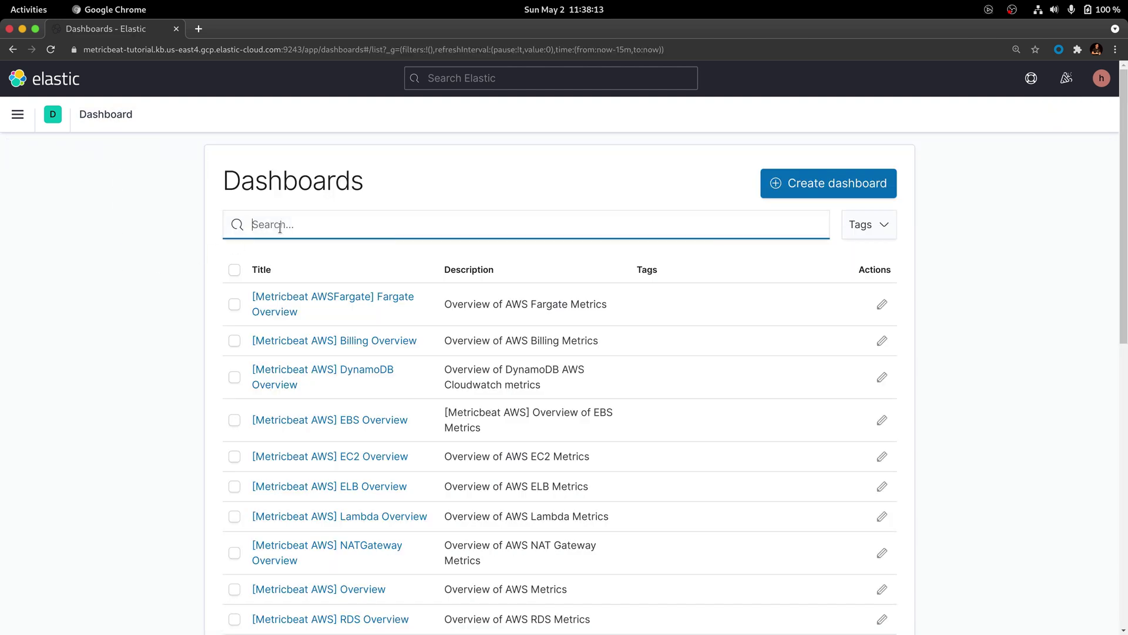
{"action": "type", "text": "Redis"}
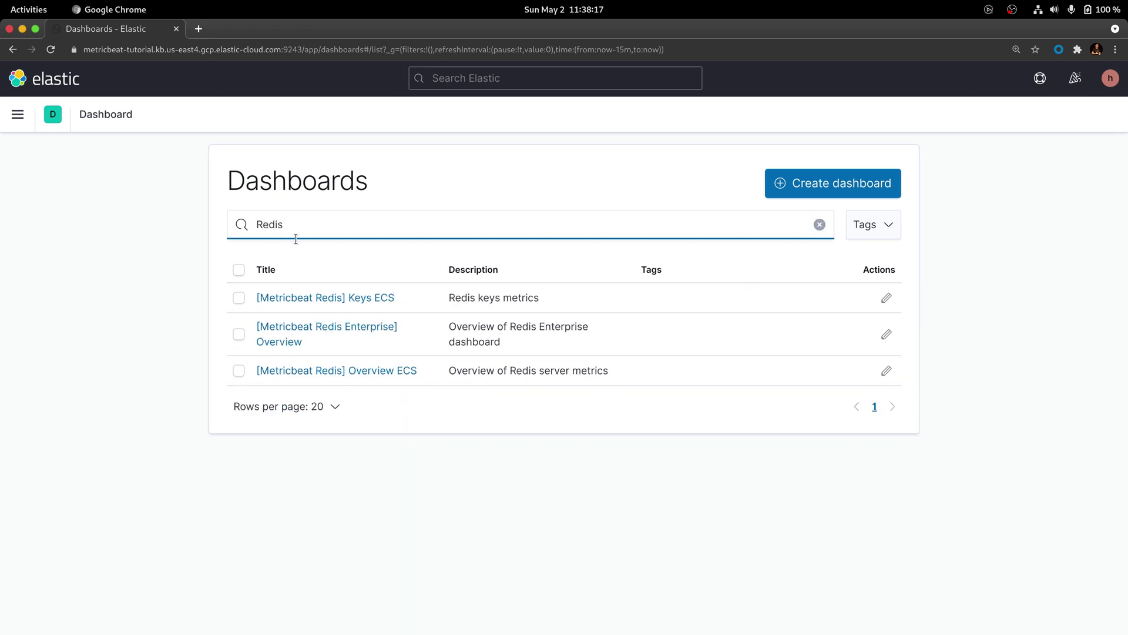
{"action": "left_click", "coordinate": [357, 298]}
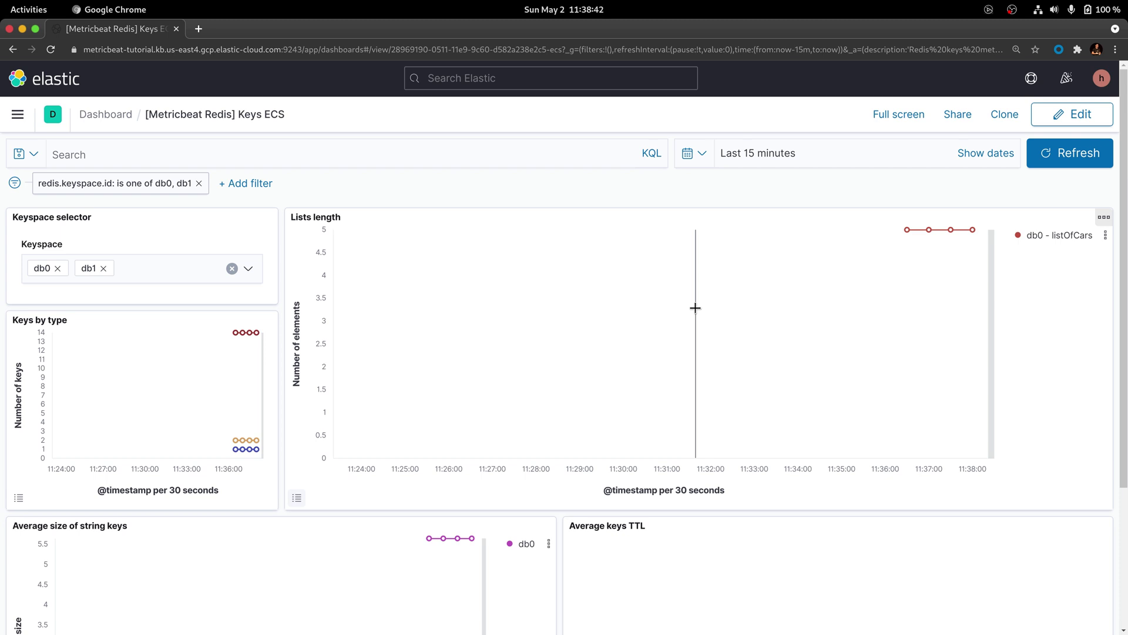
Scroll down through the Redis Keys dashboard charts and back to the top
{"action": "scroll", "coordinate": [696, 308], "scroll_direction": "down", "scroll_amount": 4}
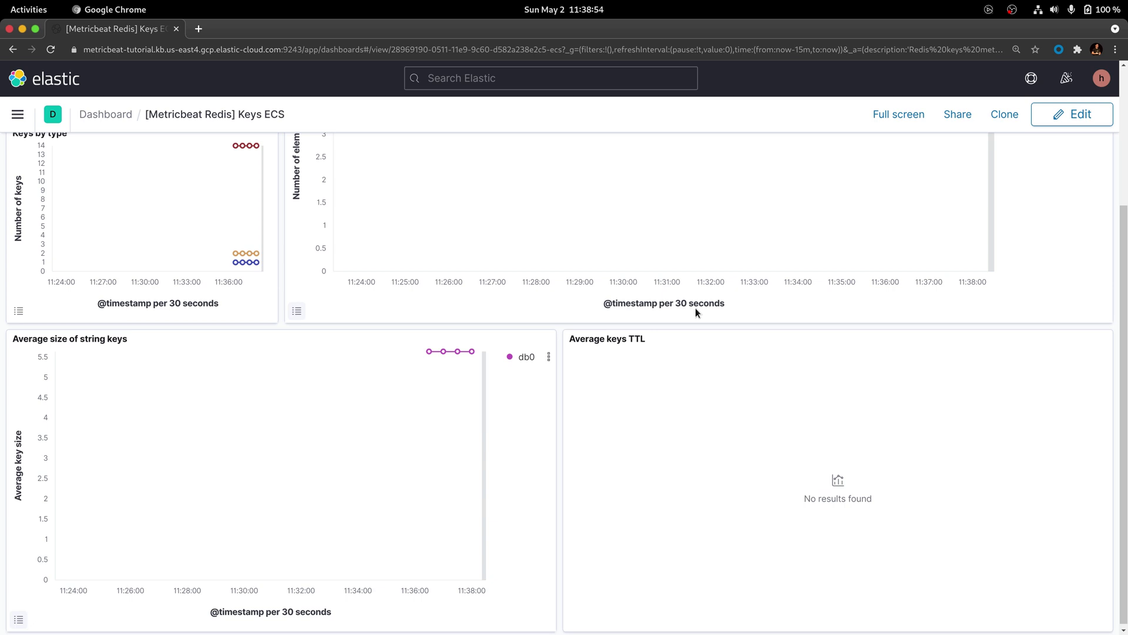
{"action": "scroll", "coordinate": [696, 308], "scroll_direction": "up", "scroll_amount": 3}
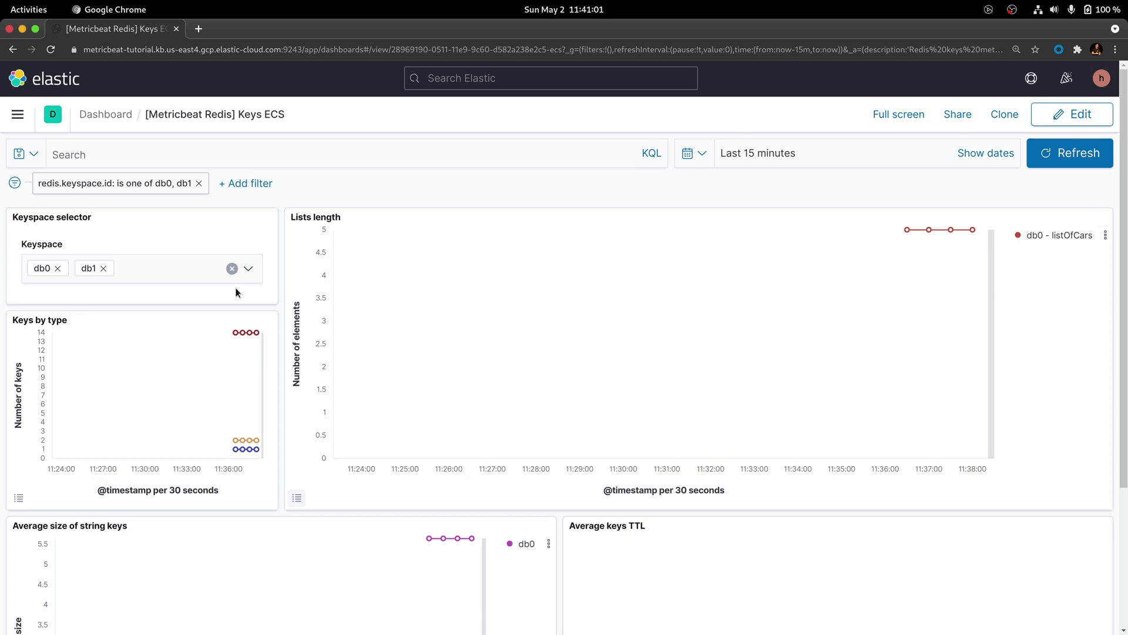
In Discover, add and apply the filter metricset.name is info
{"action": "left_click", "coordinate": [17, 115]}
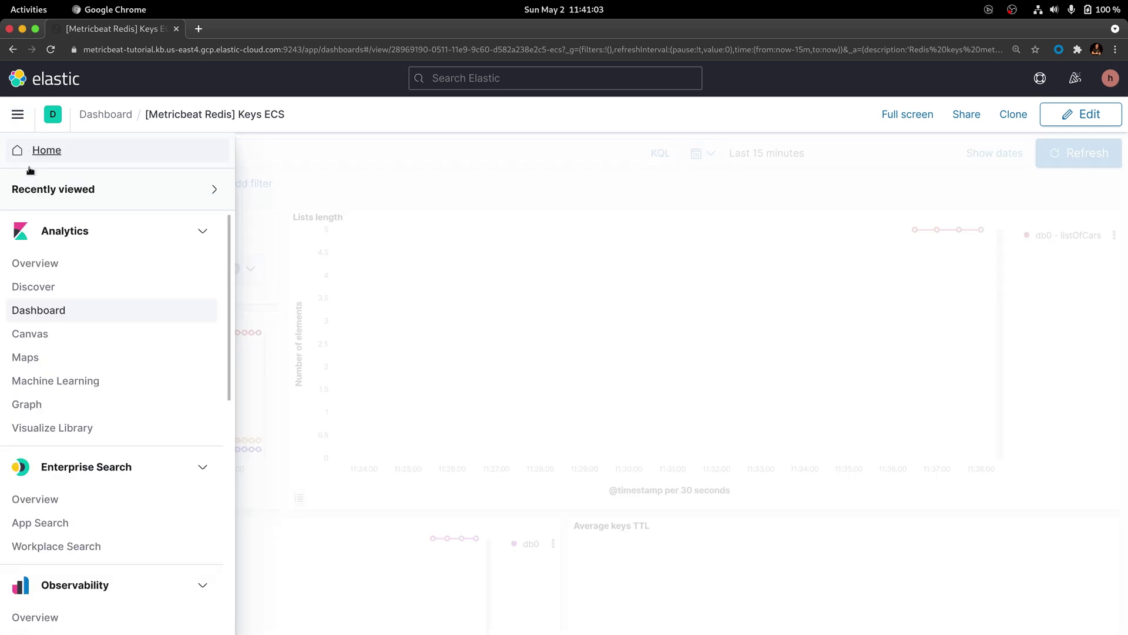
{"action": "left_click", "coordinate": [42, 289]}
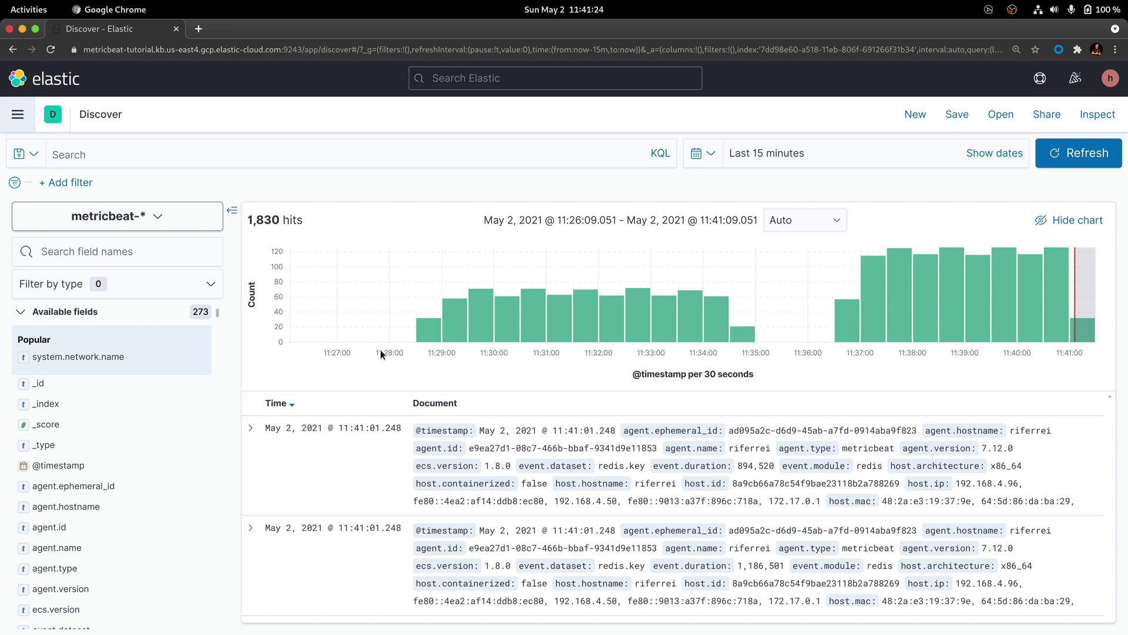
{"action": "left_click", "coordinate": [78, 183]}
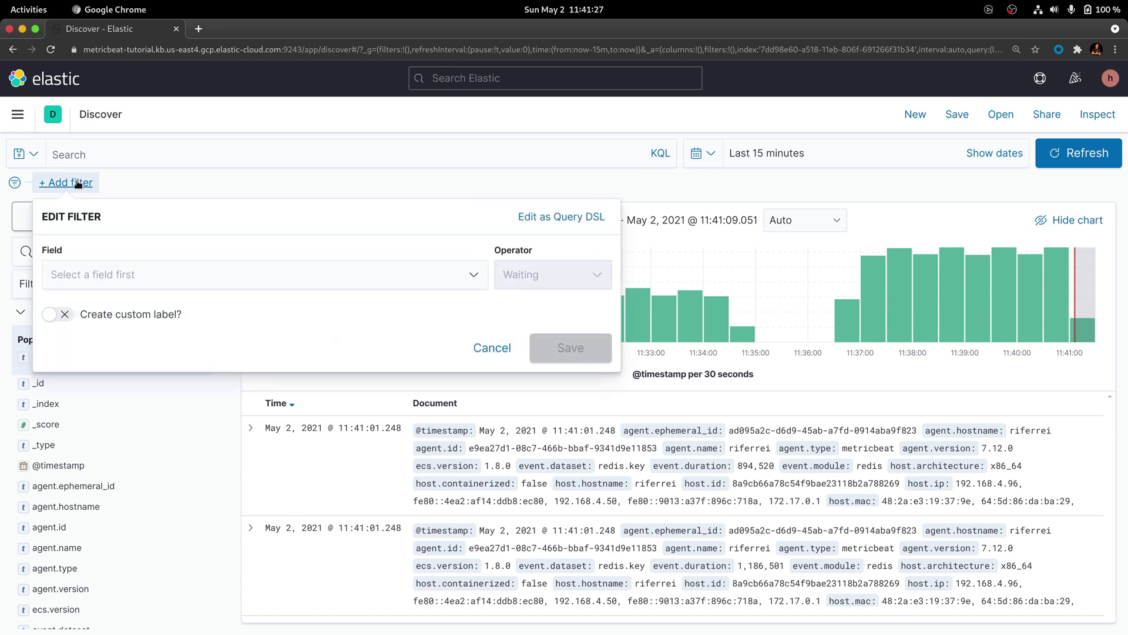
{"action": "left_click", "coordinate": [476, 276]}
{"action": "type", "text": "metric"}
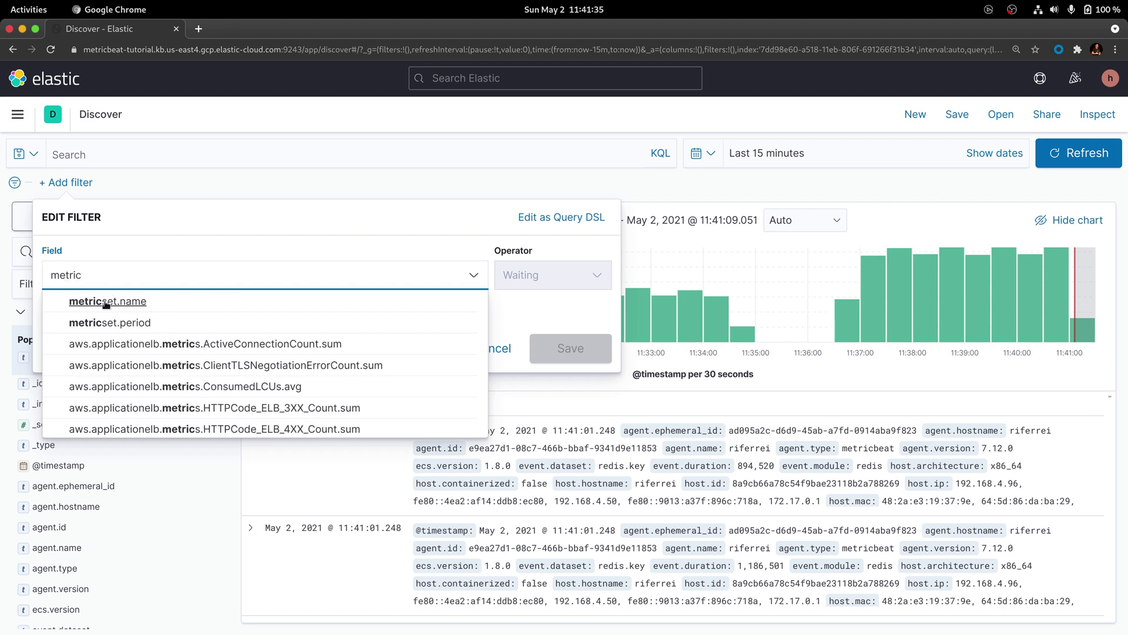
{"action": "left_click", "coordinate": [106, 302]}
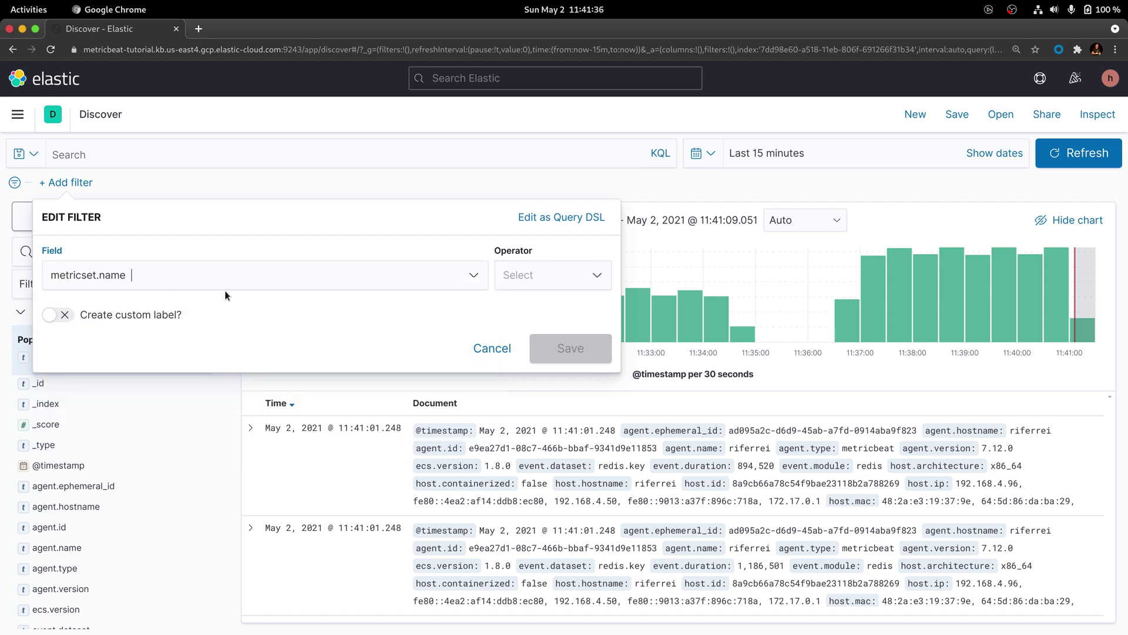
{"action": "left_click", "coordinate": [592, 278]}
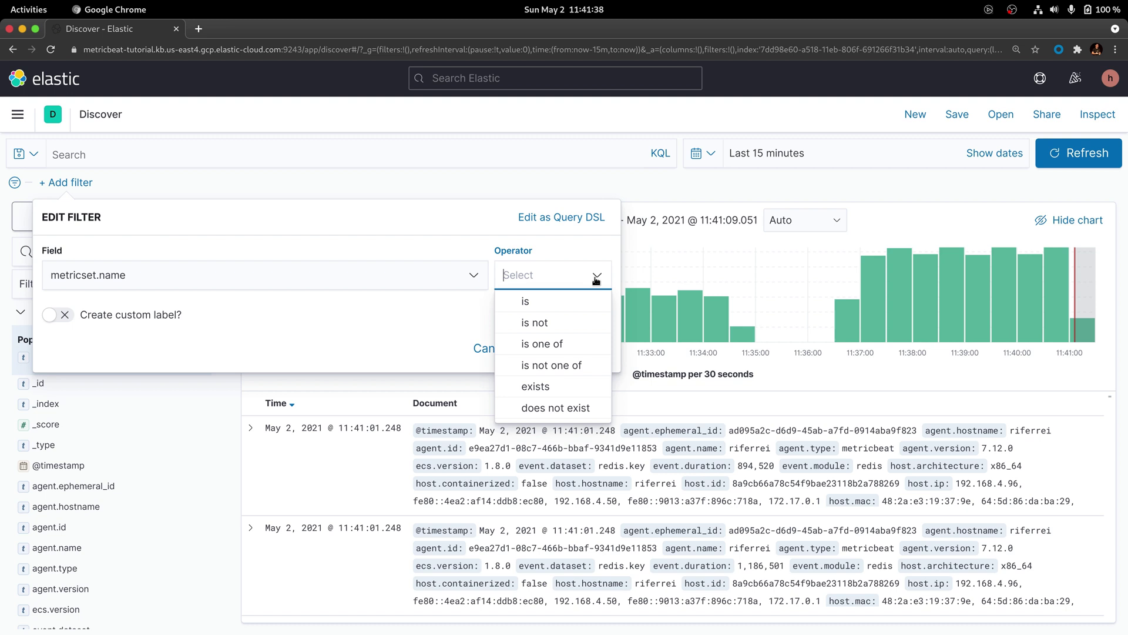
{"action": "left_click", "coordinate": [523, 302]}
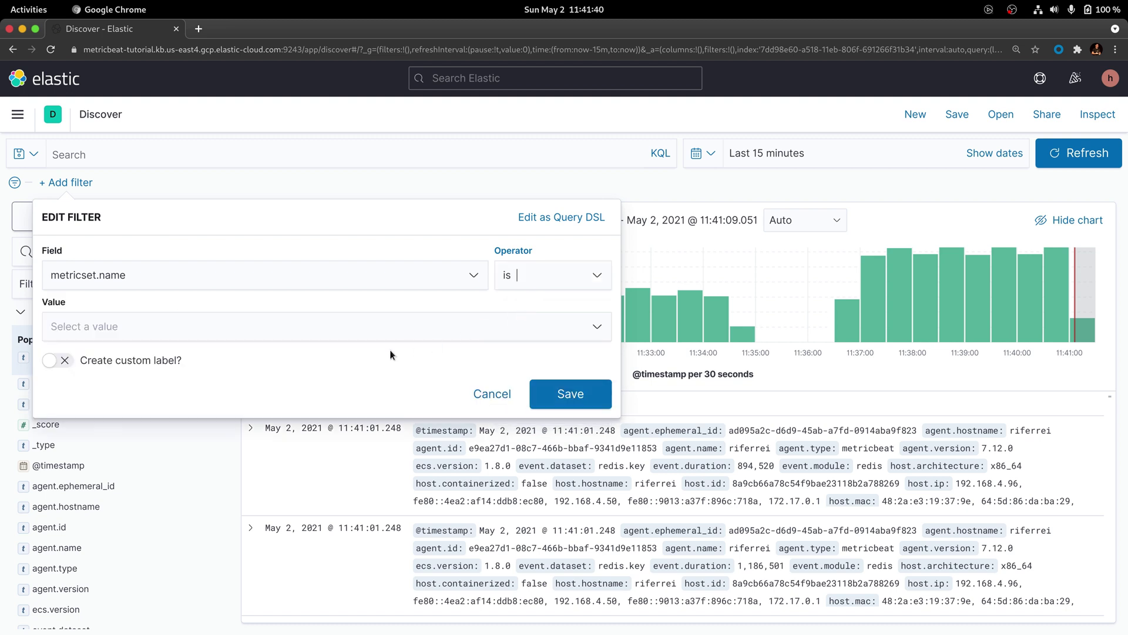
{"action": "left_click", "coordinate": [592, 332]}
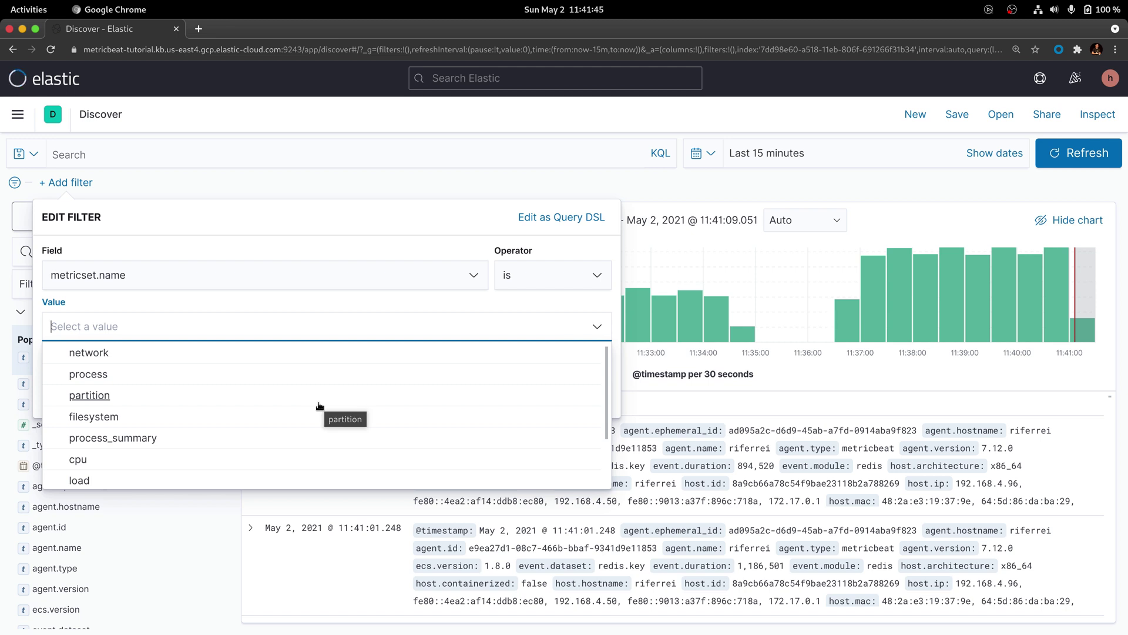
{"action": "type", "text": "info"}
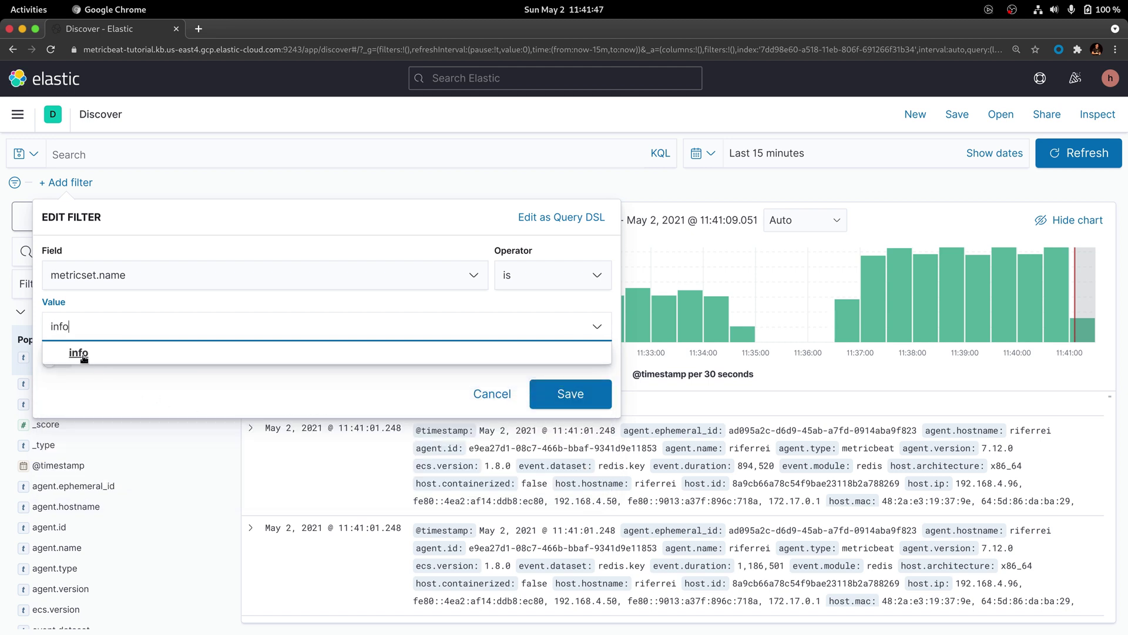
{"action": "left_click", "coordinate": [81, 356]}
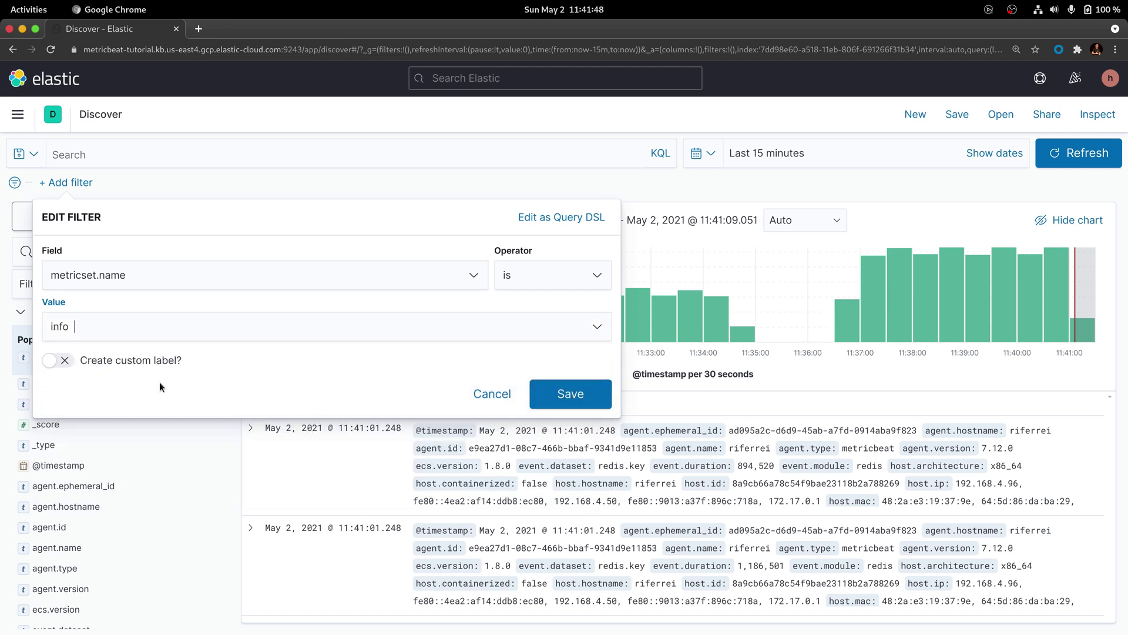
{"action": "left_click", "coordinate": [566, 397]}
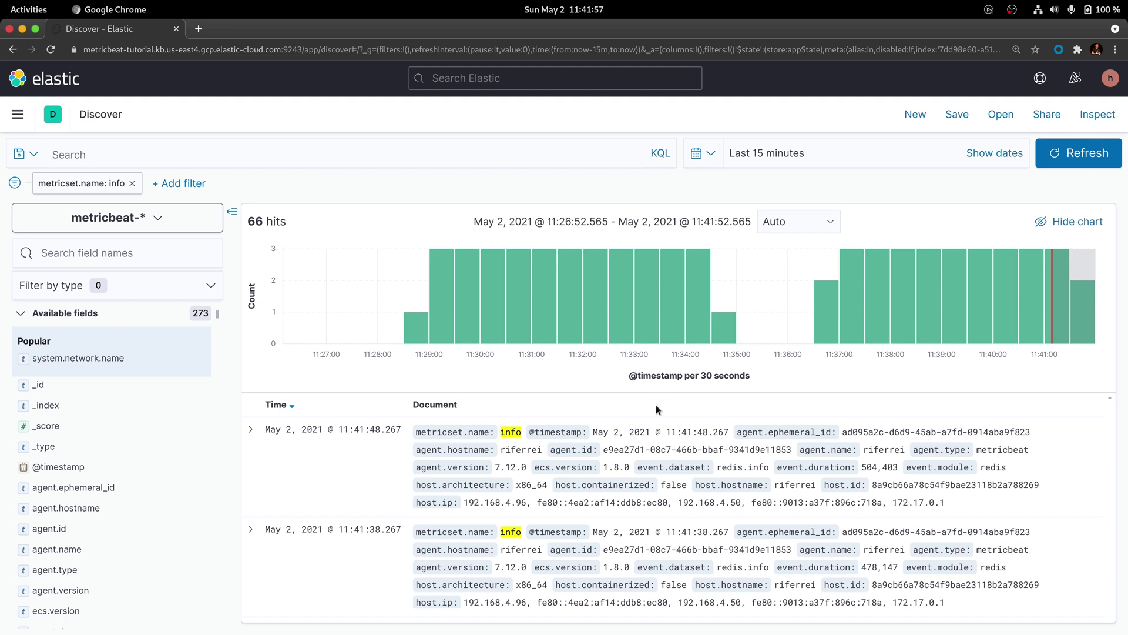
Expand the newest info document's details in the results
{"action": "left_click", "coordinate": [250, 433]}
{"action": "scroll", "coordinate": [383, 492], "scroll_direction": "down", "scroll_amount": 3}
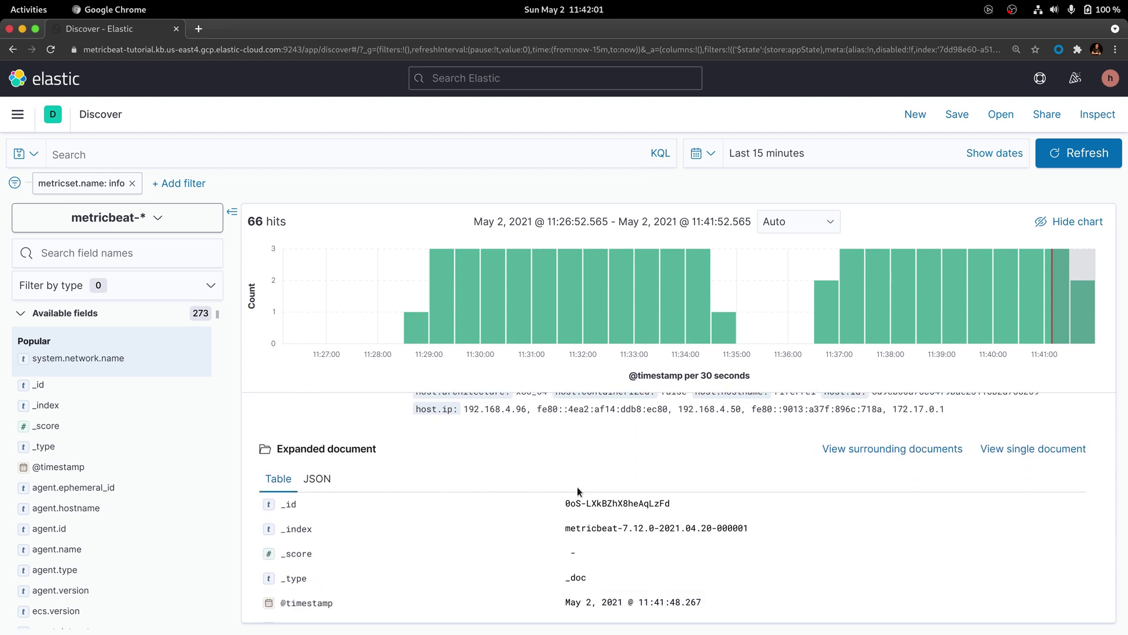
{"action": "scroll", "coordinate": [578, 487], "scroll_direction": "up", "scroll_amount": 1}
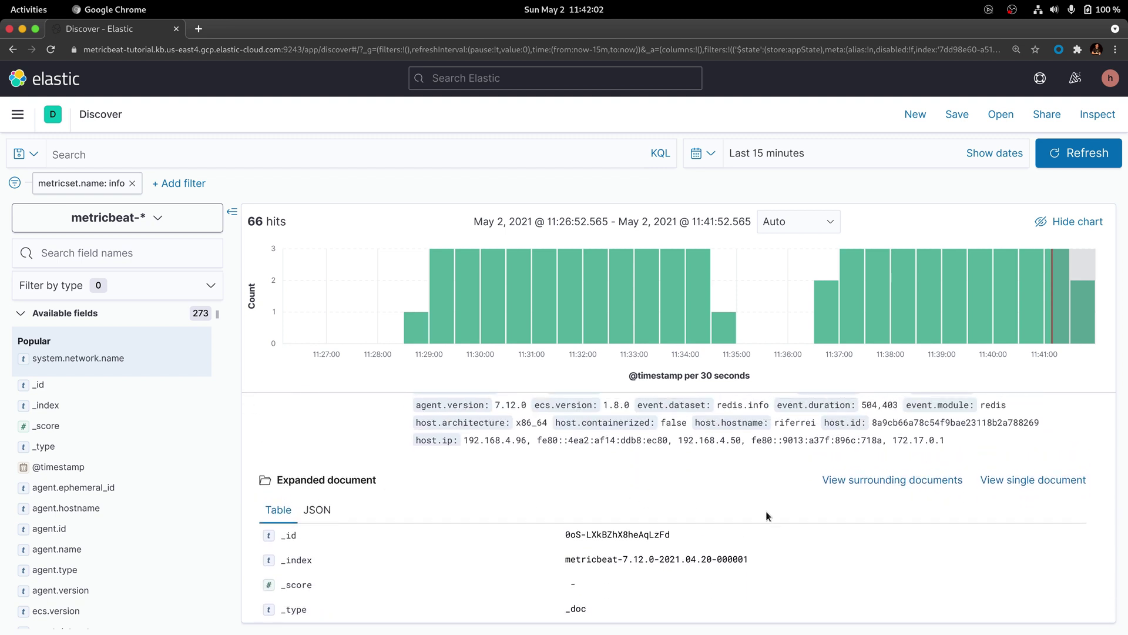
View the info document alone and scroll through redis.info fields like clients.connected and memory.used.rss
{"action": "left_click", "coordinate": [1004, 481]}
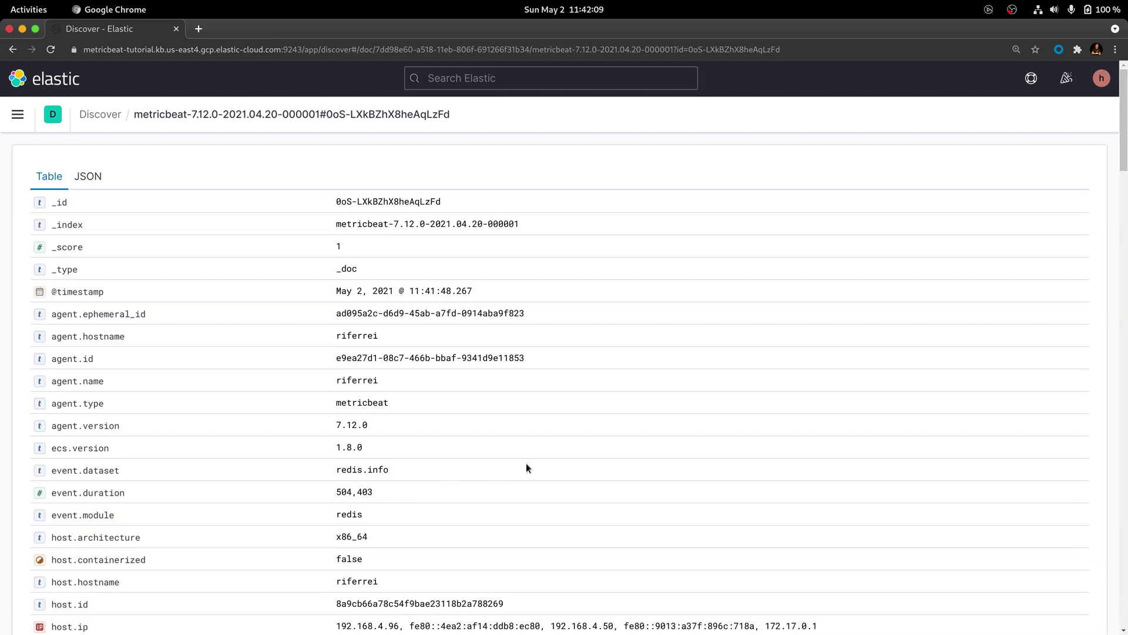
{"action": "scroll", "coordinate": [526, 465], "scroll_direction": "down", "scroll_amount": 3}
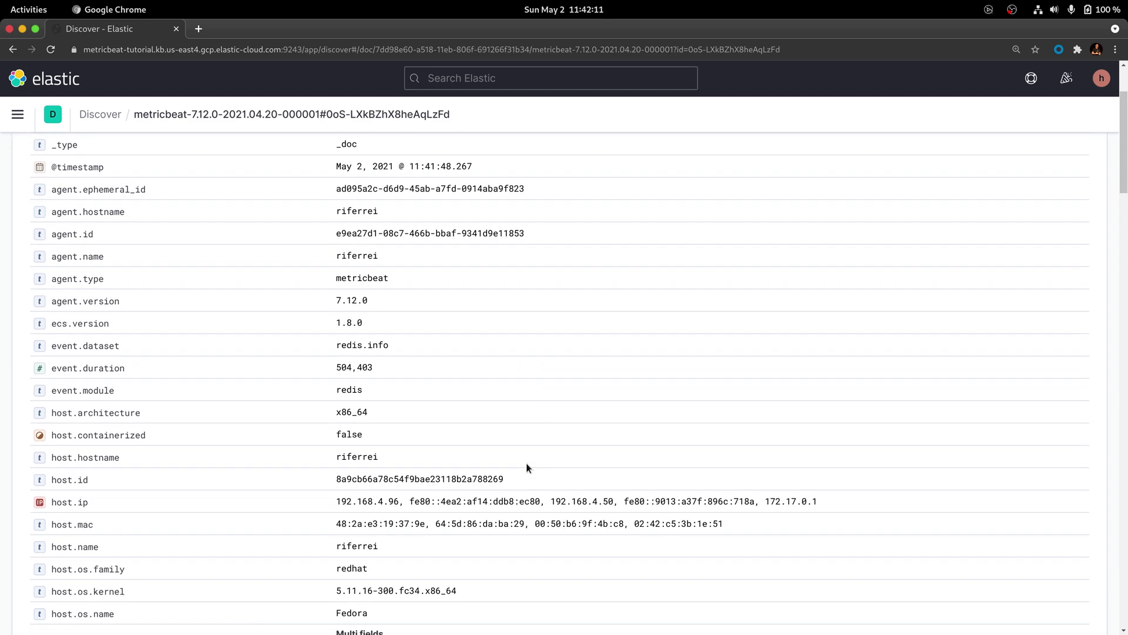
{"action": "scroll", "coordinate": [527, 468], "scroll_direction": "down", "scroll_amount": 7}
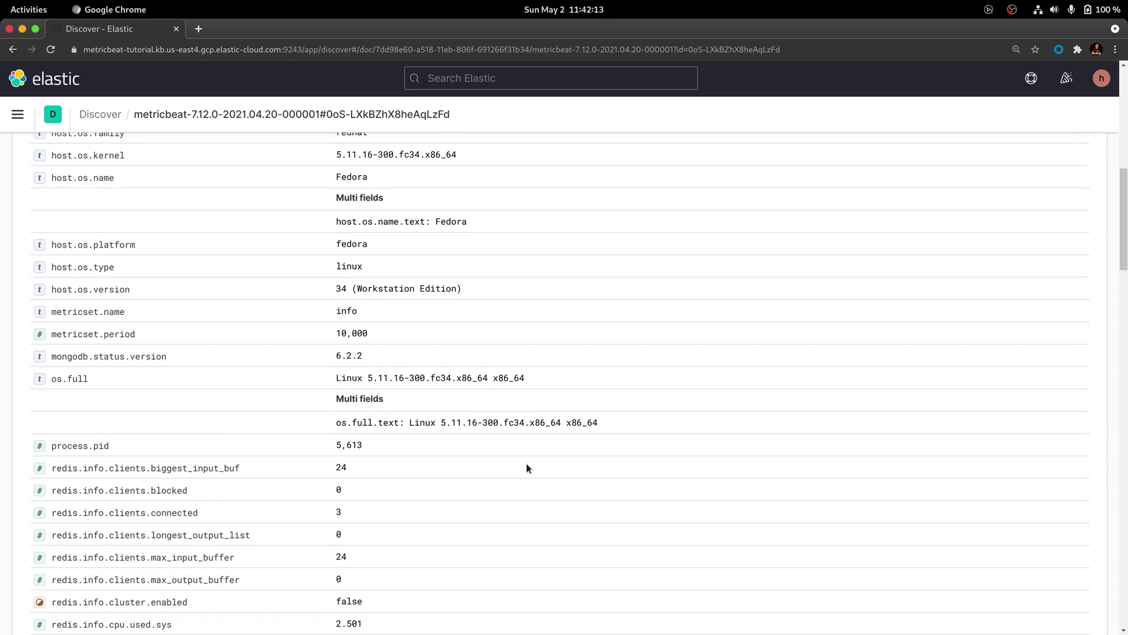
{"action": "scroll", "coordinate": [526, 463], "scroll_direction": "down", "scroll_amount": 4}
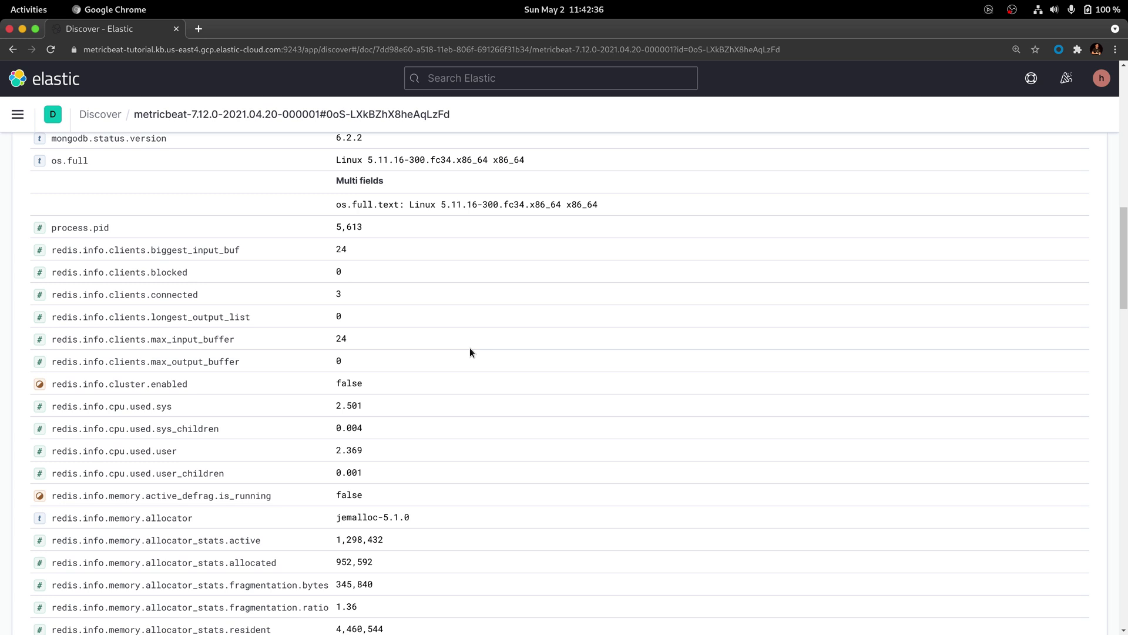
{"action": "scroll", "coordinate": [470, 349], "scroll_direction": "down", "scroll_amount": 4}
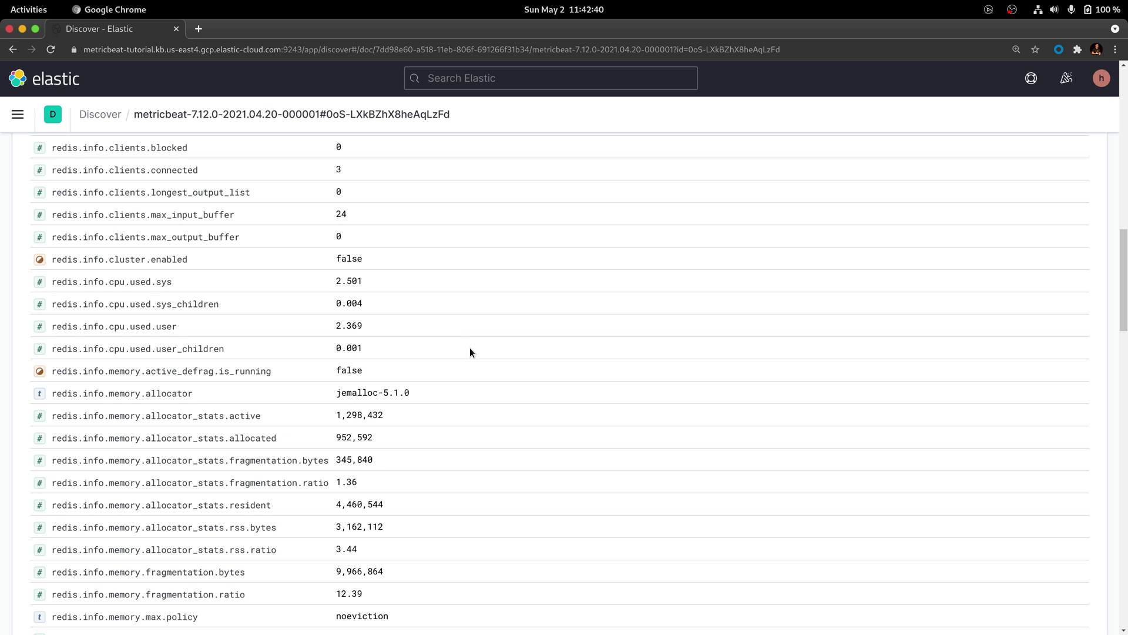
{"action": "scroll", "coordinate": [470, 348], "scroll_direction": "down", "scroll_amount": 3}
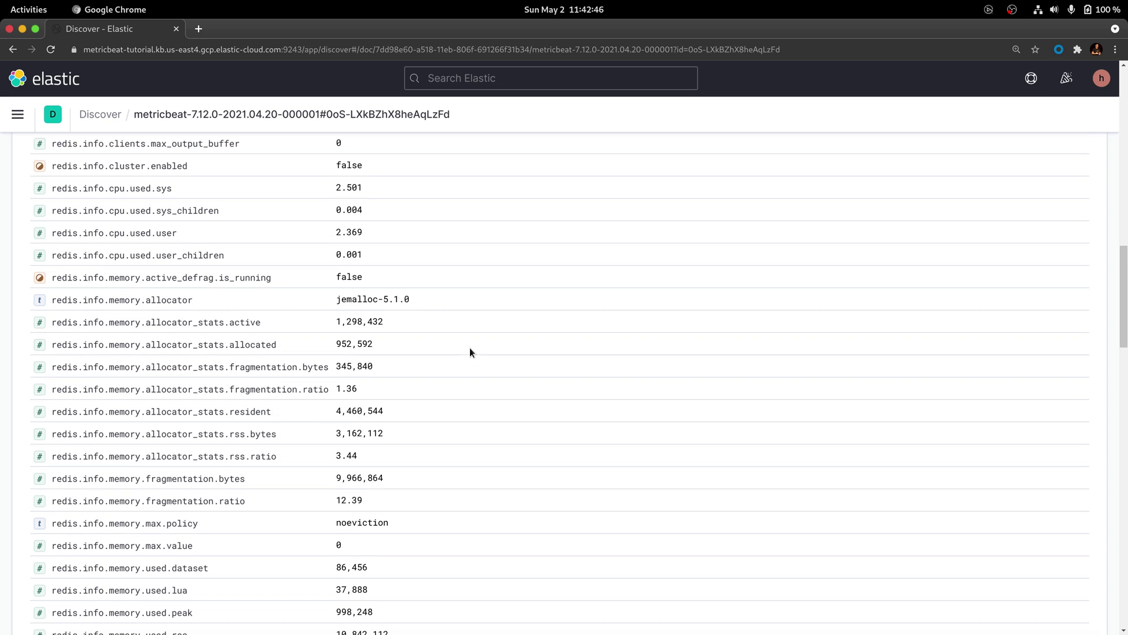
{"action": "scroll", "coordinate": [470, 352], "scroll_direction": "down", "scroll_amount": 2}
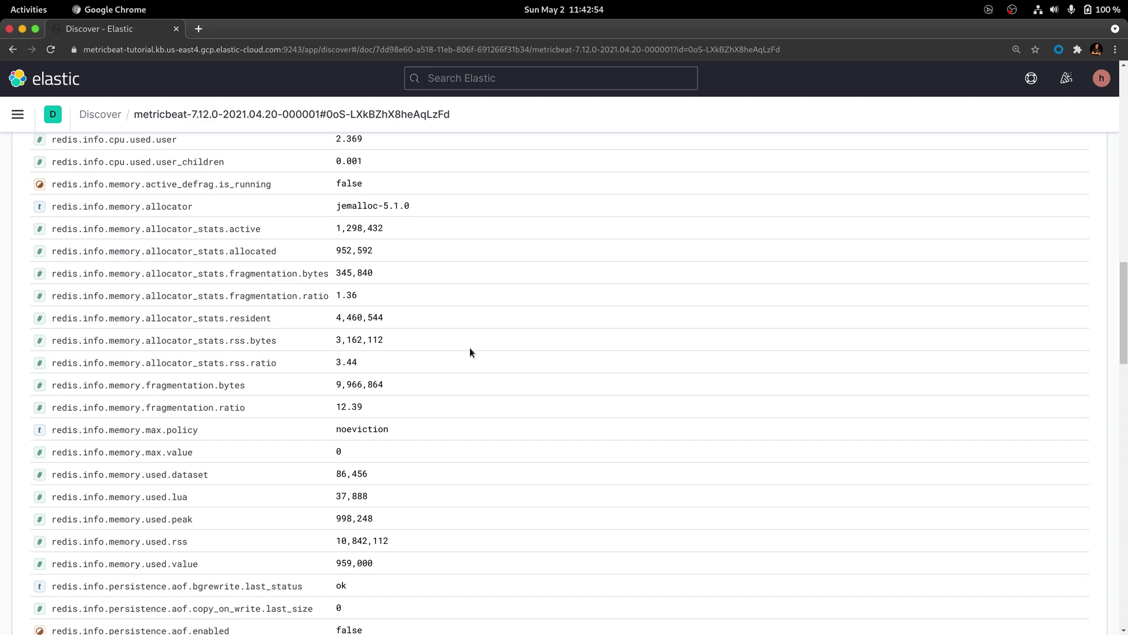
{"action": "scroll", "coordinate": [470, 352], "scroll_direction": "down", "scroll_amount": 5}
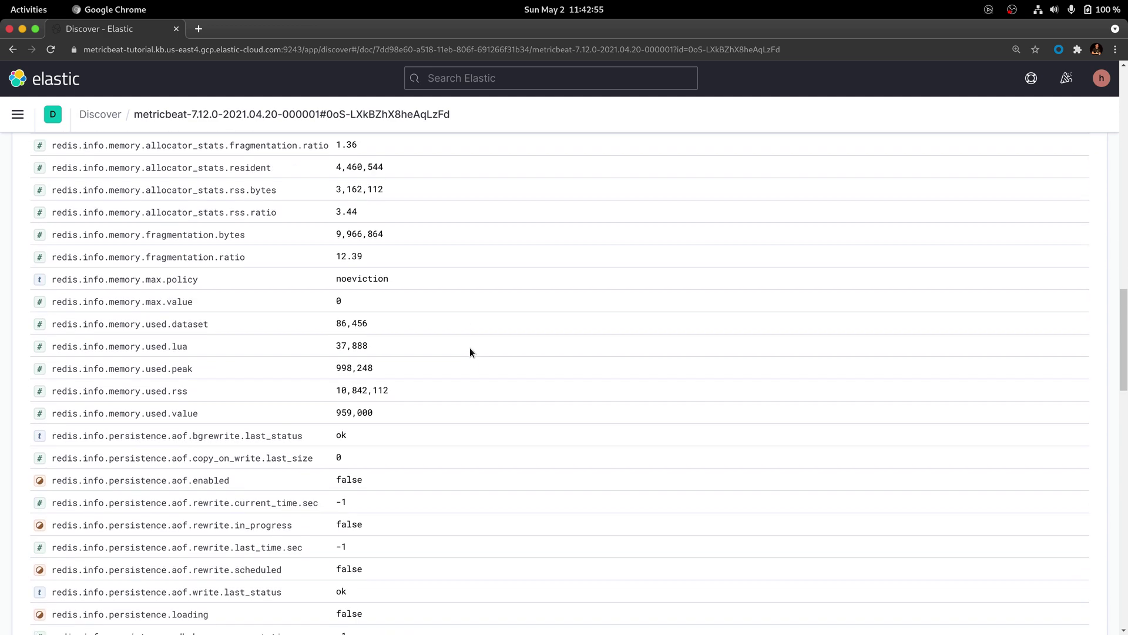
{"action": "scroll", "coordinate": [471, 352], "scroll_direction": "down", "scroll_amount": 3}
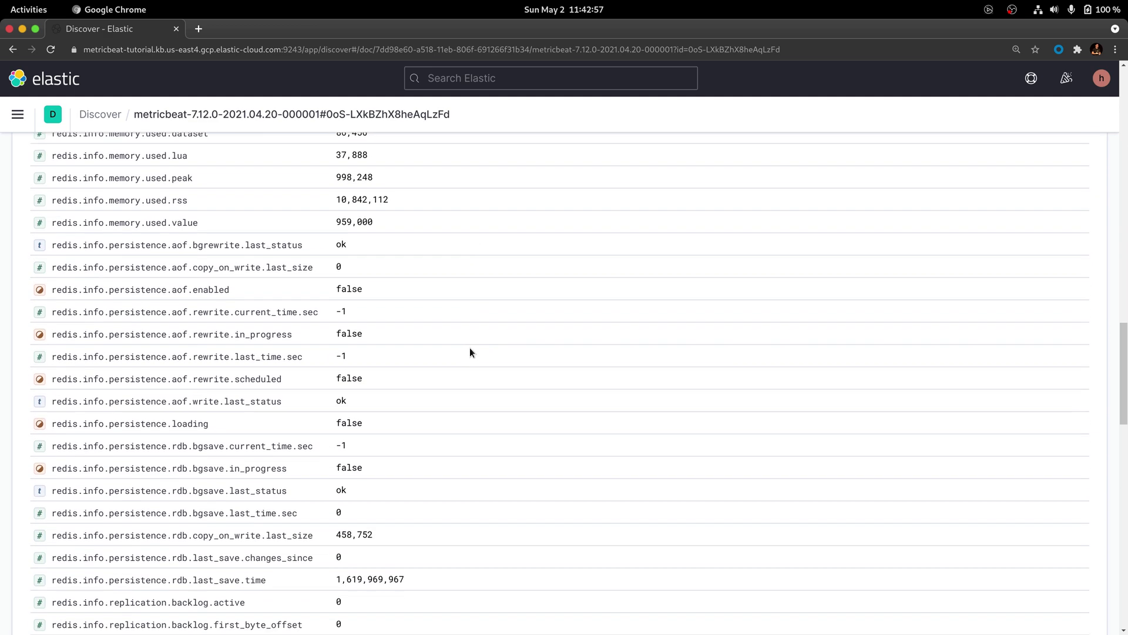
{"action": "scroll", "coordinate": [470, 350], "scroll_direction": "down", "scroll_amount": 4}
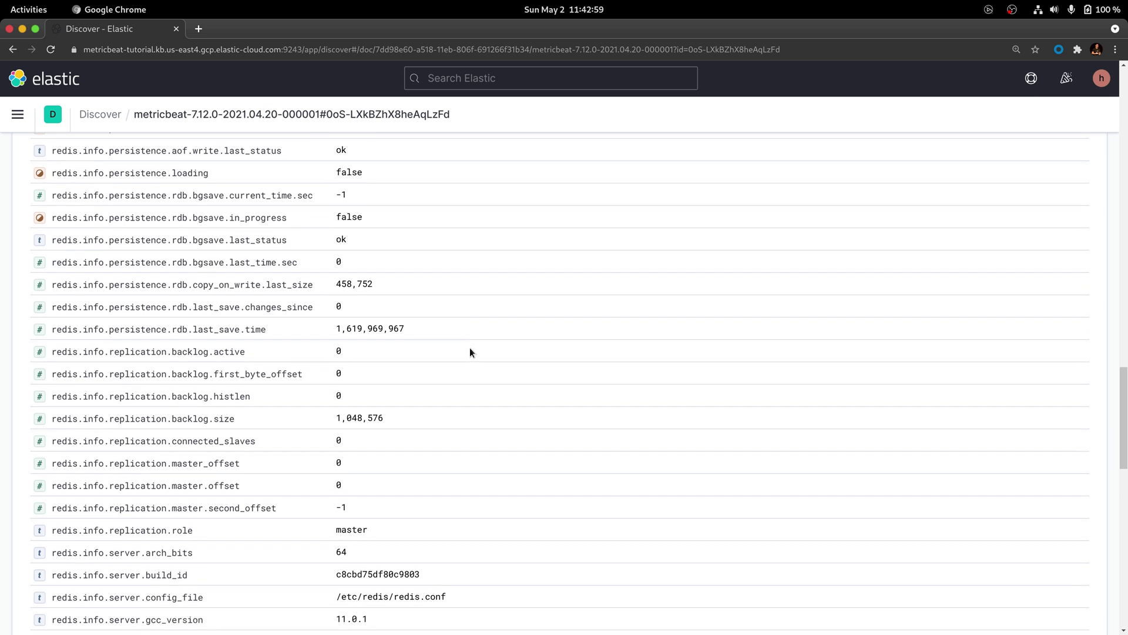
{"action": "scroll", "coordinate": [470, 352], "scroll_direction": "down", "scroll_amount": 1}
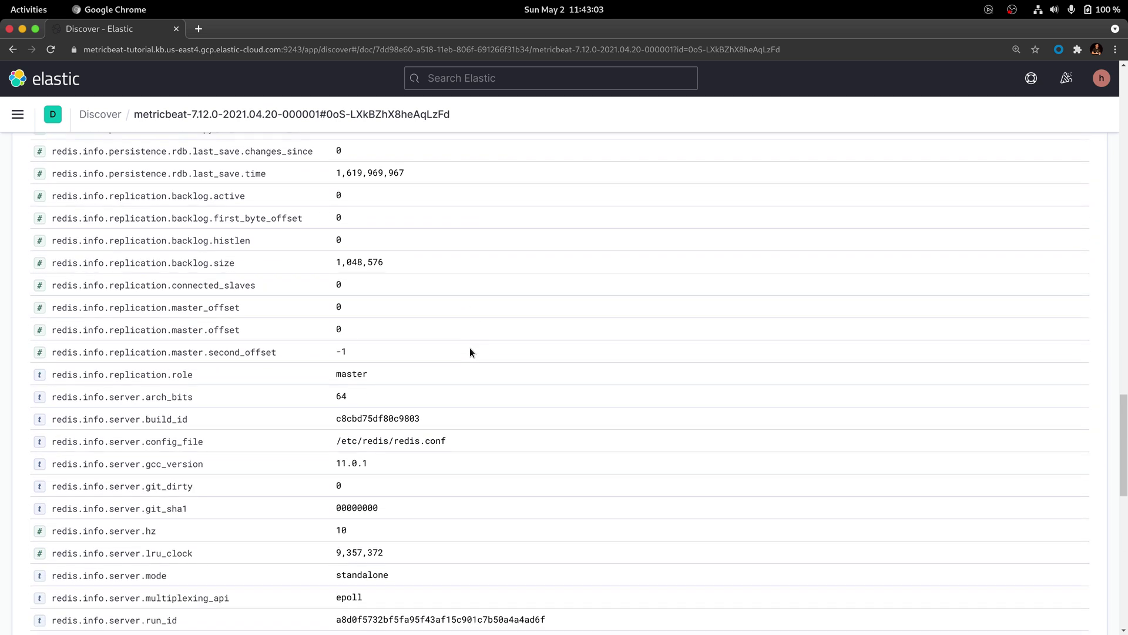
{"action": "scroll", "coordinate": [470, 352], "scroll_direction": "down", "scroll_amount": 2}
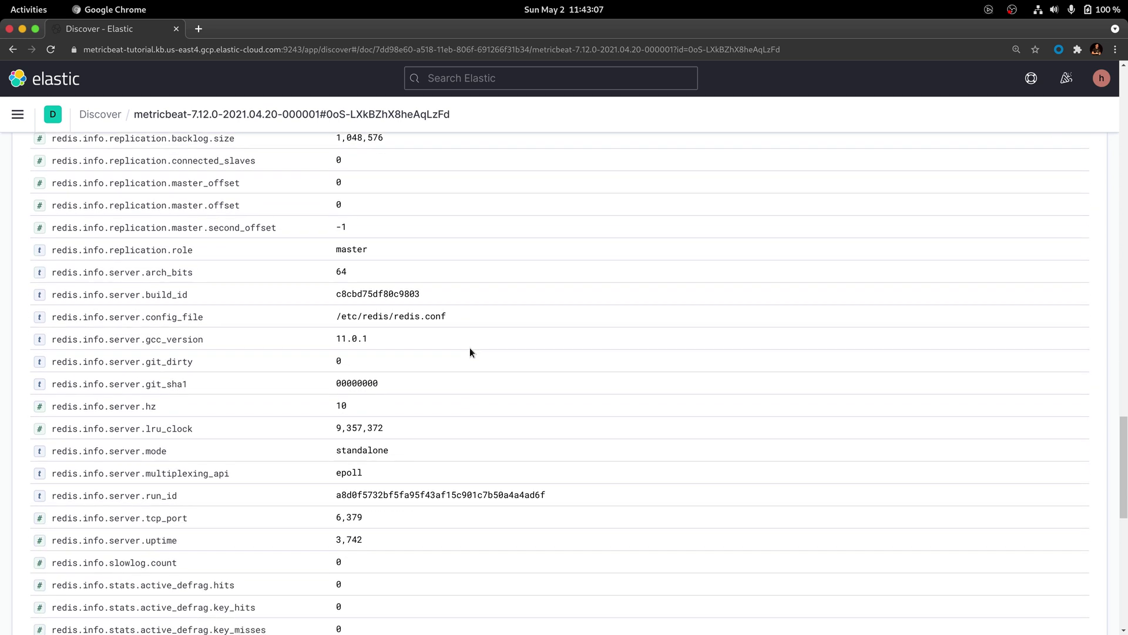
{"action": "scroll", "coordinate": [471, 351], "scroll_direction": "down", "scroll_amount": 3}
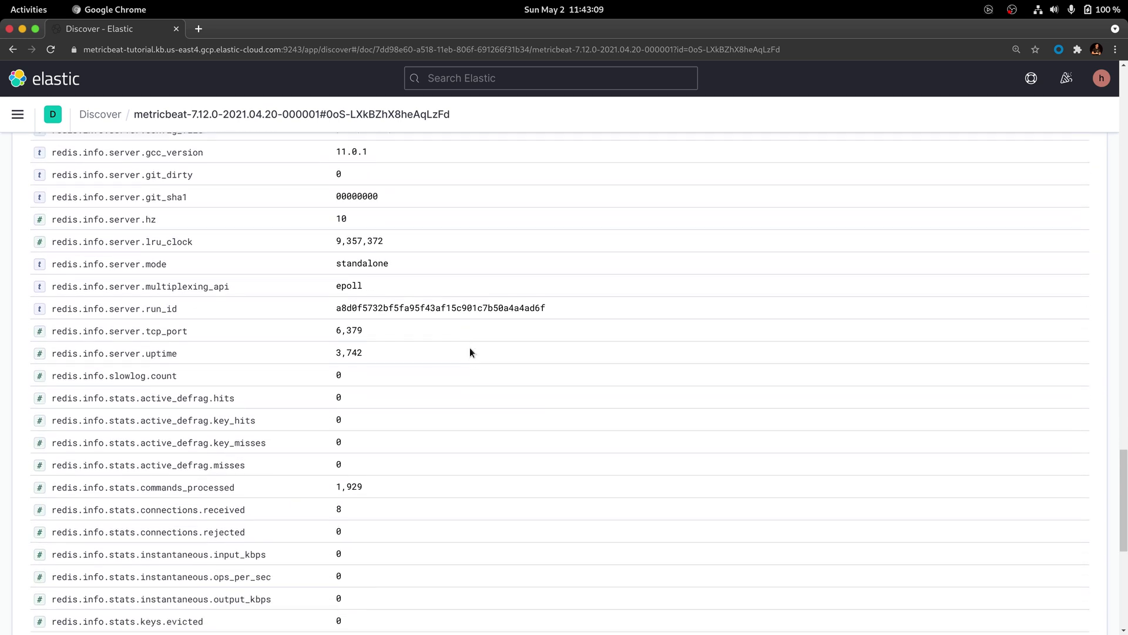
{"action": "scroll", "coordinate": [470, 352], "scroll_direction": "down", "scroll_amount": 2}
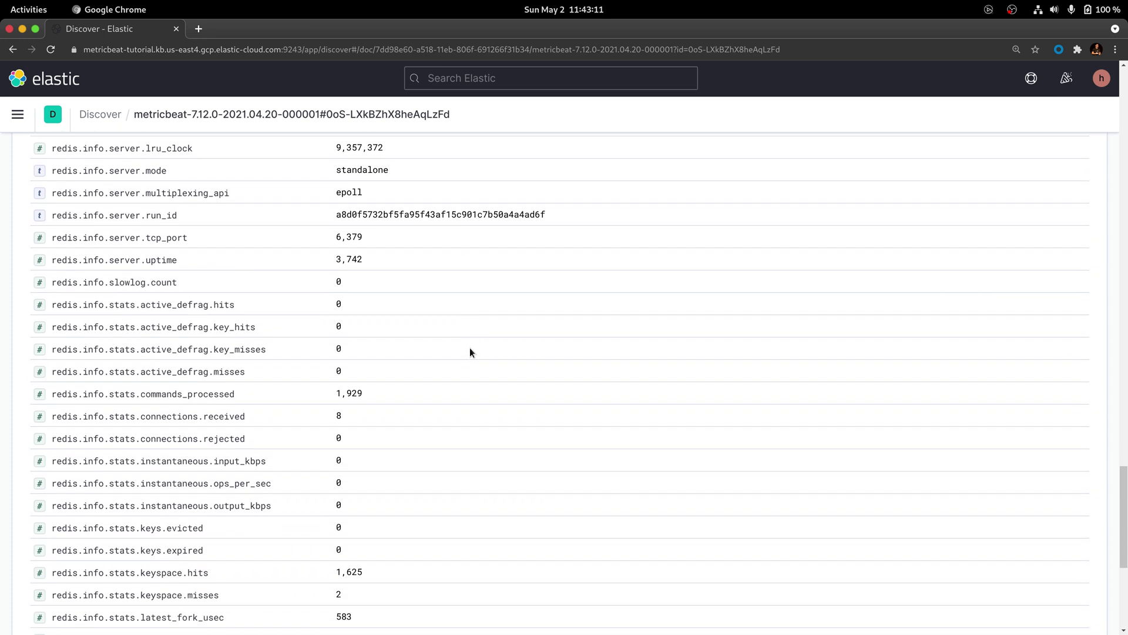
{"action": "scroll", "coordinate": [471, 352], "scroll_direction": "down", "scroll_amount": 1}
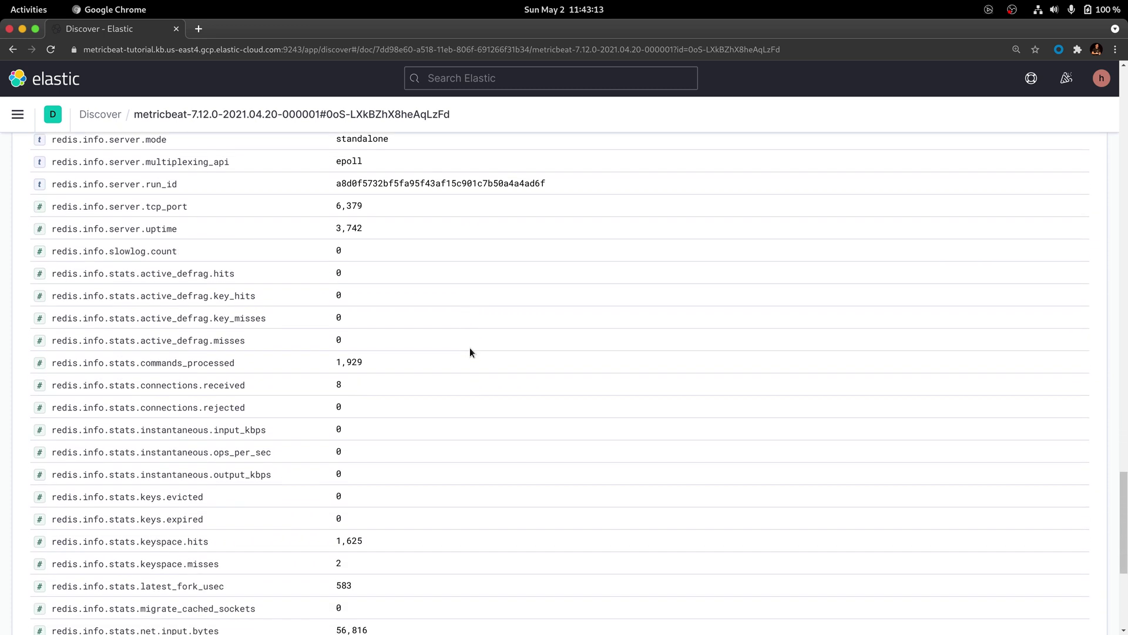